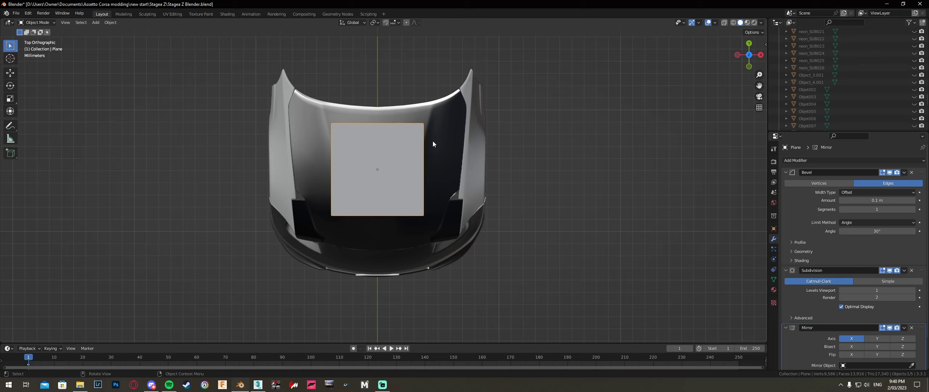
Turn off the viewport display of the plane's Subdivision and Bevel modifiers and enter Edit Mode
{"action": "left_click", "coordinate": [889, 270]}
{"action": "left_click", "coordinate": [889, 173]}
{"action": "key", "text": "Tab"}
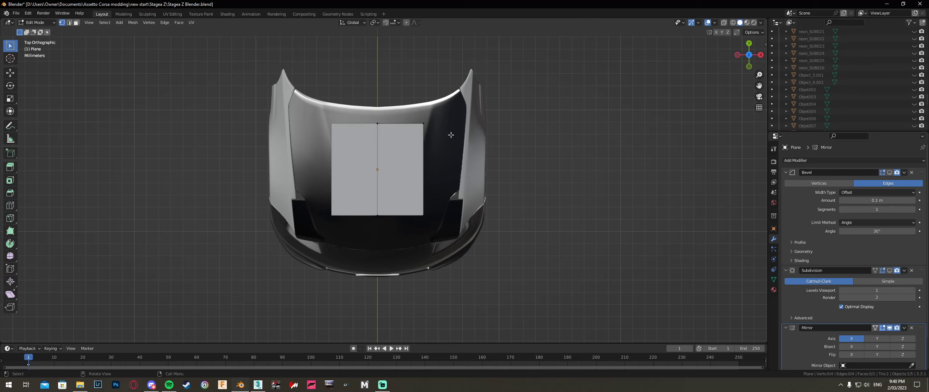
Move the plane's rear edge along Y until it meets the hood's rear edge at the centreline
{"action": "left_click_drag", "start_coordinate": [451, 135], "coordinate": [358, 106]}
{"action": "scroll", "coordinate": [384, 94], "scroll_direction": "up", "scroll_amount": 5}
{"action": "middle_click_drag", "start_coordinate": [417, 75], "coordinate": [412, 250], "text": "shift"}
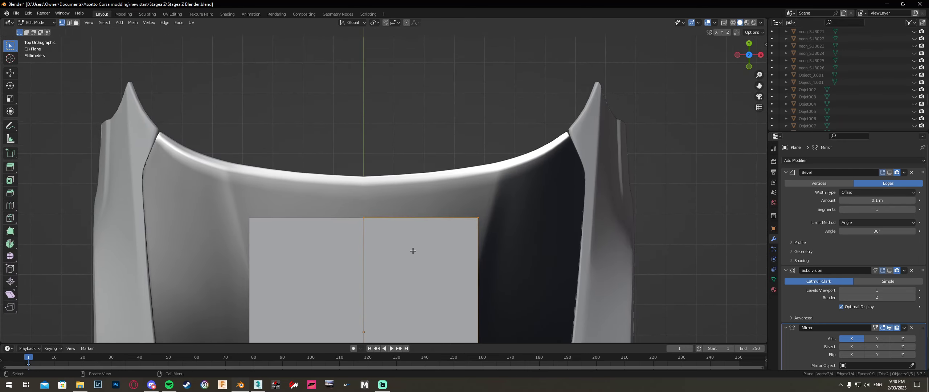
{"action": "scroll", "coordinate": [413, 250], "scroll_direction": "up", "scroll_amount": 3}
{"action": "key", "text": "g"}
{"action": "key", "text": "y"}
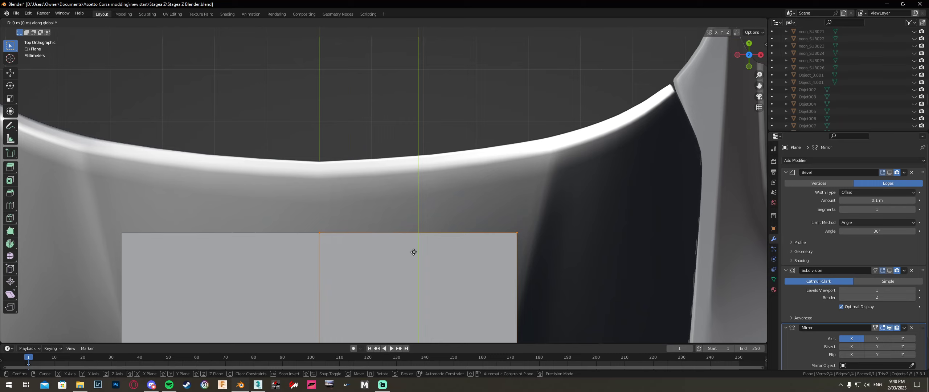
{"action": "left_click", "coordinate": [421, 183]}
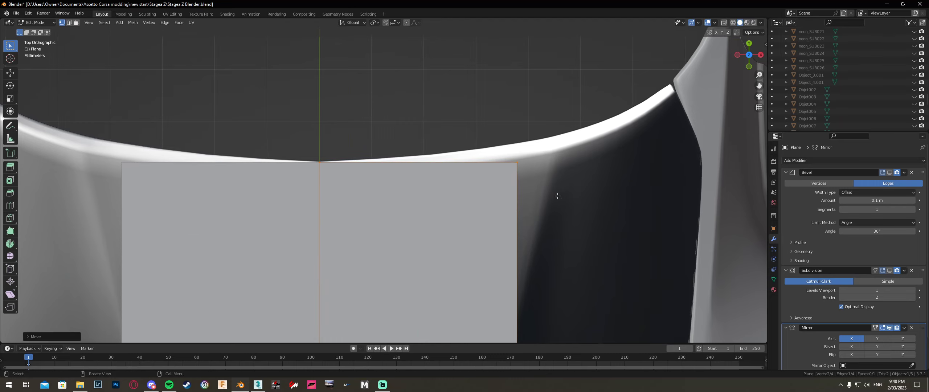
Move the plane's outer rear corner vertex along Y by about 0.00035 m to follow the hood's curved rear edge
{"action": "left_click", "coordinate": [517, 161]}
{"action": "key", "text": "g"}
{"action": "key", "text": "y"}
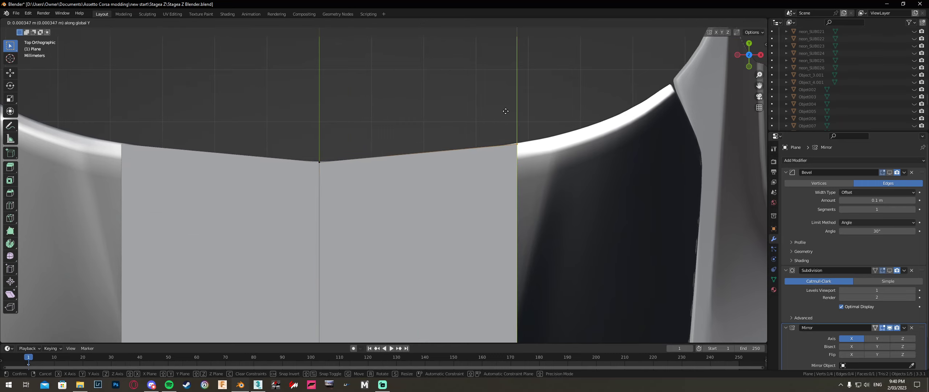
{"action": "left_click", "coordinate": [505, 111]}
Move the plane's front edge along Y toward the bumper, down to the hood's front seam at the centreline
{"action": "scroll", "coordinate": [505, 111], "scroll_direction": "down", "scroll_amount": 4}
{"action": "middle_click_drag", "start_coordinate": [444, 257], "coordinate": [441, 148], "text": "shift"}
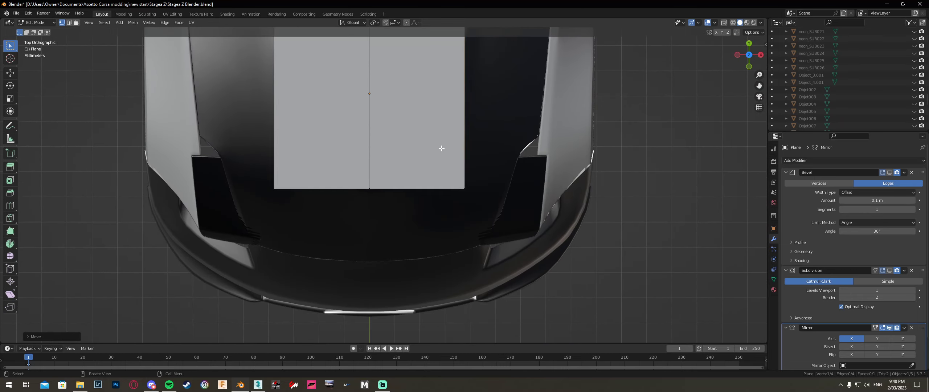
{"action": "scroll", "coordinate": [441, 149], "scroll_direction": "down", "scroll_amount": 2}
{"action": "scroll", "coordinate": [439, 153], "scroll_direction": "down", "scroll_amount": 1}
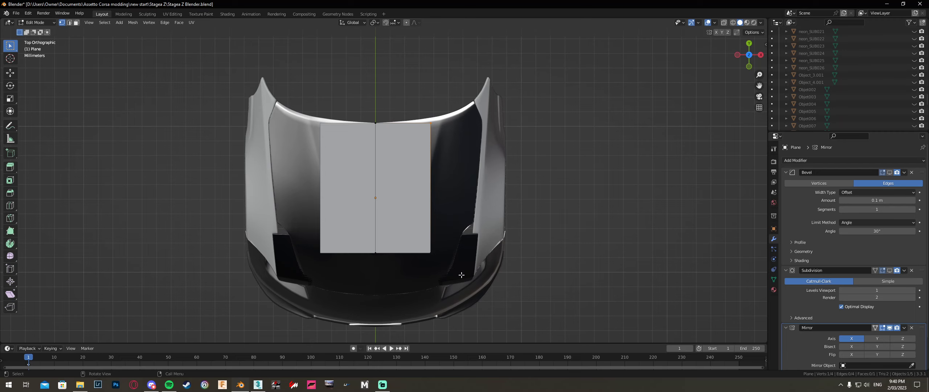
{"action": "left_click_drag", "start_coordinate": [461, 275], "coordinate": [374, 223]}
{"action": "middle_click_drag", "start_coordinate": [365, 326], "coordinate": [380, 204], "text": "shift"}
{"action": "scroll", "coordinate": [362, 232], "scroll_direction": "up", "scroll_amount": 4}
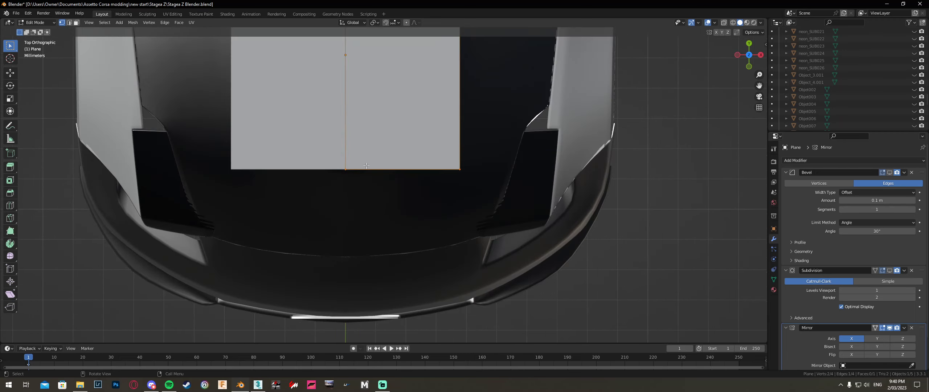
{"action": "scroll", "coordinate": [361, 214], "scroll_direction": "up", "scroll_amount": 3}
{"action": "key", "text": "g"}
{"action": "key", "text": "y"}
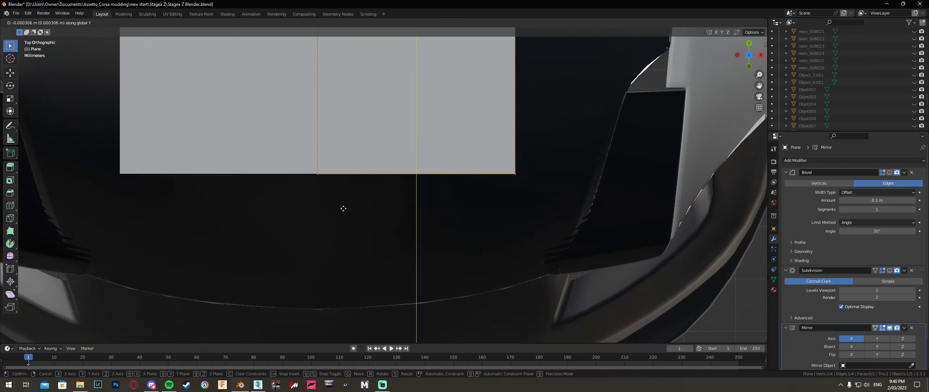
{"action": "left_click", "coordinate": [345, 332]}
Enable X-ray and move the plane's outer side edge outward along X by about 0.0005 m
{"action": "middle_click_drag", "start_coordinate": [464, 313], "coordinate": [466, 265], "text": "shift"}
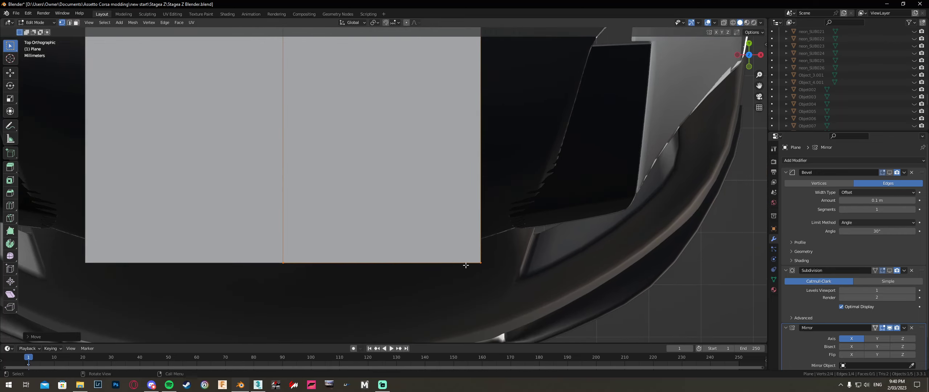
{"action": "left_click", "coordinate": [481, 265]}
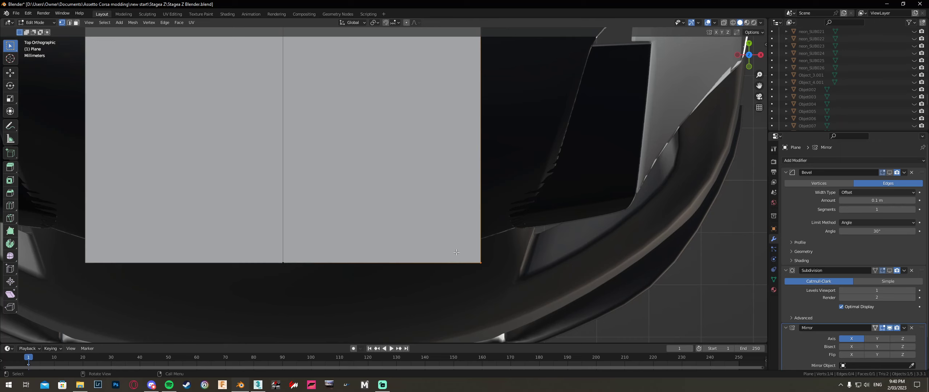
{"action": "key", "text": "alt+z"}
{"action": "left_click", "coordinate": [481, 243], "text": "alt"}
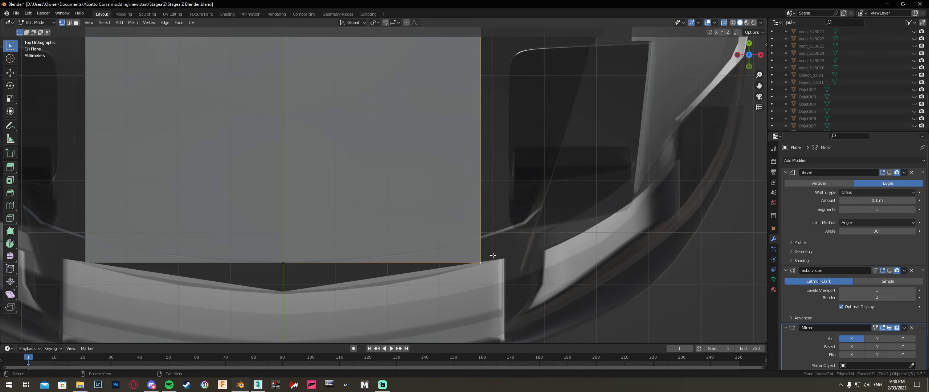
{"action": "key", "text": "g"}
{"action": "key", "text": "x"}
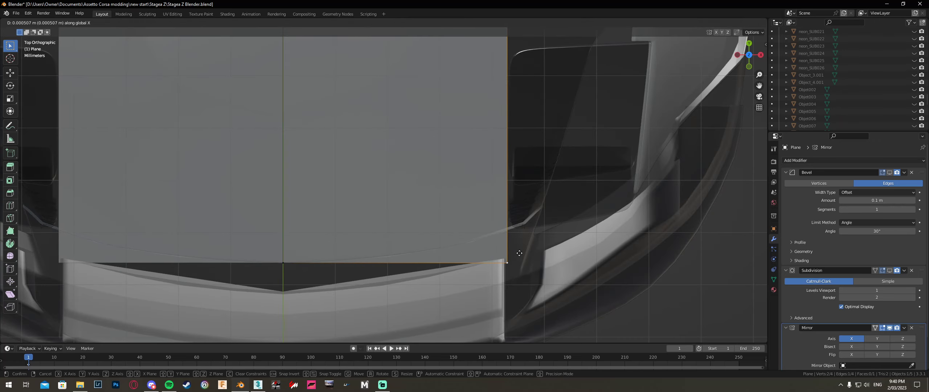
{"action": "left_click", "coordinate": [519, 253]}
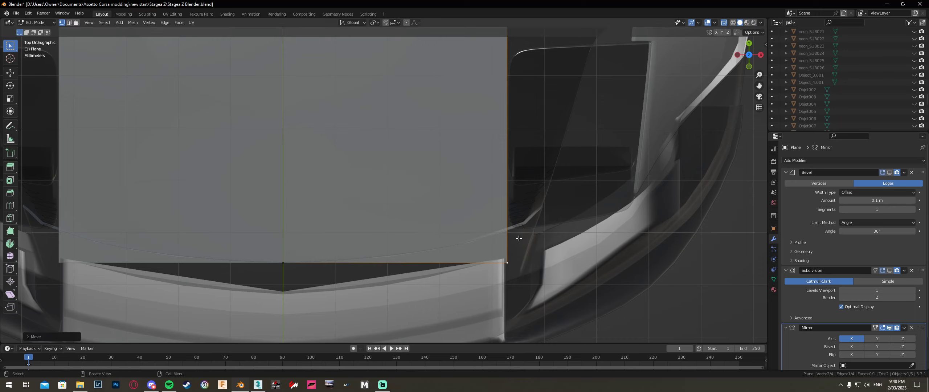
Move the outer side edge along Y until its front corner meets the hood's front seam, and nudge it slightly inward along X
{"action": "key", "text": "g"}
{"action": "key", "text": "y"}
{"action": "left_click", "coordinate": [550, 227]}
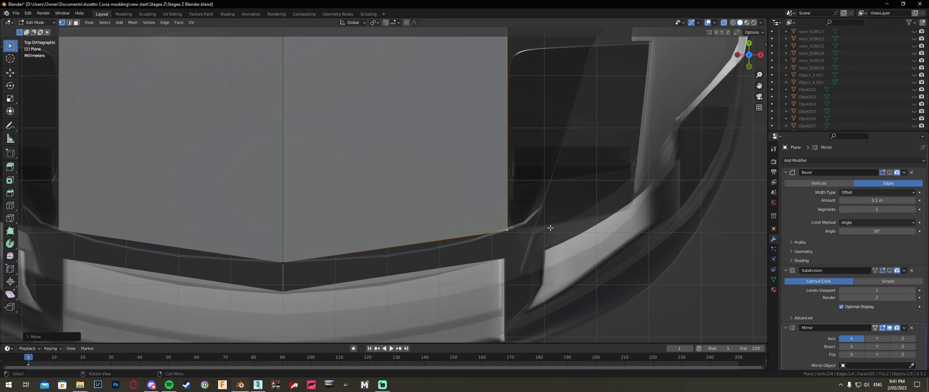
{"action": "scroll", "coordinate": [525, 183], "scroll_direction": "up", "scroll_amount": 2}
{"action": "scroll", "coordinate": [522, 137], "scroll_direction": "down", "scroll_amount": 2}
{"action": "key", "text": "g"}
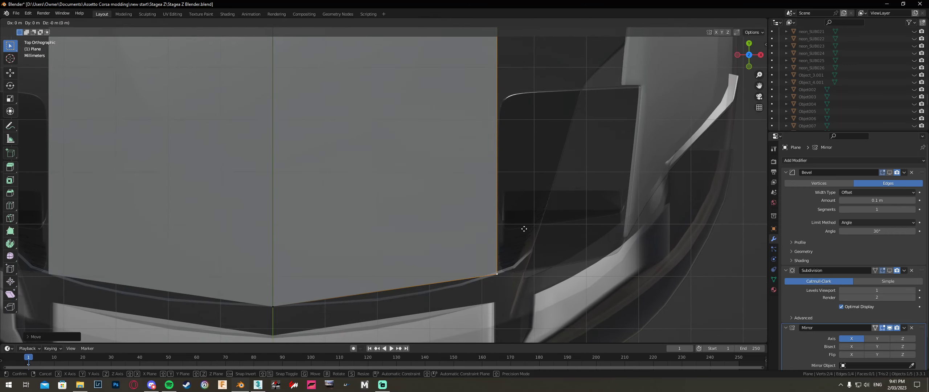
{"action": "key", "text": "x"}
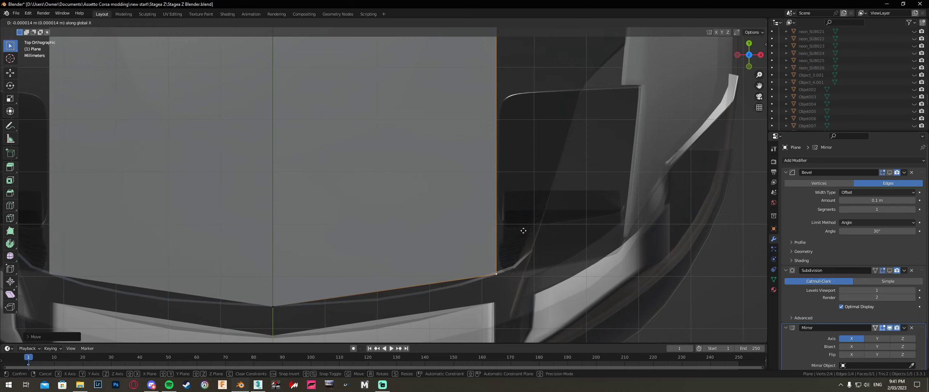
{"action": "left_click", "coordinate": [523, 229]}
Examine the hood's front seam and headlight area in perspective outside Edit Mode, and return to the top view
{"action": "scroll", "coordinate": [600, 225], "scroll_direction": "up", "scroll_amount": 3}
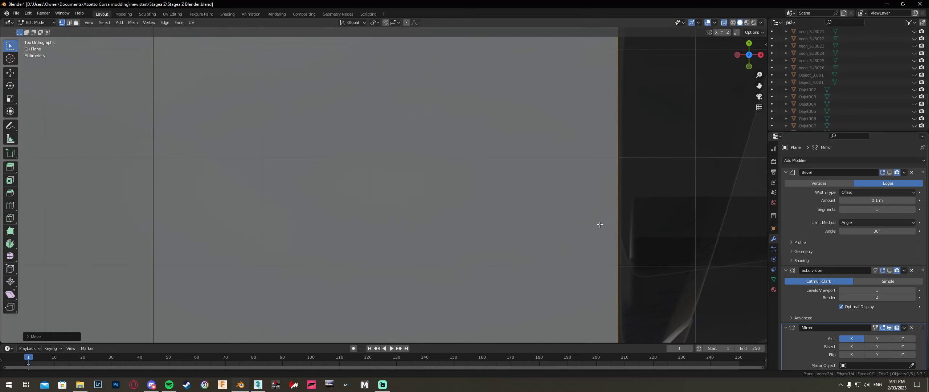
{"action": "middle_click_drag", "start_coordinate": [599, 224], "coordinate": [456, 216], "text": "shift"}
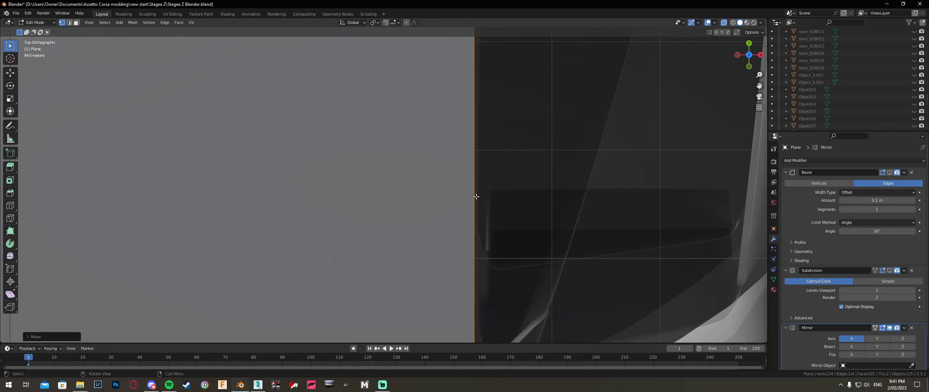
{"action": "scroll", "coordinate": [549, 214], "scroll_direction": "down", "scroll_amount": 4}
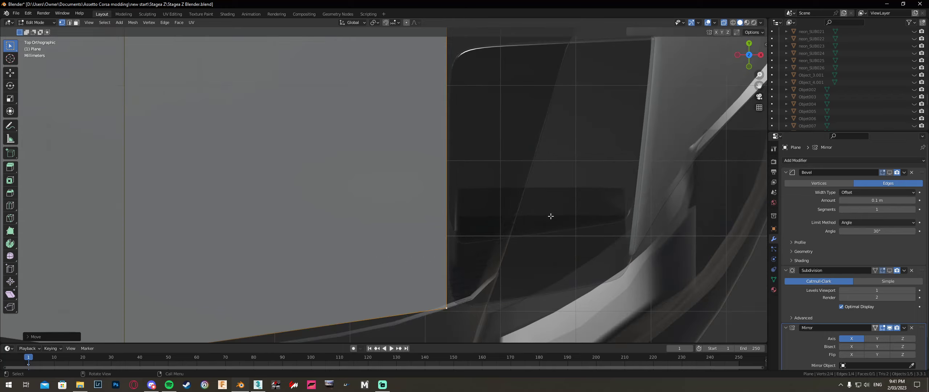
{"action": "key", "text": "Tab"}
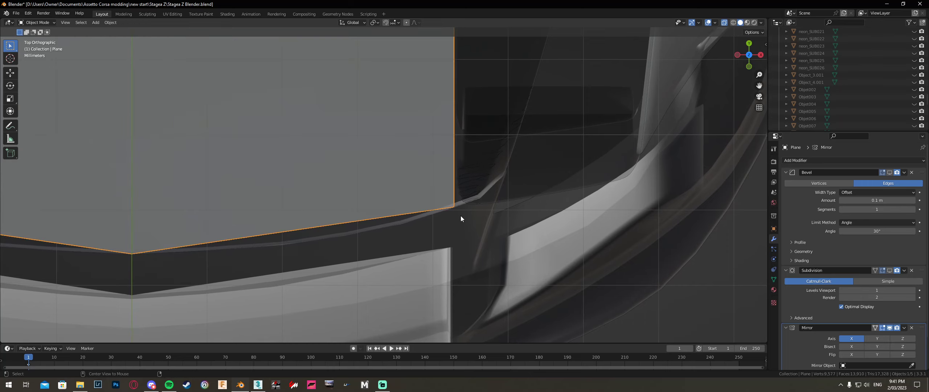
{"action": "middle_click_drag", "start_coordinate": [460, 215], "coordinate": [452, 181]}
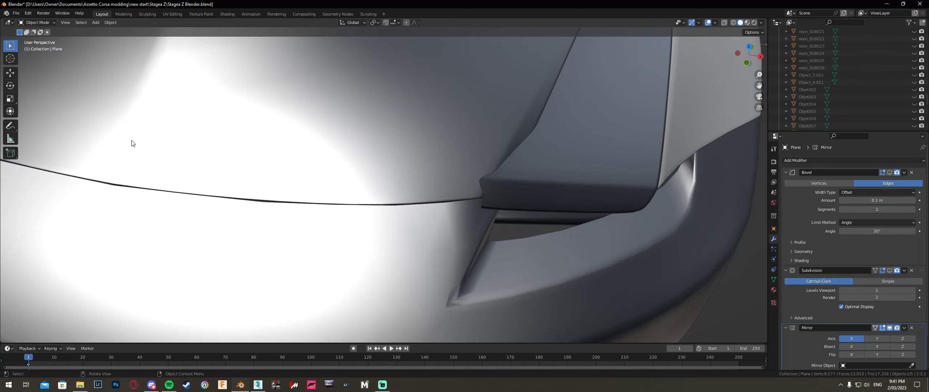
{"action": "scroll", "coordinate": [352, 234], "scroll_direction": "down", "scroll_amount": 4}
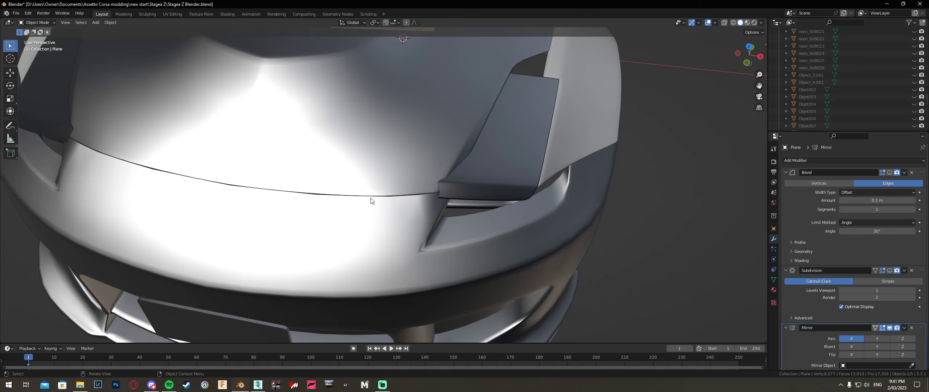
{"action": "middle_click_drag", "start_coordinate": [371, 201], "coordinate": [394, 225]}
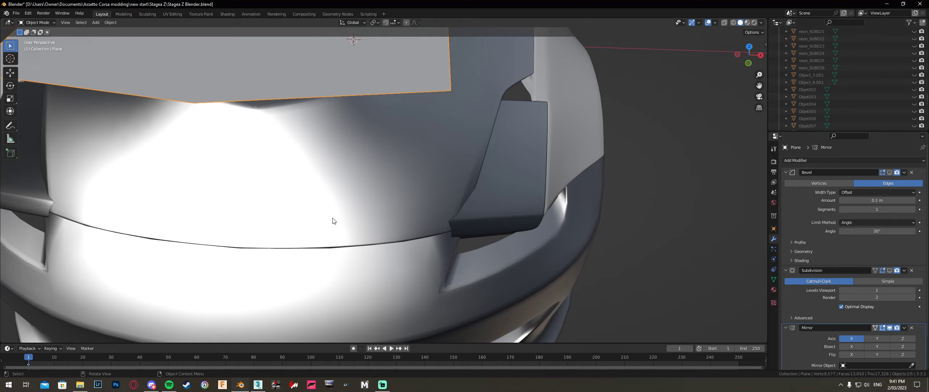
{"action": "left_click", "coordinate": [749, 46]}
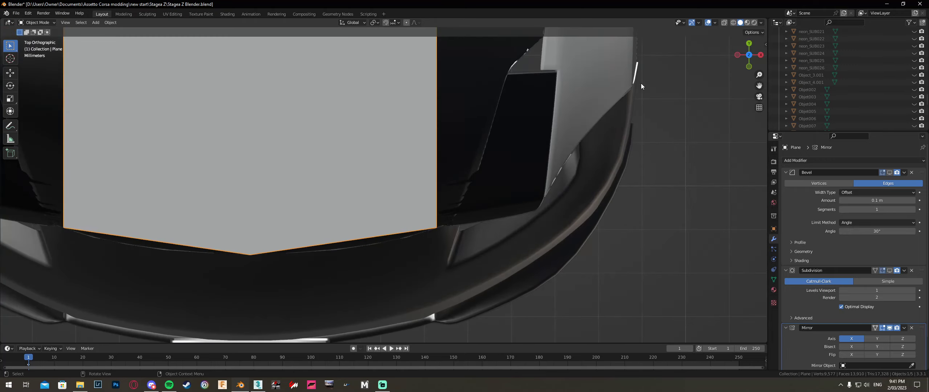
Back in Edit Mode, move the outer rear corner vertex along Y onto the hood's rear edge
{"action": "scroll", "coordinate": [395, 194], "scroll_direction": "down", "scroll_amount": 3}
{"action": "key", "text": "Tab"}
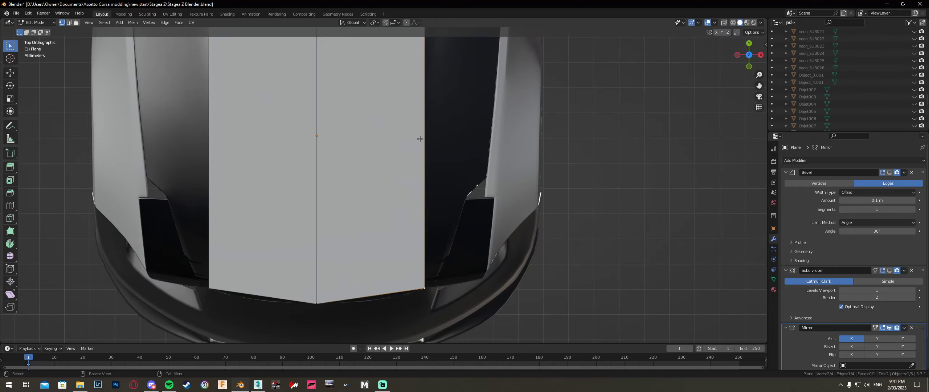
{"action": "middle_click_drag", "start_coordinate": [420, 139], "coordinate": [408, 294], "text": "shift"}
{"action": "scroll", "coordinate": [408, 287], "scroll_direction": "up", "scroll_amount": 4}
{"action": "left_click_drag", "start_coordinate": [465, 119], "coordinate": [416, 64]}
{"action": "key", "text": "g"}
{"action": "key", "text": "y"}
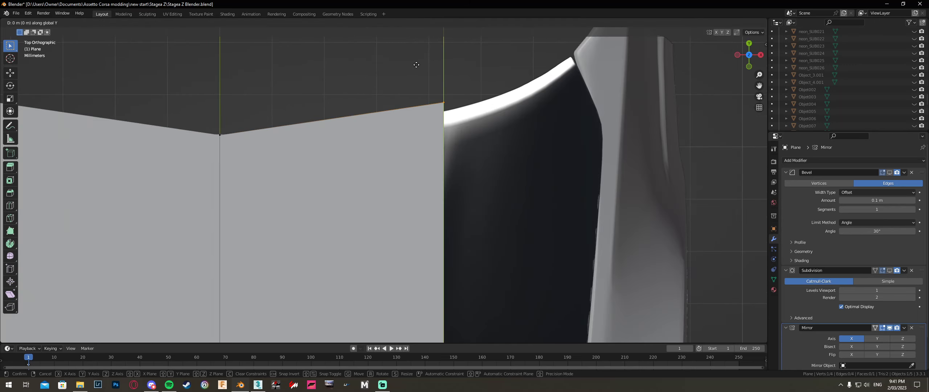
{"action": "left_click", "coordinate": [411, 78]}
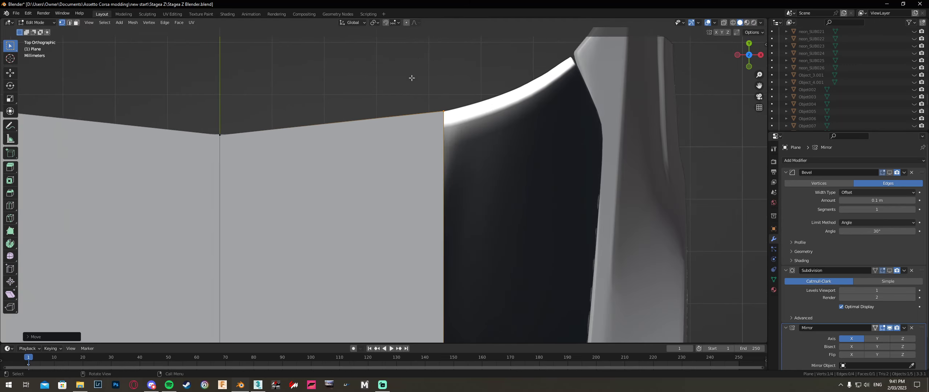
With X-ray on, add a lengthwise loop cut near the half's middle and move its rear vertex along Y onto the hood's rear edge
{"action": "scroll", "coordinate": [412, 78], "scroll_direction": "down", "scroll_amount": 2}
{"action": "key", "text": "alt+z"}
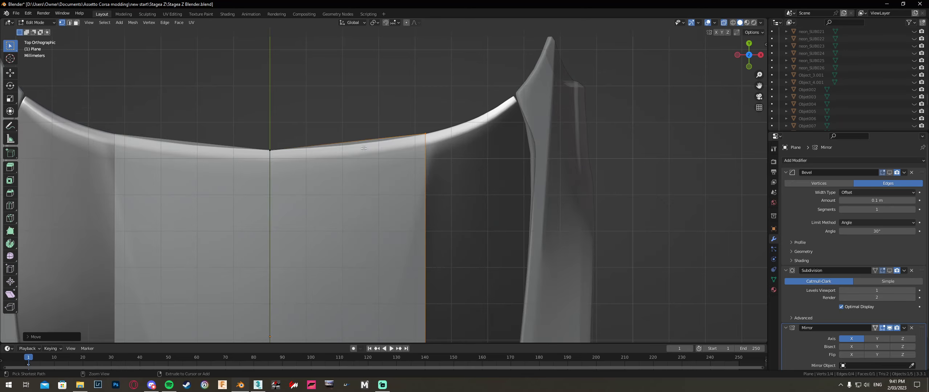
{"action": "key", "text": "ctrl+r"}
{"action": "left_click", "coordinate": [364, 147]}
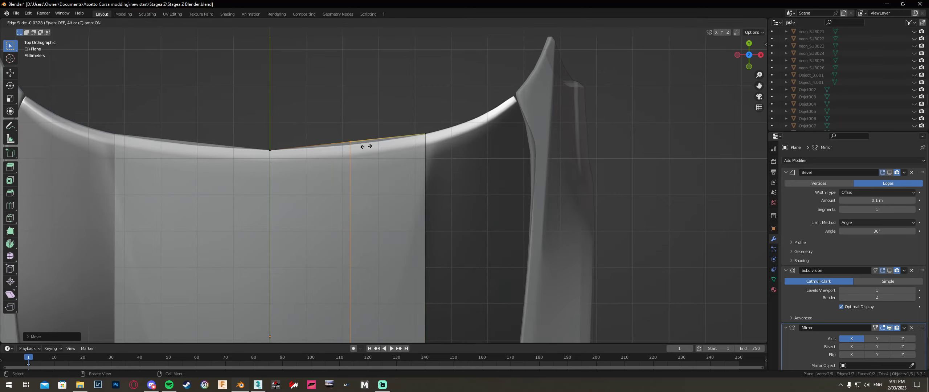
{"action": "left_click", "coordinate": [343, 126]}
{"action": "key", "text": "g"}
{"action": "key", "text": "y"}
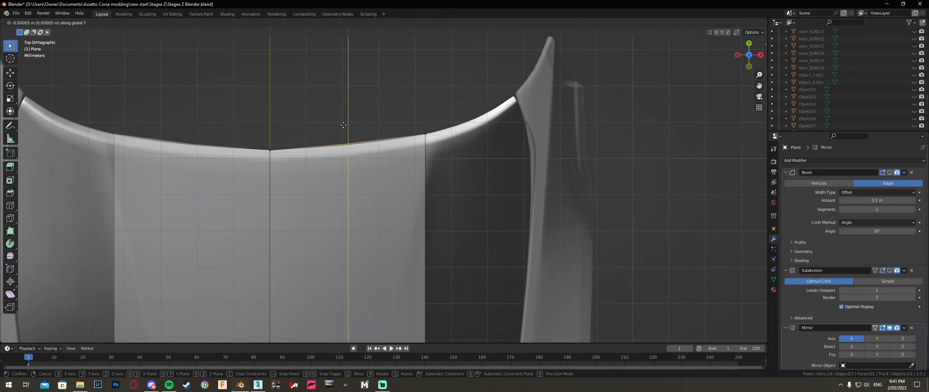
{"action": "left_click", "coordinate": [358, 141]}
Move the front vertex of the middle loop cut along Y onto the hood's curved front seam
{"action": "middle_click_drag", "start_coordinate": [396, 224], "coordinate": [415, 209], "text": "shift"}
{"action": "scroll", "coordinate": [403, 243], "scroll_direction": "up", "scroll_amount": 2}
{"action": "left_click_drag", "start_coordinate": [391, 277], "coordinate": [349, 224]}
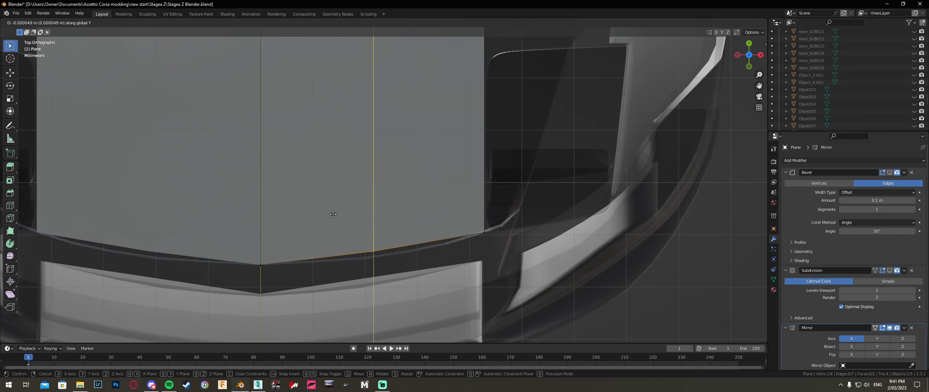
{"action": "key", "text": "g"}
{"action": "key", "text": "y"}
{"action": "left_click", "coordinate": [330, 219]}
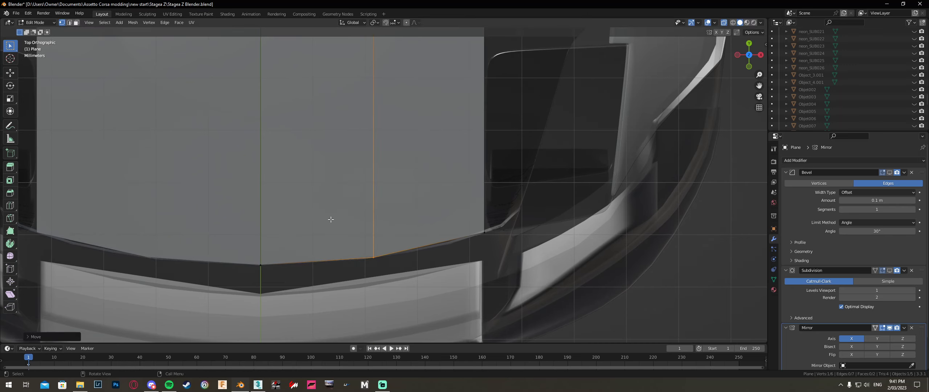
Add a second lengthwise loop cut closer to the outer side edge and move its front vertex along Y onto the front seam
{"action": "key", "text": "ctrl+r"}
{"action": "left_click", "coordinate": [452, 228]}
{"action": "left_click", "coordinate": [465, 227]}
{"action": "left_click", "coordinate": [446, 242]}
{"action": "key", "text": "g"}
{"action": "key", "text": "y"}
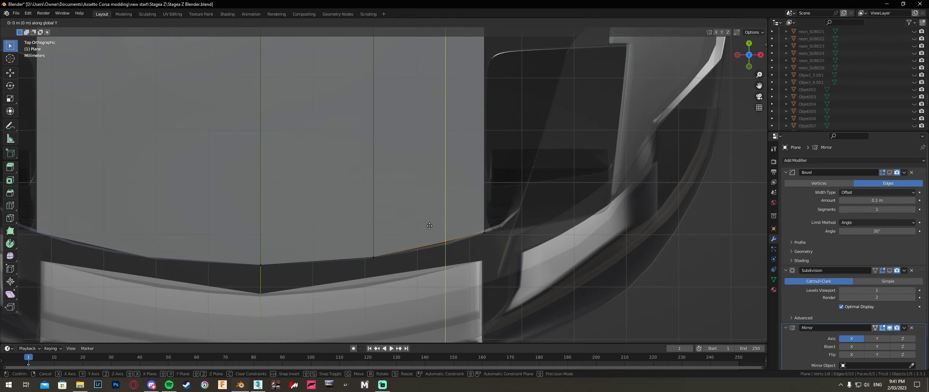
{"action": "left_click", "coordinate": [424, 228]}
Move the rear vertex of the outer loop cut along Y onto the hood's curved rear edge
{"action": "middle_click_drag", "start_coordinate": [424, 227], "coordinate": [387, 328], "text": "shift"}
{"action": "left_click_drag", "start_coordinate": [417, 59], "coordinate": [396, 43]}
{"action": "key", "text": "g"}
{"action": "key", "text": "y"}
{"action": "left_click", "coordinate": [393, 42]}
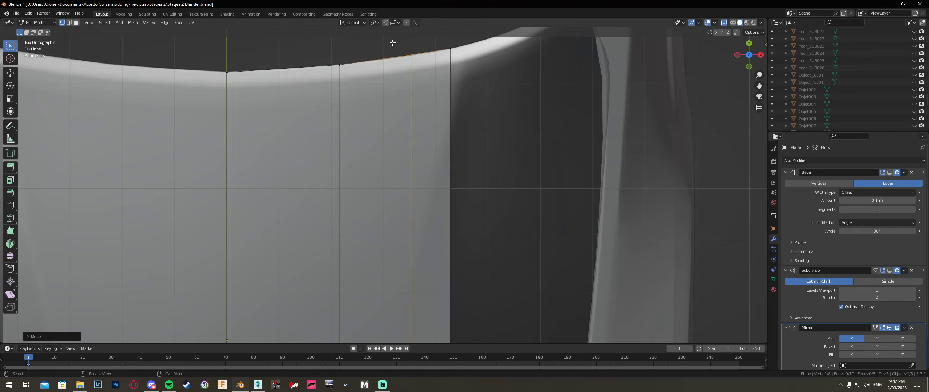
Add a crosswise loop cut to the hood half and slide it forward to line up with the headlight's rear edge
{"action": "scroll", "coordinate": [446, 137], "scroll_direction": "down", "scroll_amount": 3}
{"action": "middle_click_drag", "start_coordinate": [445, 232], "coordinate": [465, 100], "text": "shift"}
{"action": "key", "text": "ctrl+r"}
{"action": "left_click", "coordinate": [441, 91]}
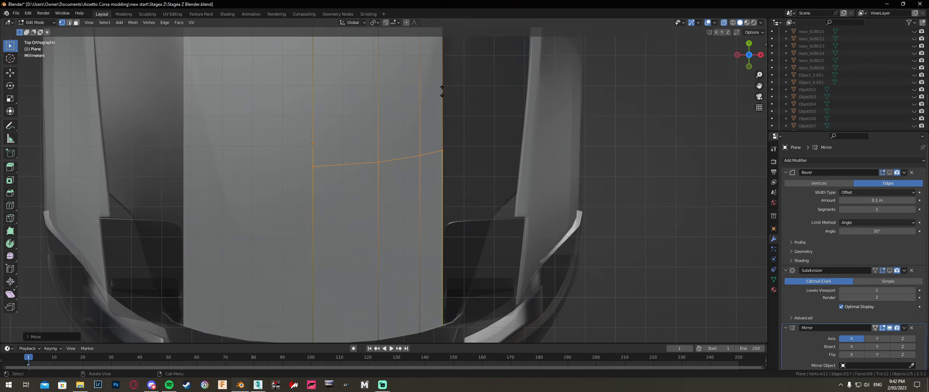
{"action": "left_click", "coordinate": [443, 163]}
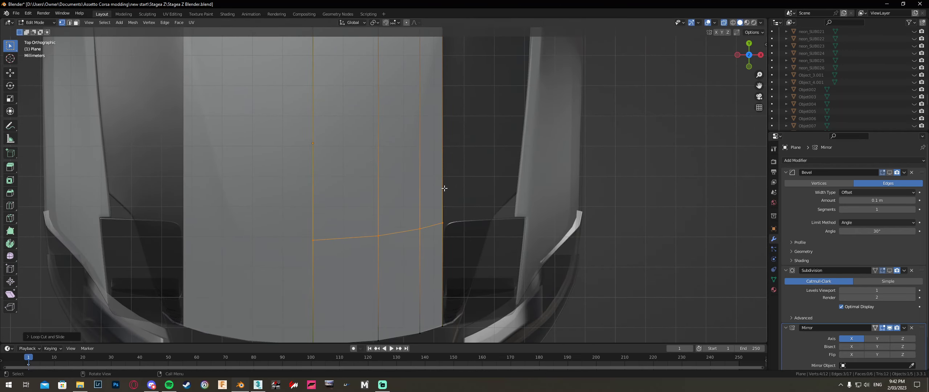
Extrude the outer side edge between the crosswise cut and the hood's rear along X, out to the fender
{"action": "left_click", "coordinate": [442, 222]}
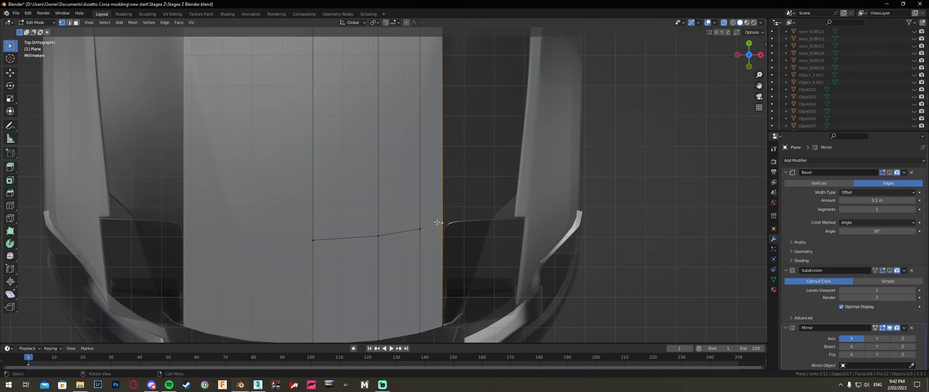
{"action": "middle_click_drag", "start_coordinate": [443, 80], "coordinate": [438, 140], "text": "shift"}
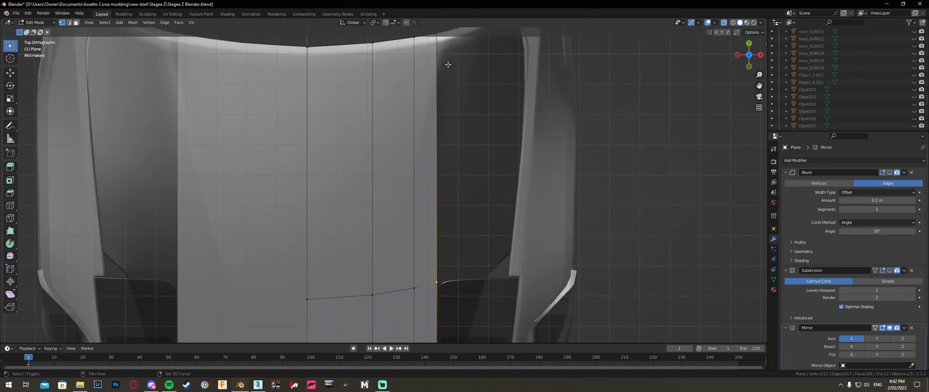
{"action": "left_click", "coordinate": [437, 35], "text": "shift"}
{"action": "key", "text": "2"}
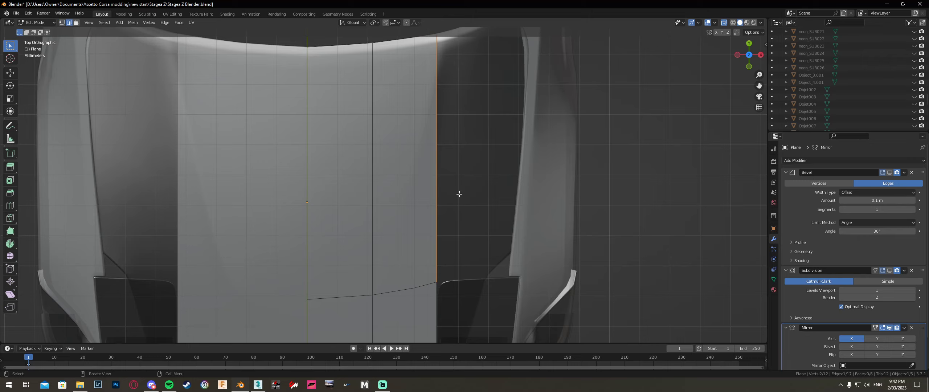
{"action": "left_click", "coordinate": [423, 167]}
{"action": "left_click", "coordinate": [443, 163]}
{"action": "left_click", "coordinate": [416, 164]}
{"action": "left_click", "coordinate": [373, 167]}
{"action": "left_click", "coordinate": [307, 171]}
{"action": "left_click", "coordinate": [437, 163]}
{"action": "key", "text": "1"}
{"action": "middle_click_drag", "start_coordinate": [524, 109], "coordinate": [510, 121], "text": "shift"}
{"action": "key", "text": "e"}
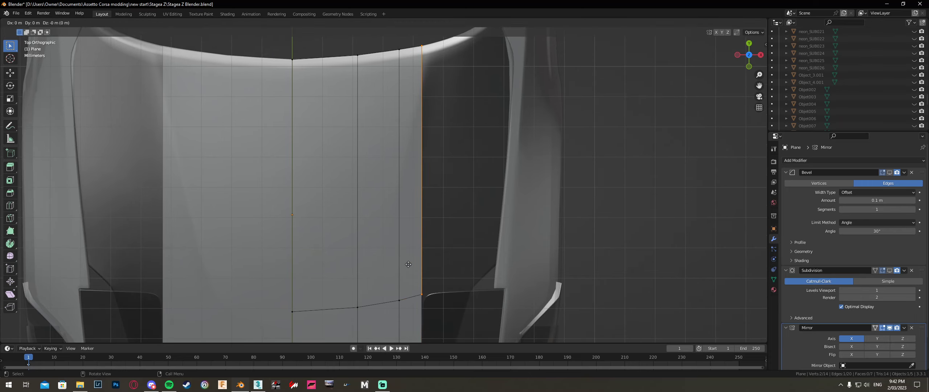
{"action": "key", "text": "x"}
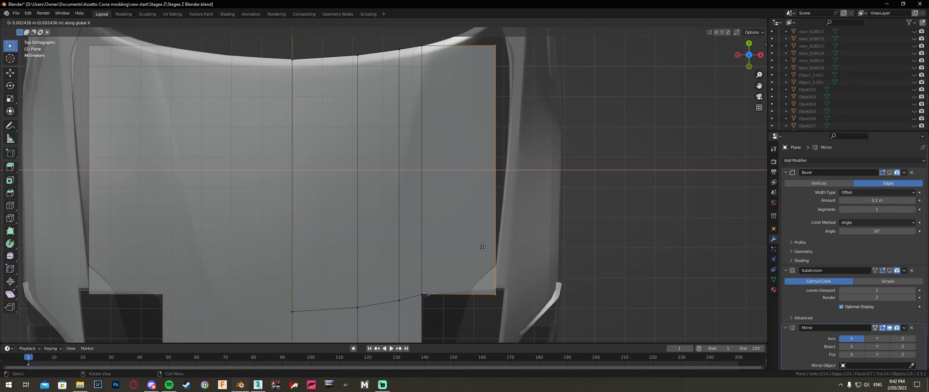
{"action": "left_click", "coordinate": [478, 250]}
Move the extruded strip's front outer vertex along Y onto the seam behind the headlight
{"action": "middle_click_drag", "start_coordinate": [508, 312], "coordinate": [468, 280], "text": "shift"}
{"action": "scroll", "coordinate": [450, 280], "scroll_direction": "up", "scroll_amount": 4}
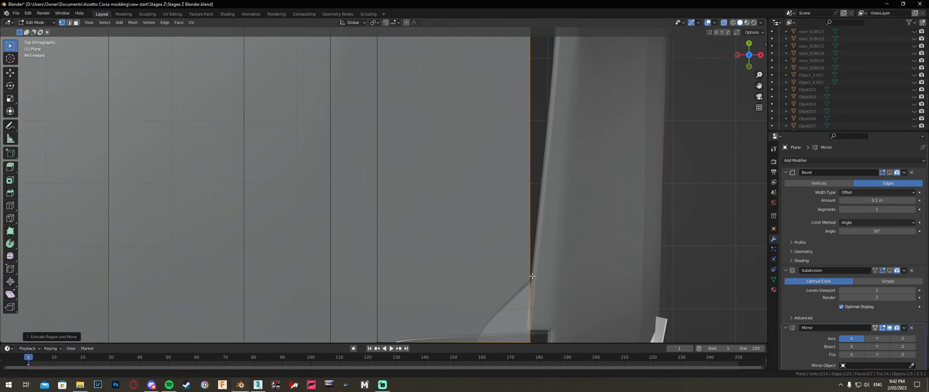
{"action": "middle_click_drag", "start_coordinate": [539, 292], "coordinate": [452, 164], "text": "shift"}
{"action": "left_click_drag", "start_coordinate": [455, 218], "coordinate": [432, 189]}
{"action": "key", "text": "g"}
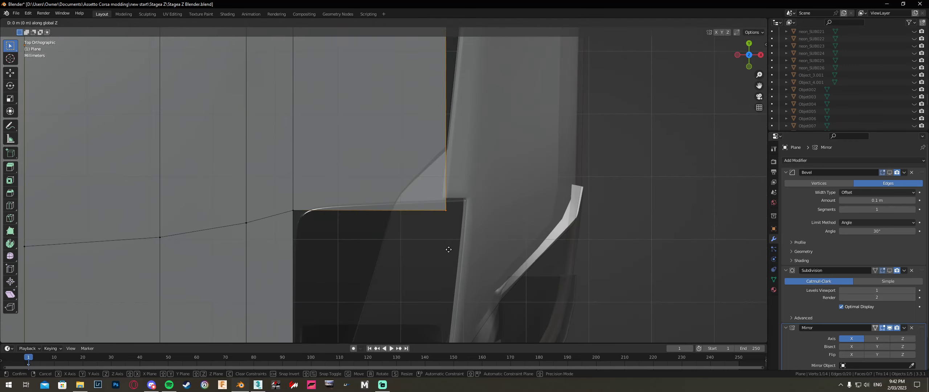
{"action": "key", "text": "y"}
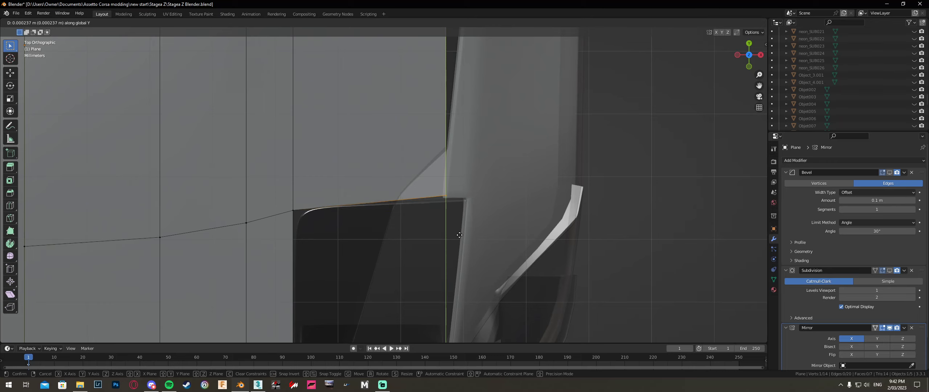
{"action": "left_click", "coordinate": [450, 237]}
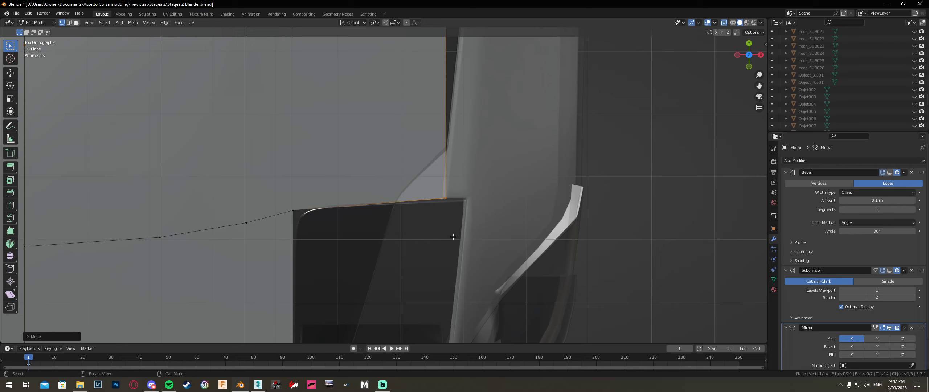
Move the extruded strip's rear outer vertex onto the hood's rear corner at the fender
{"action": "middle_click_drag", "start_coordinate": [452, 235], "coordinate": [419, 172], "text": "shift"}
{"action": "left_click_drag", "start_coordinate": [440, 198], "coordinate": [407, 144]}
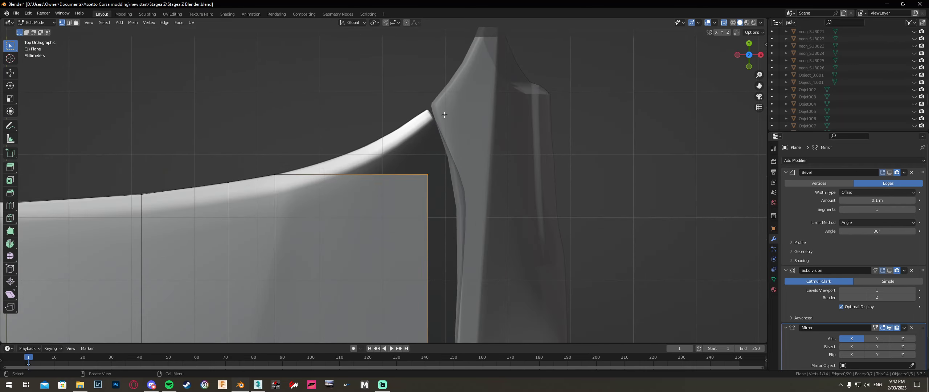
{"action": "key", "text": "g"}
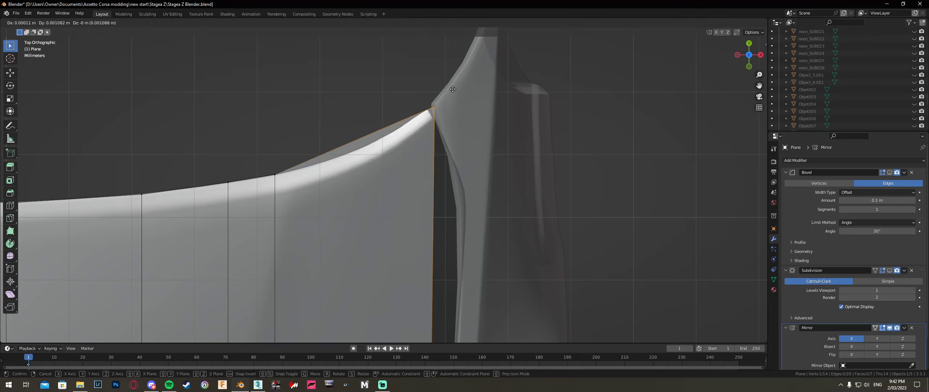
{"action": "left_click", "coordinate": [452, 90]}
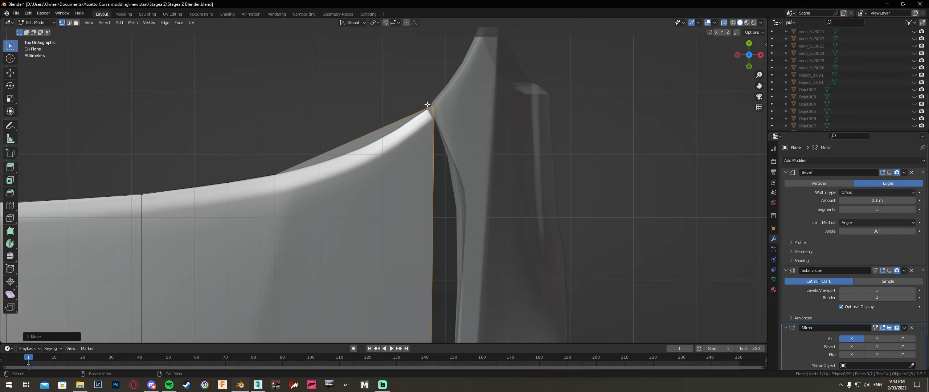
Try adding a vertical loop cut to the fender mesh just ahead of the bend in its upper hood-side edge
{"action": "key", "text": "Tab"}
{"action": "left_click", "coordinate": [476, 155]}
{"action": "mouse_move", "coordinate": [476, 155]}
{"action": "middle_mouse_down"}
{"action": "mouse_move", "coordinate": [466, 206]}
{"action": "mouse_move", "coordinate": [439, 162]}
{"action": "mouse_move", "coordinate": [441, 151]}
{"action": "mouse_move", "coordinate": [468, 145]}
{"action": "middle_mouse_up"}
{"action": "key", "text": "Tab"}
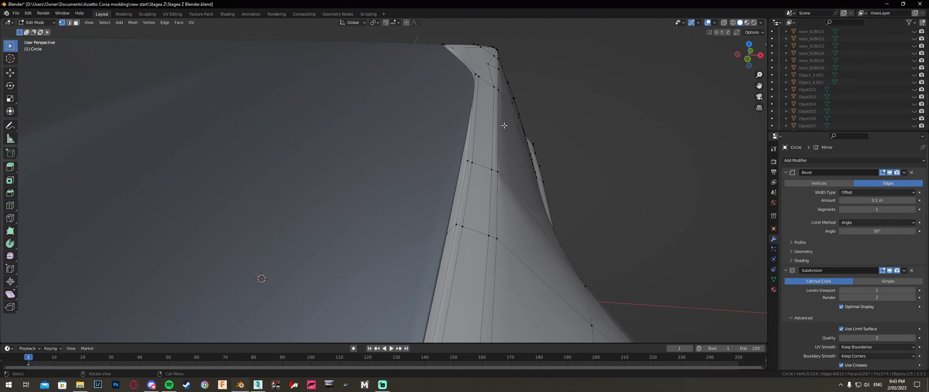
{"action": "middle_click_drag", "start_coordinate": [504, 125], "coordinate": [369, 163]}
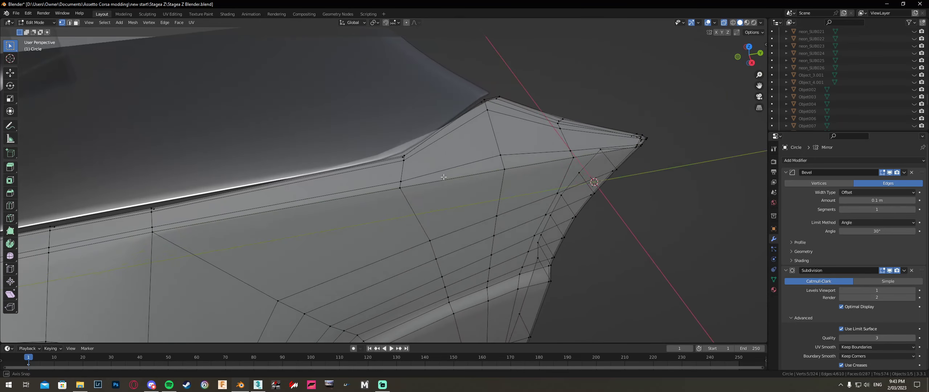
{"action": "key", "text": "ctrl+r"}
{"action": "left_click", "coordinate": [369, 165]}
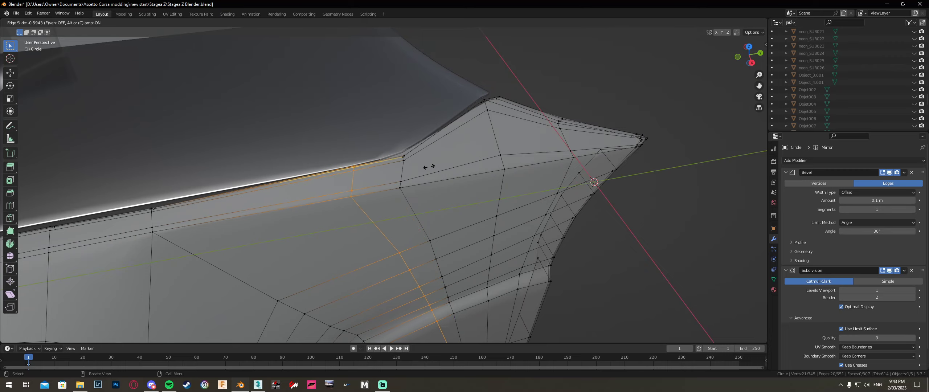
{"action": "left_click", "coordinate": [404, 175]}
{"action": "scroll", "coordinate": [402, 232], "scroll_direction": "down", "scroll_amount": 3}
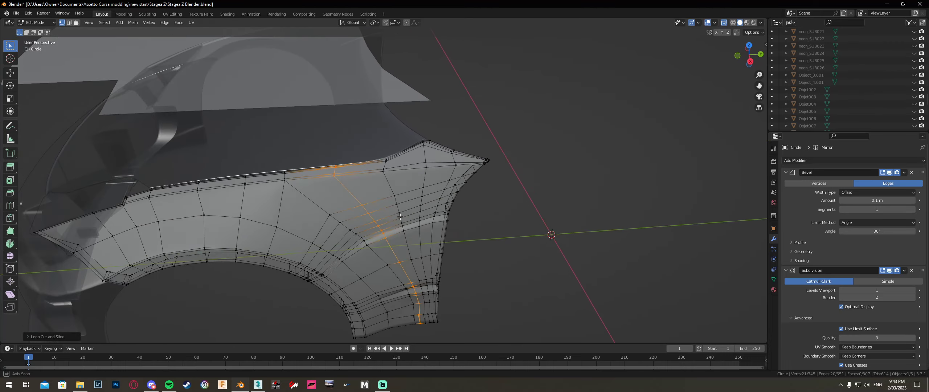
{"action": "middle_click_drag", "start_coordinate": [399, 217], "coordinate": [407, 228]}
{"action": "scroll", "coordinate": [406, 227], "scroll_direction": "up", "scroll_amount": 4}
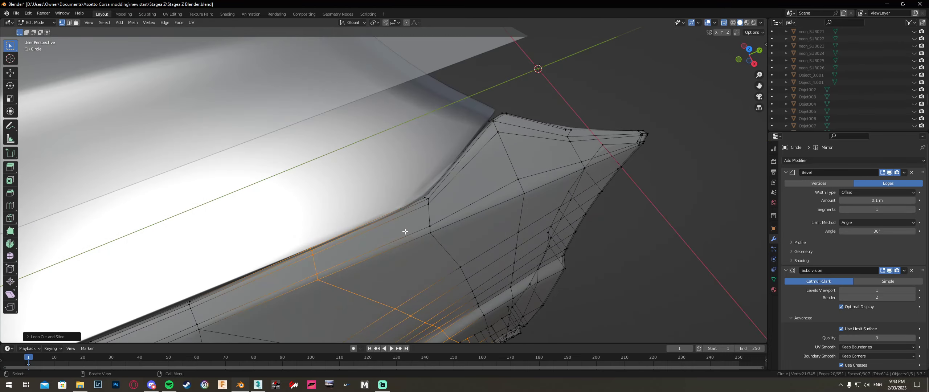
Try a second loop cut on the fender between the bend and its raised rear corner, then cancel and undo it
{"action": "key", "text": "Tab"}
{"action": "key", "text": "Tab"}
{"action": "key", "text": "ctrl+r"}
{"action": "left_click", "coordinate": [464, 181]}
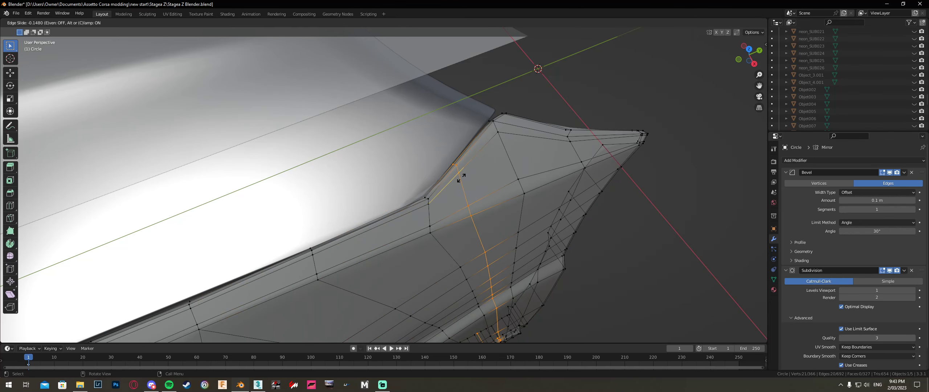
{"action": "key", "text": "Escape"}
{"action": "key", "text": "ctrl+z"}
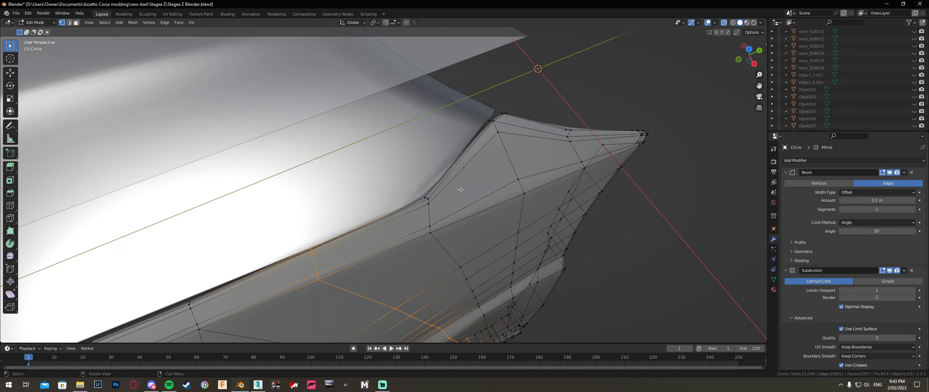
Undo the remaining loop cut added to the fender
{"action": "scroll", "coordinate": [460, 188], "scroll_direction": "down", "scroll_amount": 2}
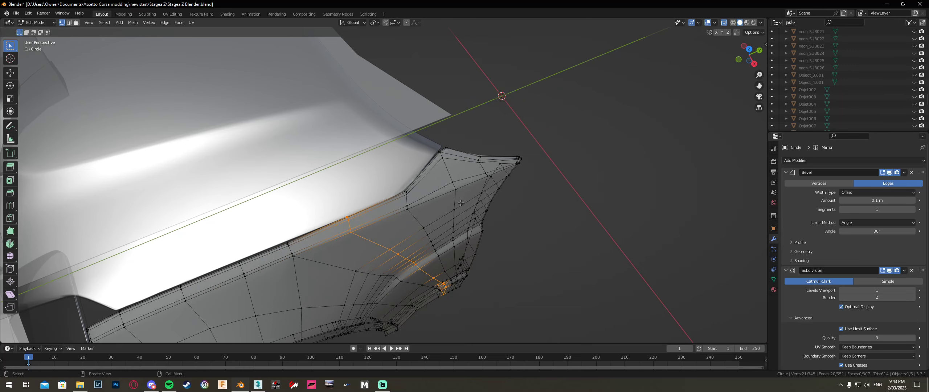
{"action": "middle_click_drag", "start_coordinate": [461, 203], "coordinate": [436, 151]}
{"action": "key", "text": "ctrl+z"}
{"action": "key", "text": "ctrl+z"}
{"action": "key", "text": "ctrl+z"}
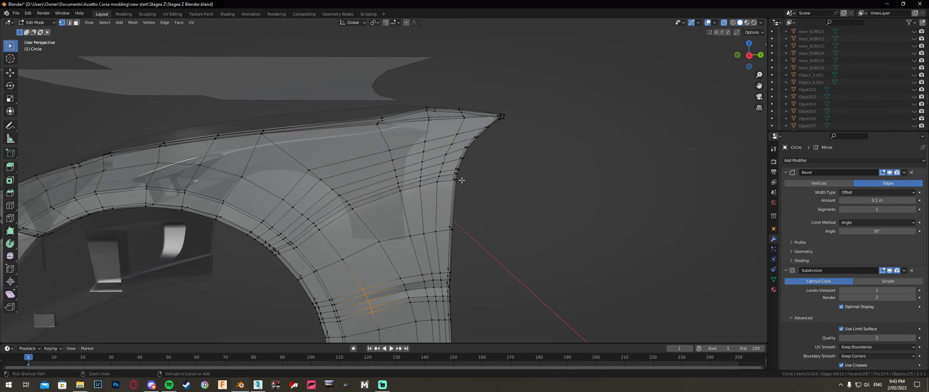
Leave the fender's Edit Mode and return to editing the hood plane in top view with X-ray on
{"action": "key", "text": "Tab"}
{"action": "key", "text": "alt+z"}
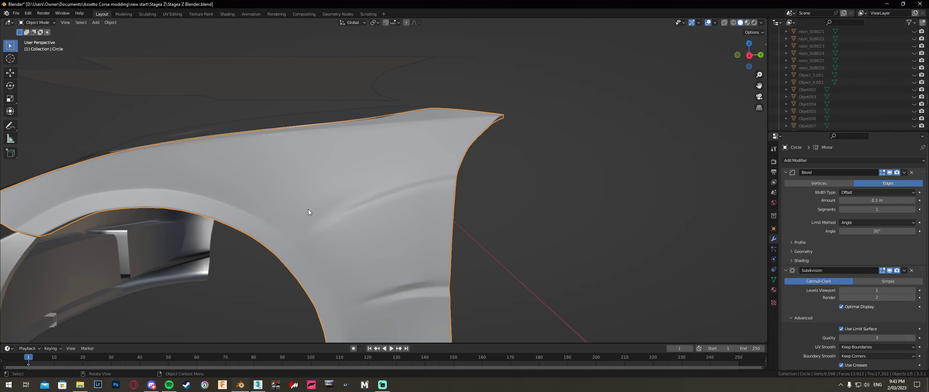
{"action": "middle_click_drag", "start_coordinate": [309, 211], "coordinate": [377, 232]}
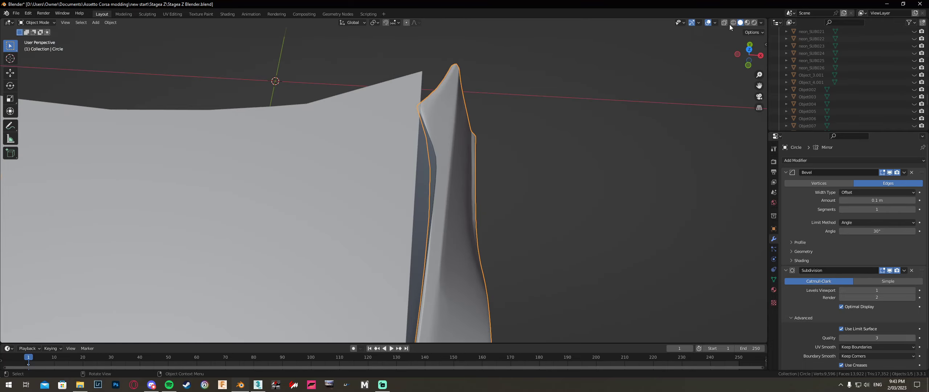
{"action": "left_click", "coordinate": [748, 50]}
{"action": "scroll", "coordinate": [417, 170], "scroll_direction": "down", "scroll_amount": 2}
{"action": "key", "text": "Tab"}
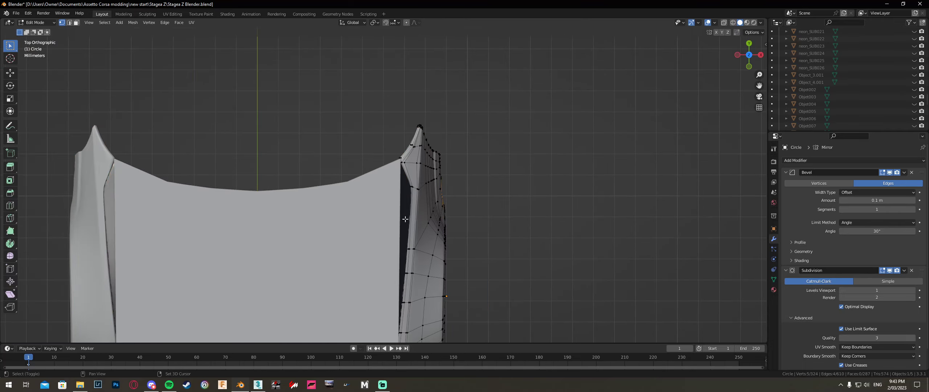
{"action": "key", "text": "Tab"}
{"action": "left_click", "coordinate": [384, 197]}
{"action": "key", "text": "Tab"}
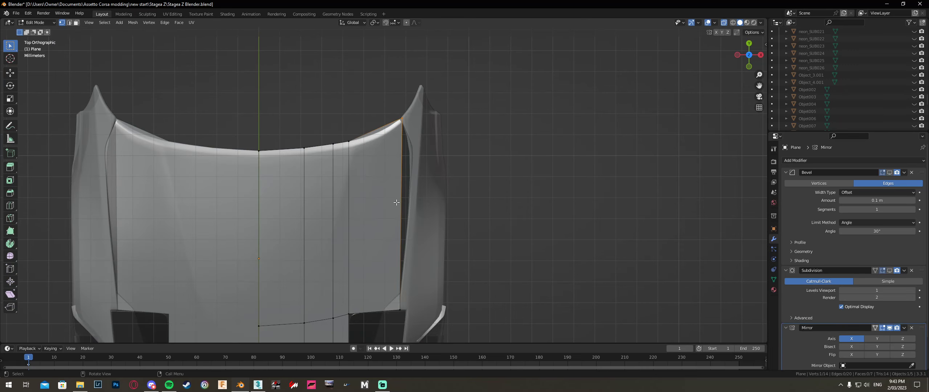
Add a crosswise loop cut to the hood half and slide it close to the rear edge
{"action": "key", "text": "ctrl+r"}
{"action": "left_click", "coordinate": [397, 209]}
{"action": "left_click", "coordinate": [441, 145]}
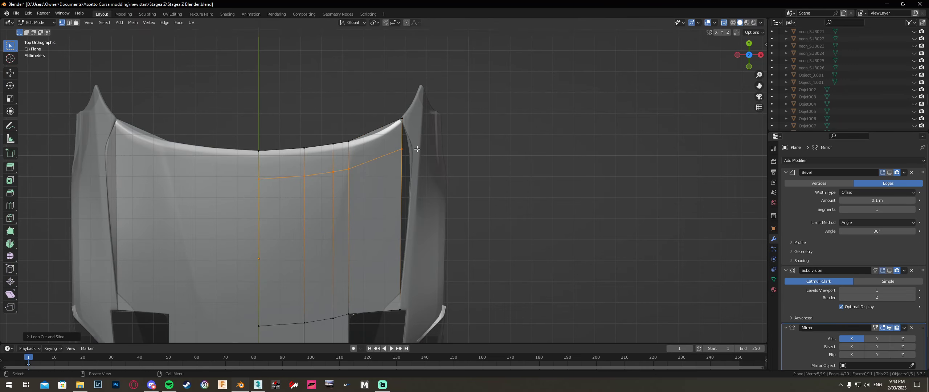
Move the outer vertex of the rear crosswise cut along X onto the fender's inner edge
{"action": "scroll", "coordinate": [441, 145], "scroll_direction": "up", "scroll_amount": 5}
{"action": "left_click", "coordinate": [431, 95]}
{"action": "key", "text": "g"}
{"action": "key", "text": "x"}
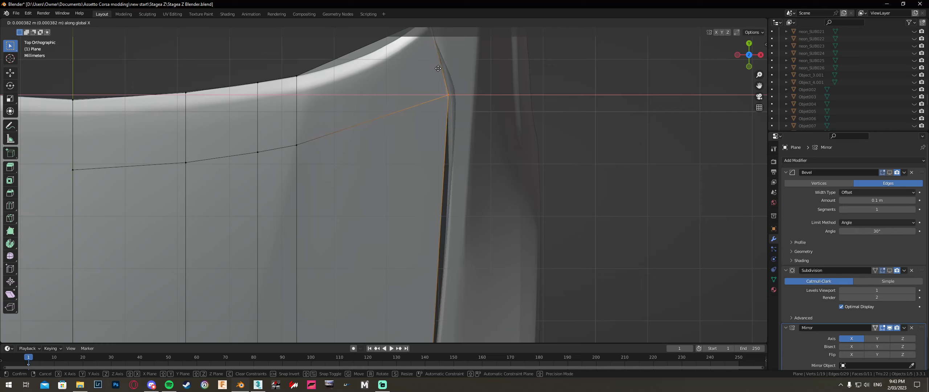
{"action": "left_click", "coordinate": [439, 105]}
{"action": "scroll", "coordinate": [408, 149], "scroll_direction": "down", "scroll_amount": 2}
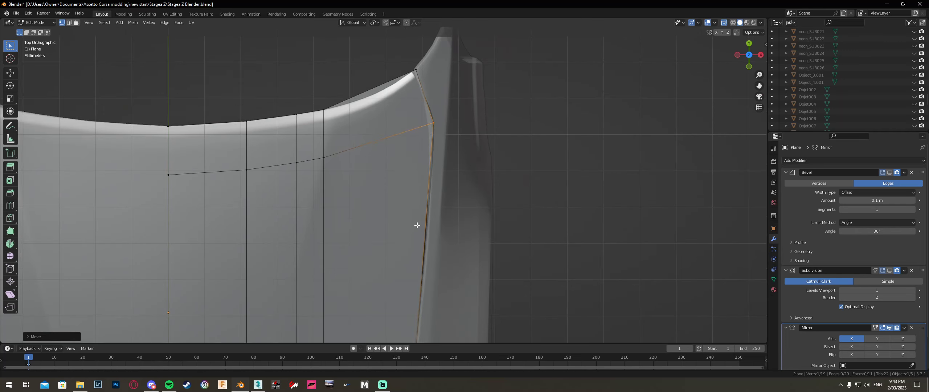
{"action": "middle_click_drag", "start_coordinate": [407, 149], "coordinate": [413, 113], "text": "shift"}
{"action": "scroll", "coordinate": [412, 115], "scroll_direction": "down", "scroll_amount": 4}
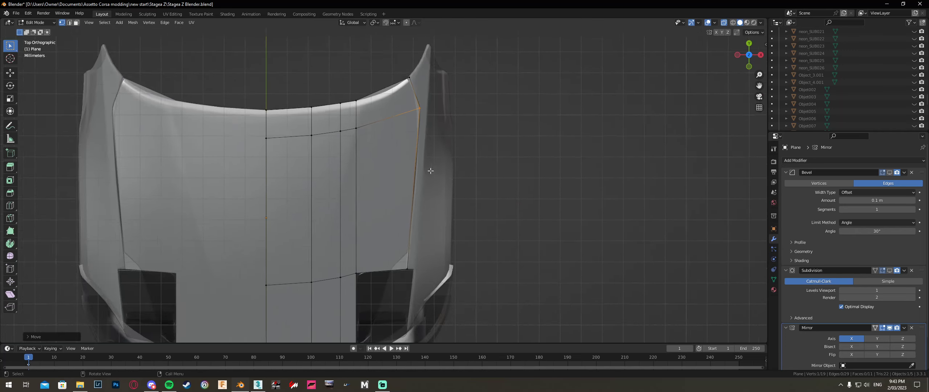
{"action": "key", "text": "Tab"}
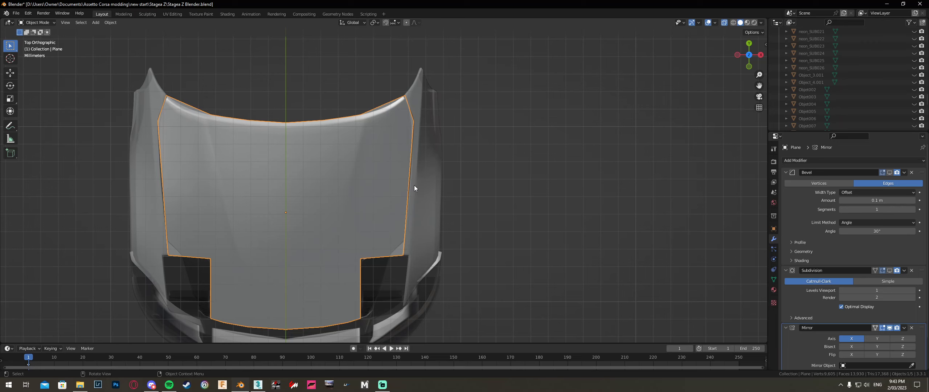
Add a centred lengthwise loop cut to the hood's outer extruded strip
{"action": "key", "text": "Tab"}
{"action": "key", "text": "ctrl+r"}
{"action": "left_click", "coordinate": [396, 108]}
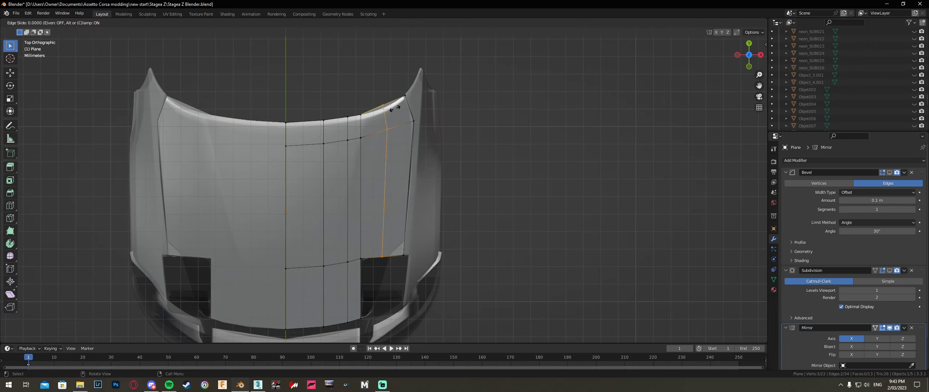
{"action": "right_click", "coordinate": [396, 108]}
Move the rear end vertex of the new lengthwise cut along Y onto the car hood's rear edge
{"action": "left_click", "coordinate": [385, 103]}
{"action": "scroll", "coordinate": [389, 91], "scroll_direction": "up", "scroll_amount": 3}
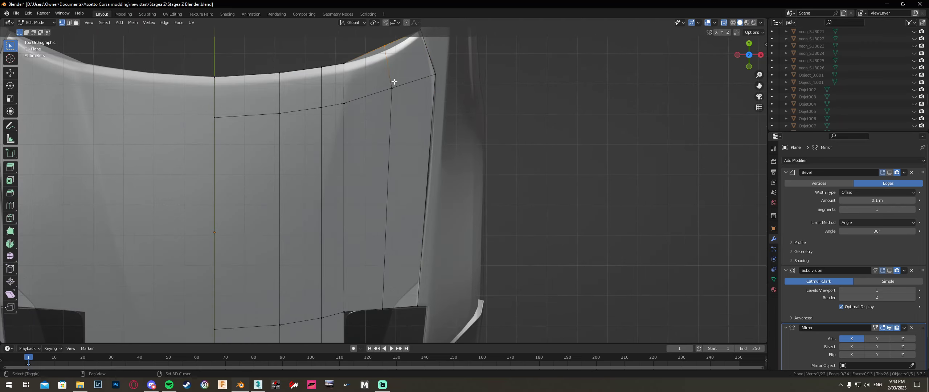
{"action": "scroll", "coordinate": [394, 81], "scroll_direction": "up", "scroll_amount": 2}
{"action": "middle_click_drag", "start_coordinate": [394, 81], "coordinate": [386, 162], "text": "shift"}
{"action": "key", "text": "g"}
{"action": "key", "text": "y"}
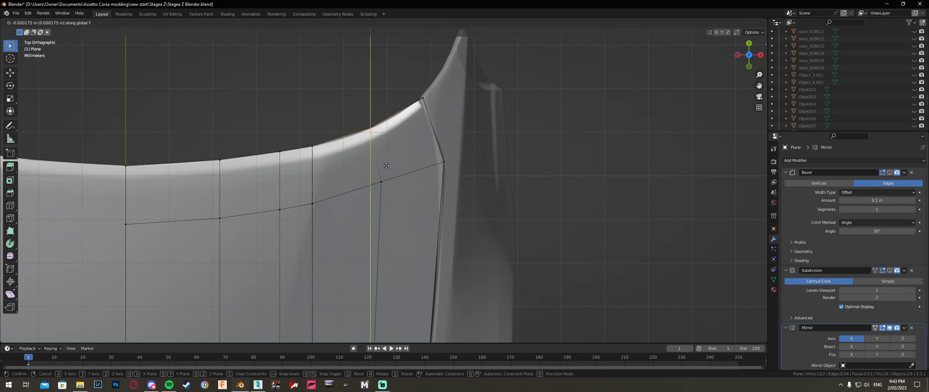
{"action": "left_click", "coordinate": [386, 165]}
Move the front end vertex of that lengthwise cut along Y onto the edge of the headlight opening
{"action": "scroll", "coordinate": [418, 211], "scroll_direction": "down", "scroll_amount": 5, "text": "shift"}
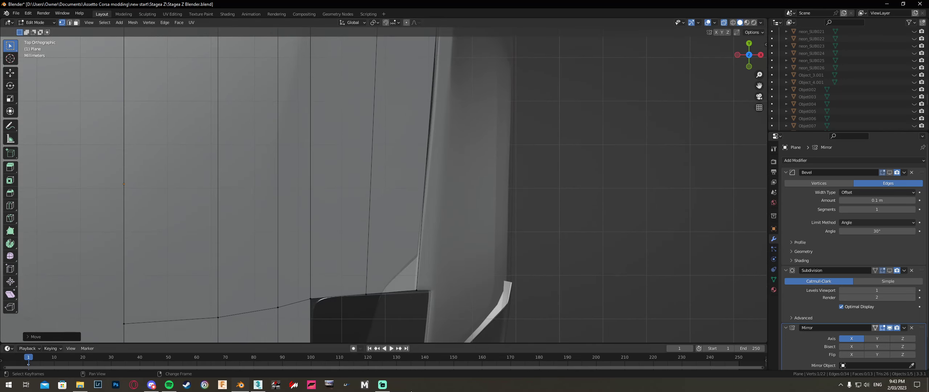
{"action": "scroll", "coordinate": [348, 244], "scroll_direction": "down", "scroll_amount": 3, "text": "shift"}
{"action": "scroll", "coordinate": [327, 181], "scroll_direction": "up", "scroll_amount": 2}
{"action": "left_click_drag", "start_coordinate": [341, 180], "coordinate": [294, 130]}
{"action": "key", "text": "g"}
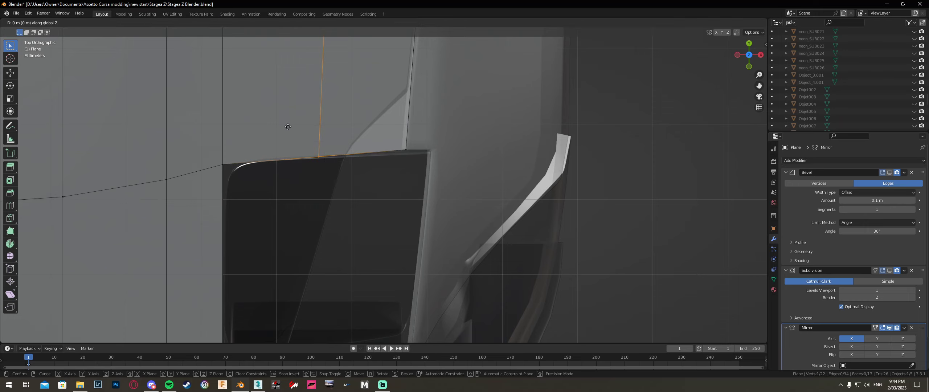
{"action": "key", "text": "y"}
{"action": "left_click", "coordinate": [292, 125]}
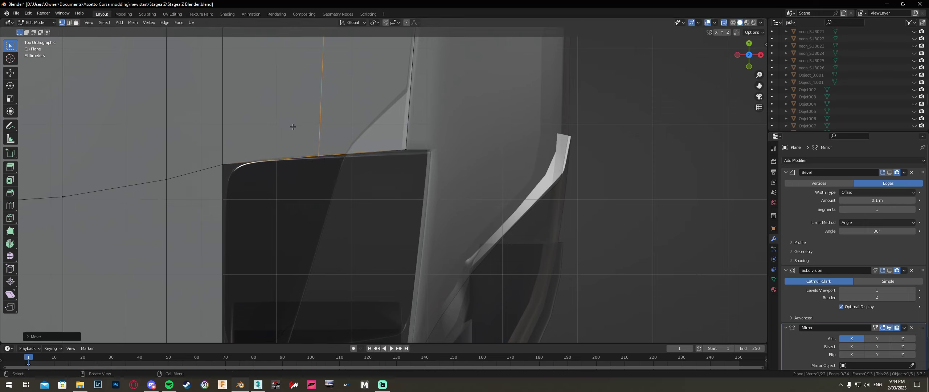
Add a lengthwise loop cut near the headlight opening's inner corner and fit its end vertices to the hood outline
{"action": "key", "text": "ctrl+r"}
{"action": "left_click", "coordinate": [269, 159]}
{"action": "left_click", "coordinate": [261, 172]}
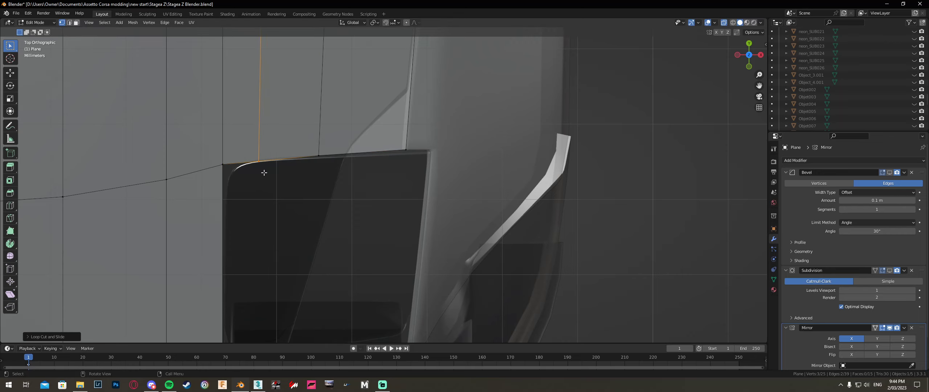
{"action": "key", "text": "g"}
{"action": "left_click", "coordinate": [247, 153]}
{"action": "middle_click_drag", "start_coordinate": [295, 169], "coordinate": [334, 185], "text": "shift"}
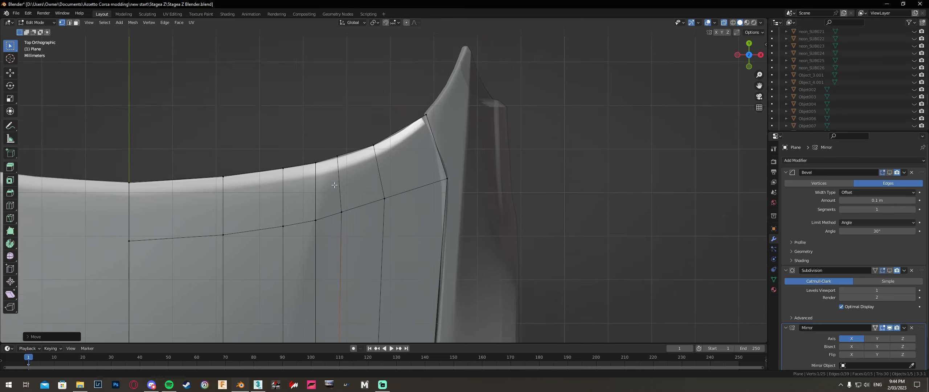
{"action": "scroll", "coordinate": [334, 185], "scroll_direction": "up", "scroll_amount": 4}
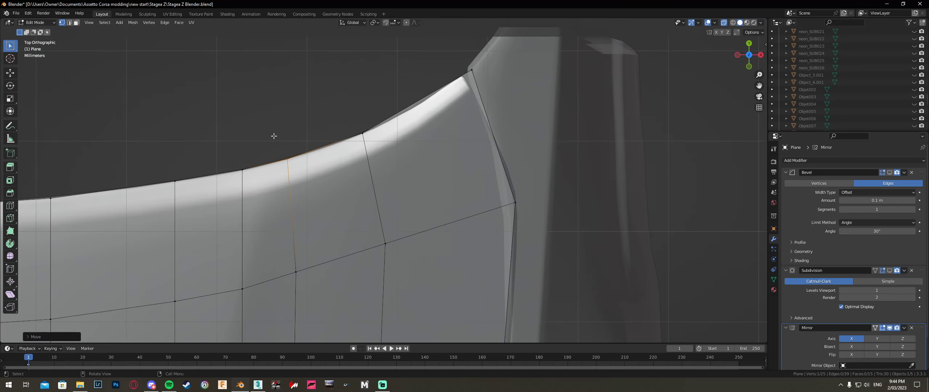
Nudge the plane's rear outer corner vertex along X to line up with the corner where hood and fender meet
{"action": "key", "text": "ctrl+r"}
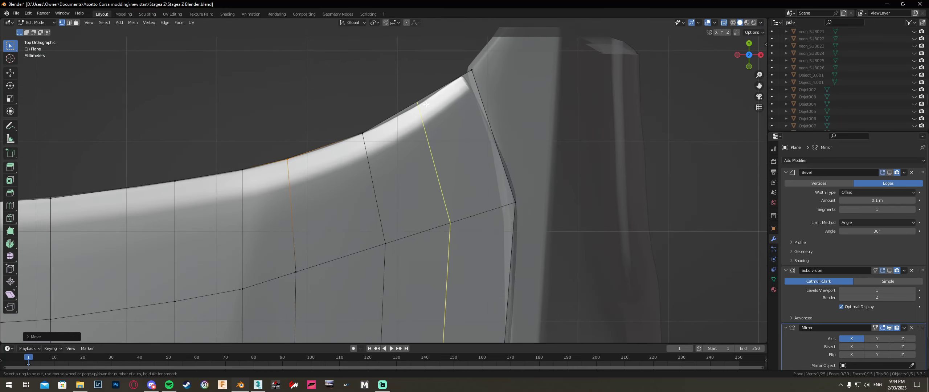
{"action": "key", "text": "Escape"}
{"action": "left_click", "coordinate": [478, 79]}
{"action": "key", "text": "g"}
{"action": "key", "text": "x"}
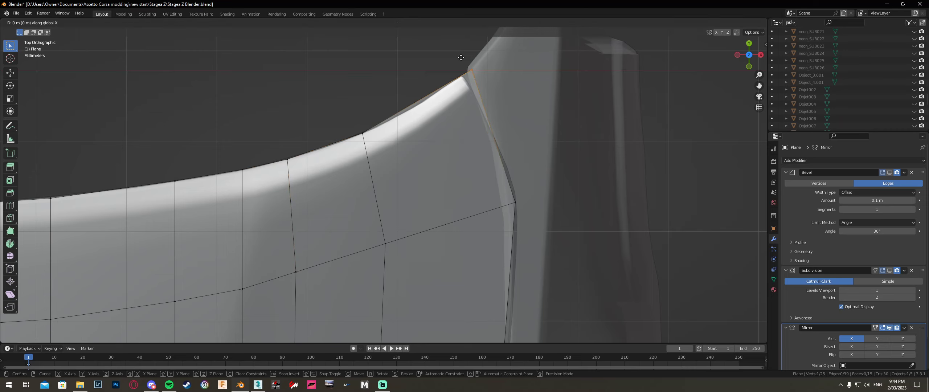
{"action": "left_click", "coordinate": [459, 63]}
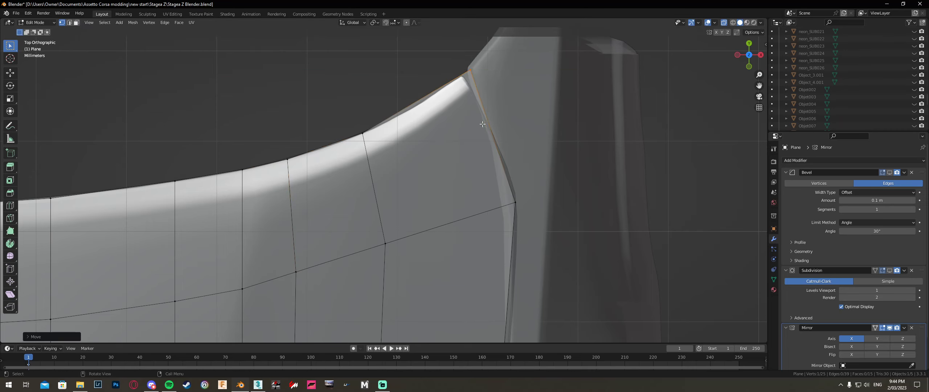
Leave Edit Mode and lower the whole hood plane along Z by about 0.00108 m, close to the car's hood
{"action": "middle_click_drag", "start_coordinate": [482, 123], "coordinate": [504, 171]}
{"action": "key", "text": "Tab"}
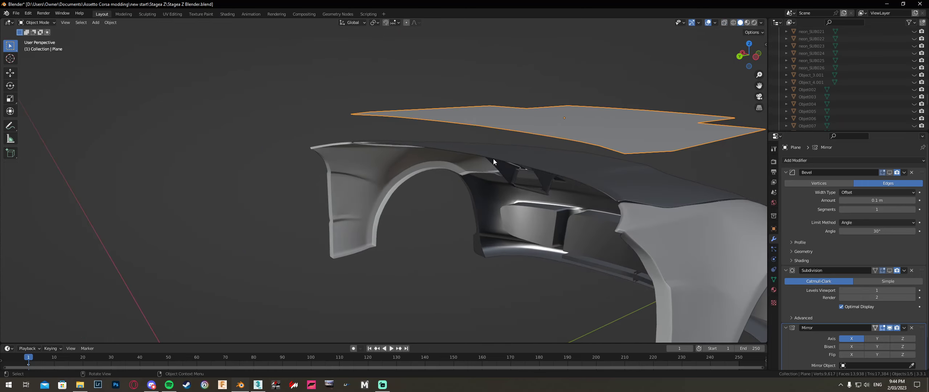
{"action": "key", "text": "g"}
{"action": "key", "text": "z"}
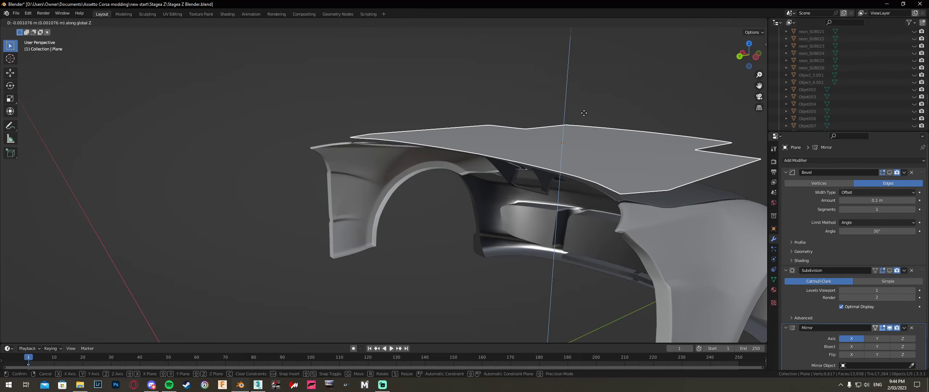
{"action": "left_click", "coordinate": [583, 113]}
{"action": "middle_click_drag", "start_coordinate": [539, 141], "coordinate": [583, 141]}
{"action": "key", "text": "Tab"}
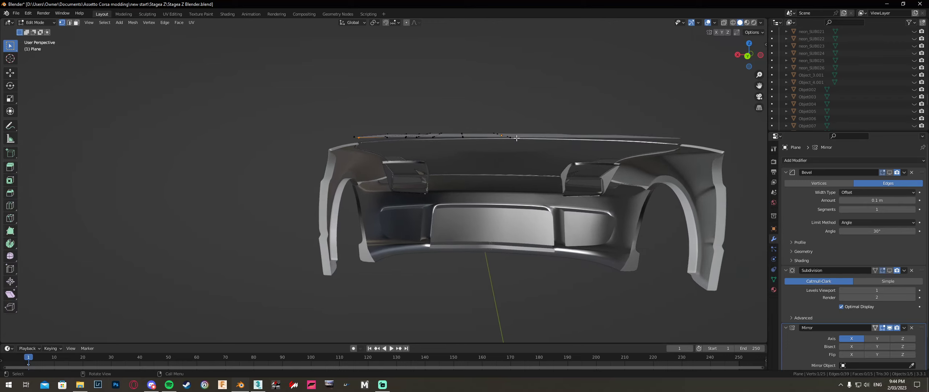
{"action": "key", "text": "Tab"}
{"action": "scroll", "coordinate": [528, 142], "scroll_direction": "up", "scroll_amount": 2}
{"action": "middle_click_drag", "start_coordinate": [528, 143], "coordinate": [452, 207]}
{"action": "scroll", "coordinate": [450, 206], "scroll_direction": "up", "scroll_amount": 1}
{"action": "key", "text": "g"}
{"action": "key", "text": "z"}
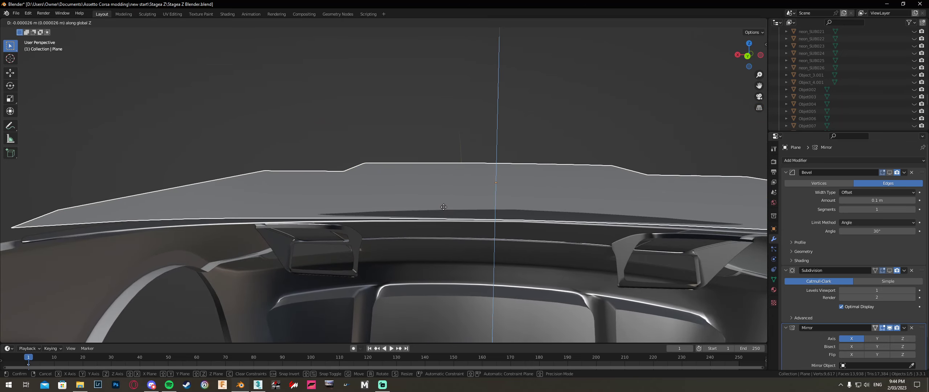
{"action": "right_click", "coordinate": [444, 207]}
Raise the whole hood plane along Z by about 0.000026 m in Object Mode, just clear of the hood's rear edge
{"action": "key", "text": "Tab"}
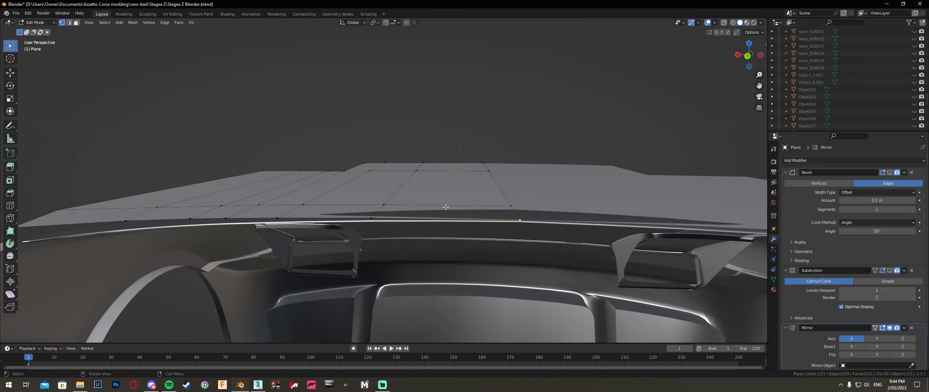
{"action": "key", "text": "Tab"}
{"action": "key", "text": "g"}
{"action": "key", "text": "z"}
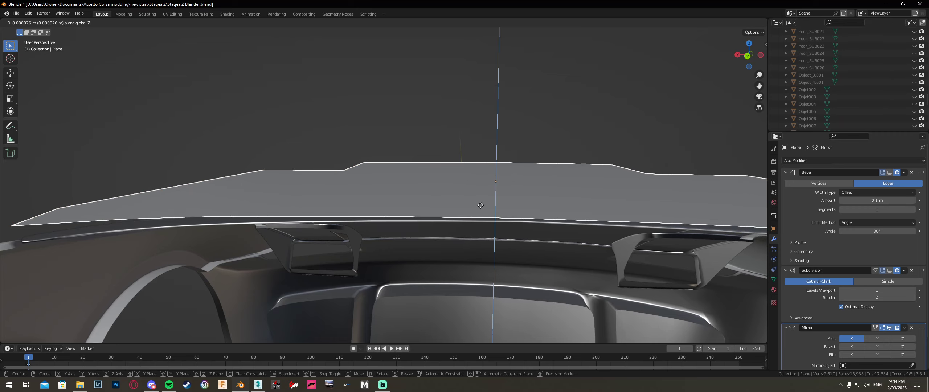
{"action": "left_click", "coordinate": [481, 205]}
Edit the hood plane and lower the rear-edge vertex next to the centre line along Z onto the car's hood
{"action": "key", "text": "Tab"}
{"action": "scroll", "coordinate": [385, 212], "scroll_direction": "down", "scroll_amount": 2}
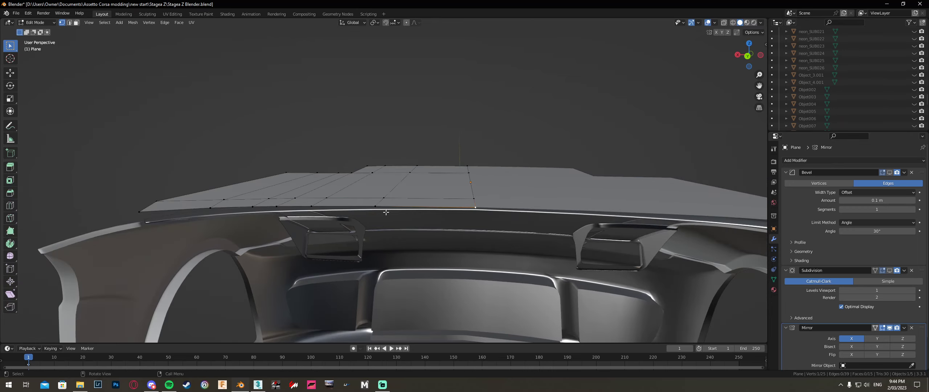
{"action": "middle_click_drag", "start_coordinate": [438, 214], "coordinate": [489, 209]}
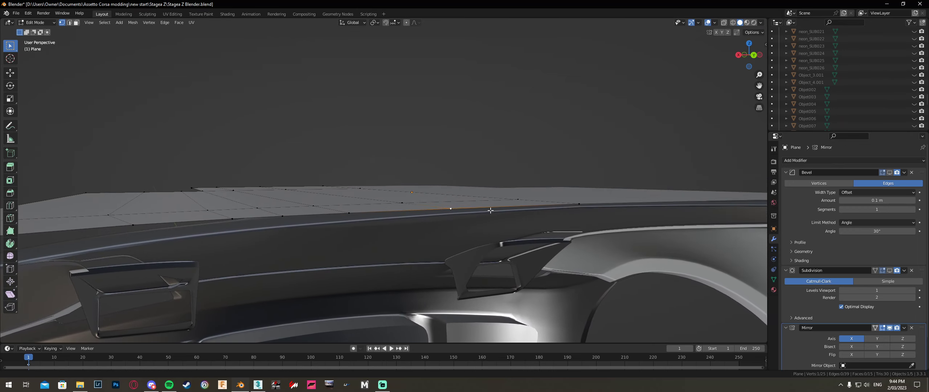
{"action": "key", "text": "g"}
{"action": "key", "text": "z"}
{"action": "left_click", "coordinate": [484, 214]}
Lower the rear-edge vertex on the centre line along Z to match the height of the car's hood
{"action": "left_click", "coordinate": [582, 208]}
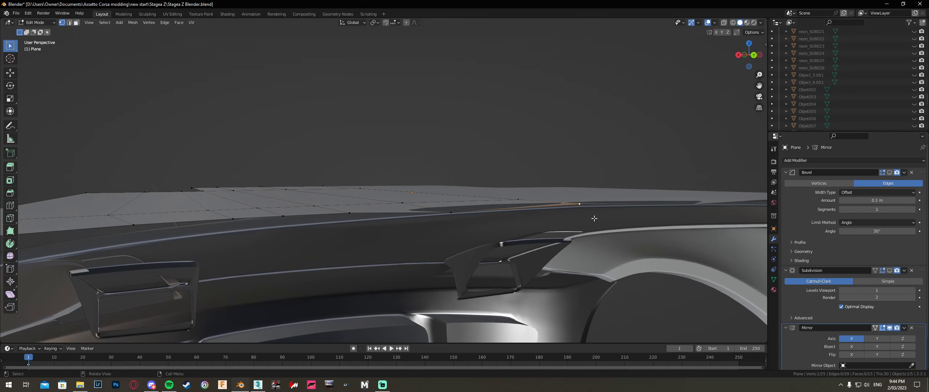
{"action": "key", "text": "g"}
{"action": "key", "text": "z"}
{"action": "left_click", "coordinate": [590, 221]}
{"action": "key", "text": "g"}
{"action": "key", "text": "z"}
{"action": "left_click", "coordinate": [591, 220]}
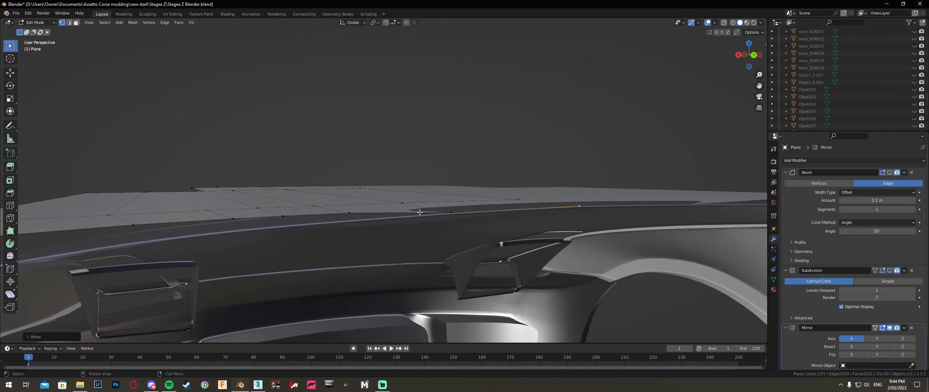
Lower the third and fourth rear-edge vertices from the centre line along Z by about 0.00008 m and 0.00009 m
{"action": "left_click", "coordinate": [357, 215]}
{"action": "key", "text": "g"}
{"action": "key", "text": "z"}
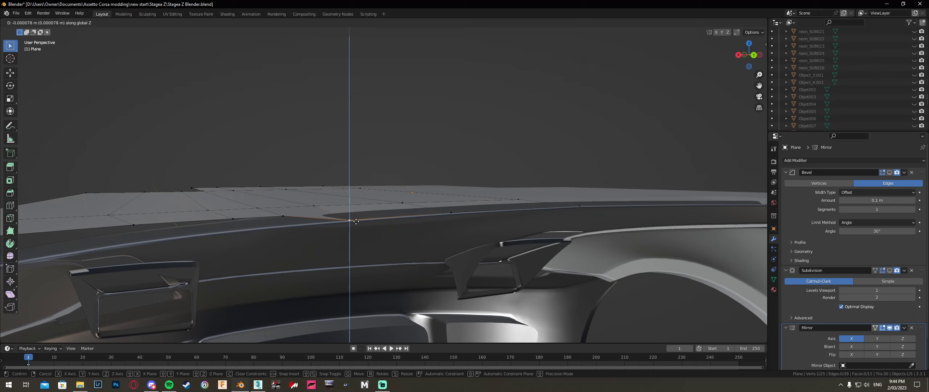
{"action": "left_click", "coordinate": [356, 221]}
{"action": "left_click", "coordinate": [283, 222]}
{"action": "key", "text": "g"}
{"action": "key", "text": "z"}
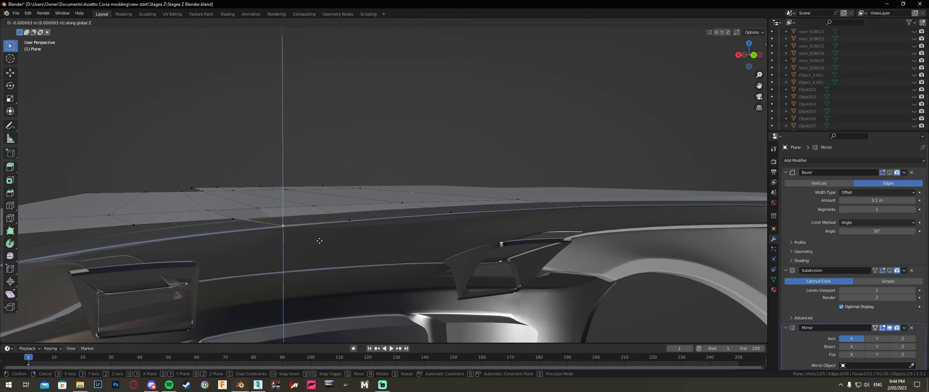
{"action": "left_click", "coordinate": [320, 241]}
Lower the fifth rear-edge vertex from the centre line about 0.00011 m along Z, and the sixth down to the hood's rear edge
{"action": "left_click", "coordinate": [233, 221]}
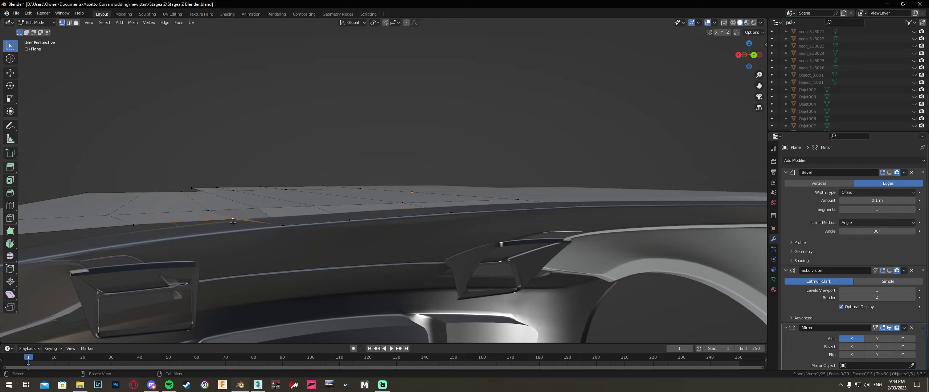
{"action": "key", "text": "g"}
{"action": "key", "text": "z"}
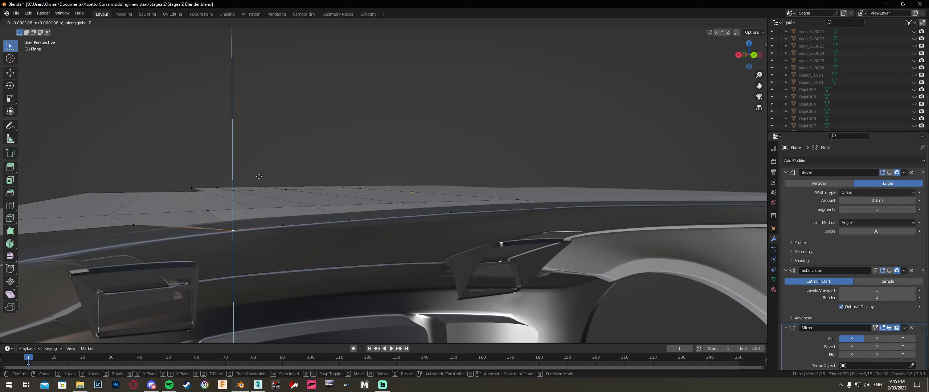
{"action": "left_click", "coordinate": [257, 176]}
{"action": "middle_click_drag", "start_coordinate": [259, 176], "coordinate": [471, 191]}
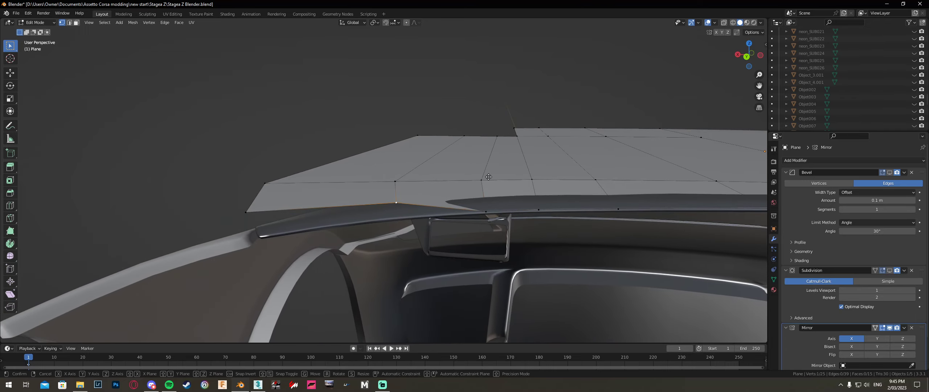
{"action": "key", "text": "g"}
{"action": "key", "text": "z"}
{"action": "left_click", "coordinate": [473, 192]}
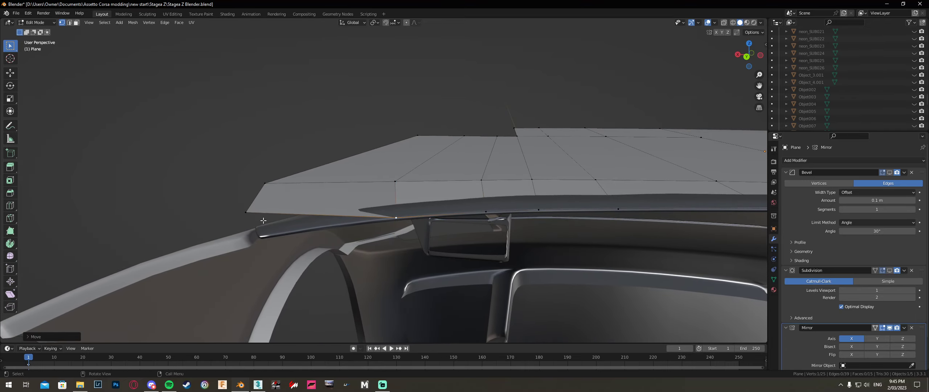
Lower the rear outer corner vertex about 0.00023 m along Z and fine-tune its height to meet the hood's corner
{"action": "left_click", "coordinate": [241, 217]}
{"action": "key", "text": "g"}
{"action": "key", "text": "z"}
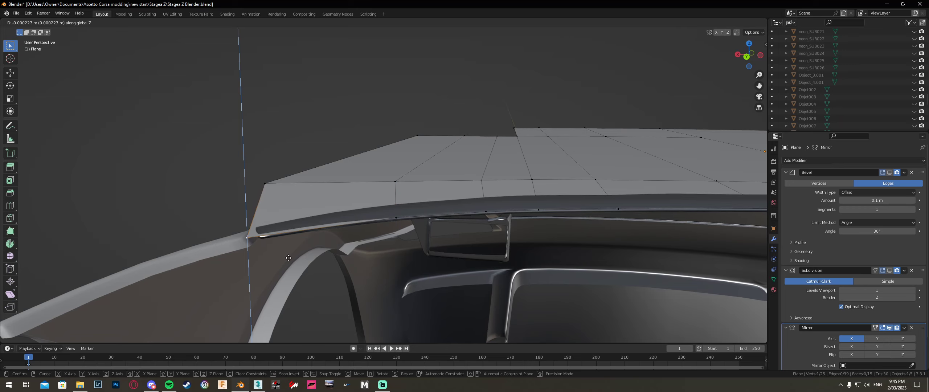
{"action": "left_click", "coordinate": [289, 256]}
{"action": "middle_click_drag", "start_coordinate": [289, 255], "coordinate": [335, 220]}
{"action": "key", "text": "z"}
{"action": "left_click", "coordinate": [308, 218]}
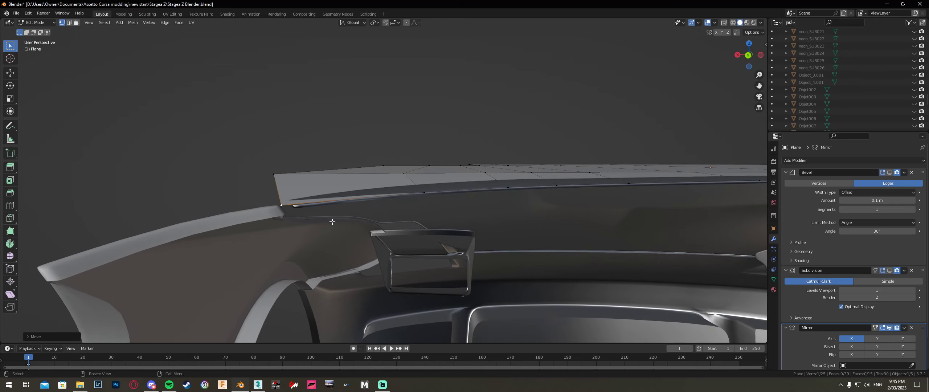
{"action": "key", "text": "g"}
{"action": "key", "text": "z"}
{"action": "left_click", "coordinate": [334, 221]}
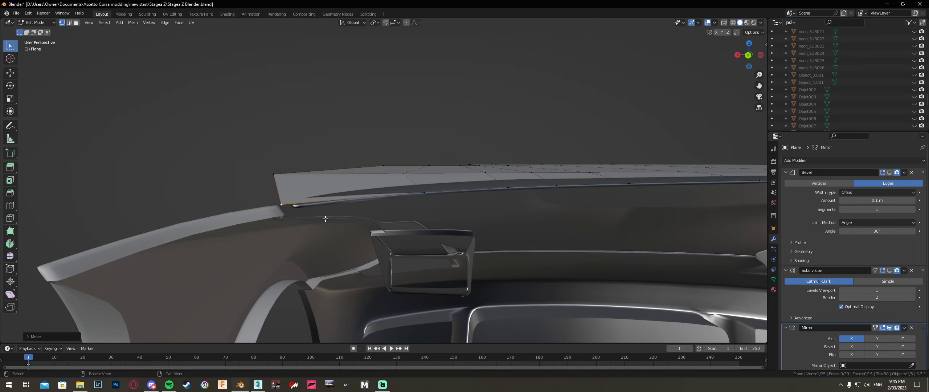
Lower the outer vertex of the rear crosswise cut along Z onto the fender's inner edge
{"action": "middle_click_drag", "start_coordinate": [302, 207], "coordinate": [456, 176]}
{"action": "key", "text": "g"}
{"action": "key", "text": "z"}
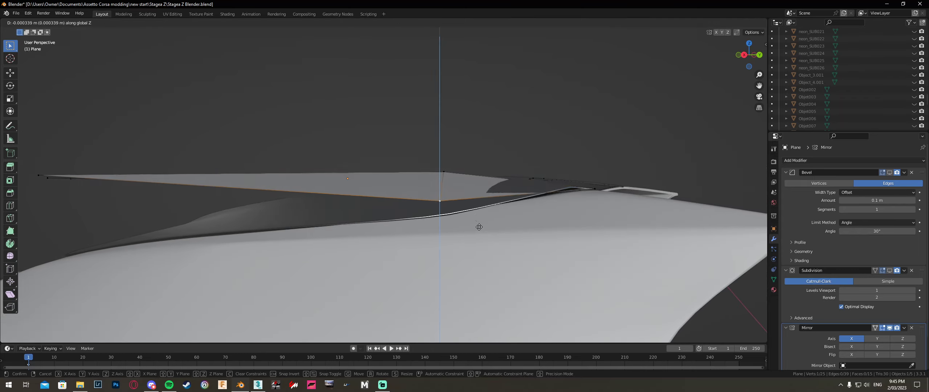
{"action": "left_click", "coordinate": [479, 239]}
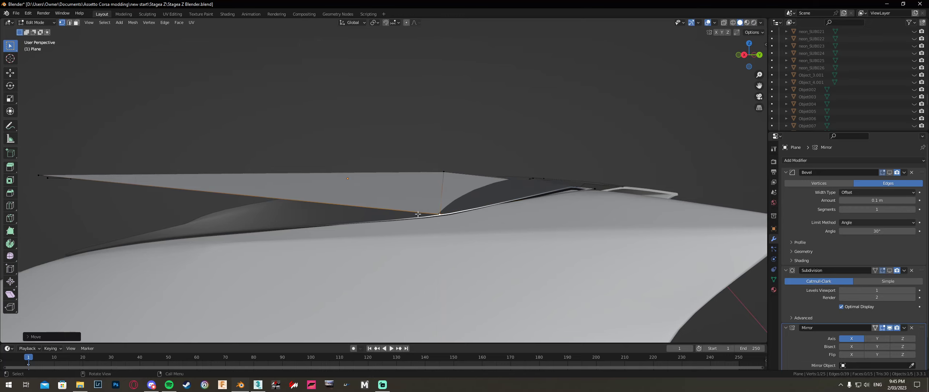
Lower the next outer-edge vertex along Z to the headlight's outer rear corner and fine-tune its height
{"action": "middle_click_drag", "start_coordinate": [421, 210], "coordinate": [519, 200]}
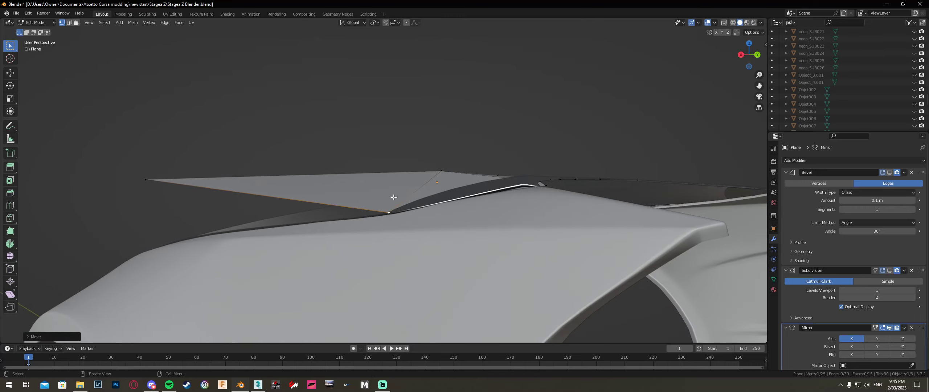
{"action": "middle_click_drag", "start_coordinate": [393, 197], "coordinate": [242, 192]}
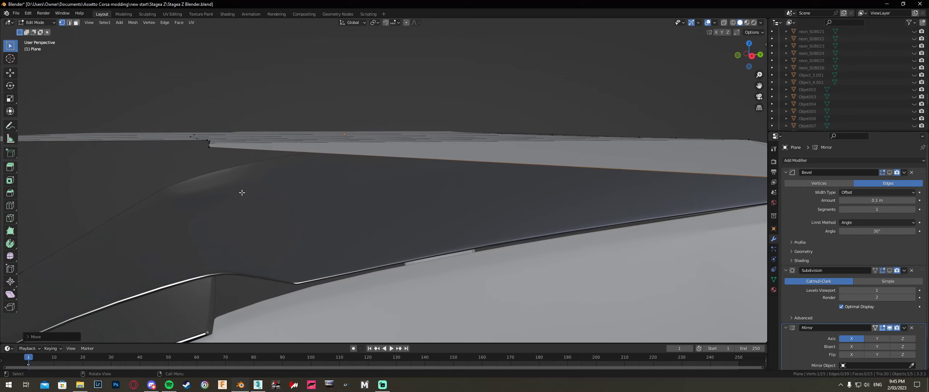
{"action": "middle_click_drag", "start_coordinate": [234, 165], "coordinate": [379, 95], "text": "shift"}
{"action": "key", "text": "g"}
{"action": "key", "text": "z"}
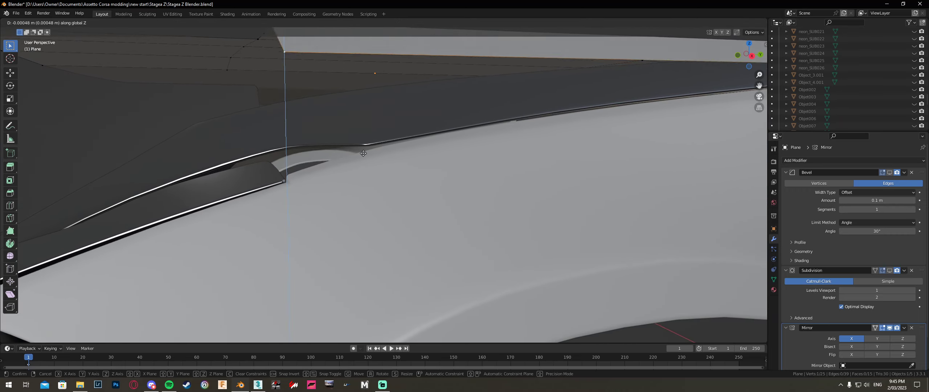
{"action": "left_click", "coordinate": [341, 275]}
{"action": "middle_click_drag", "start_coordinate": [340, 274], "coordinate": [387, 216]}
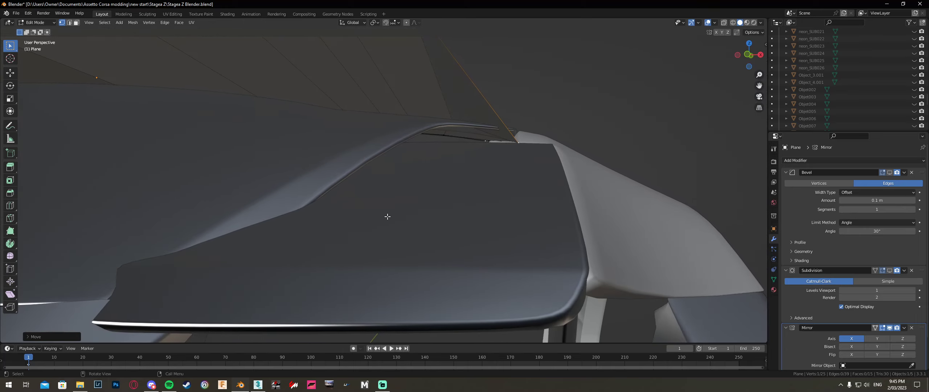
{"action": "key", "text": "g"}
{"action": "key", "text": "z"}
{"action": "left_click", "coordinate": [390, 213]}
Lower the adjacent inner vertex about 0.0015 m along Z to the headlight's rear edge and adjust its position
{"action": "middle_click_drag", "start_coordinate": [402, 120], "coordinate": [476, 141], "text": "shift"}
{"action": "left_click", "coordinate": [432, 84]}
{"action": "key", "text": "g"}
{"action": "key", "text": "z"}
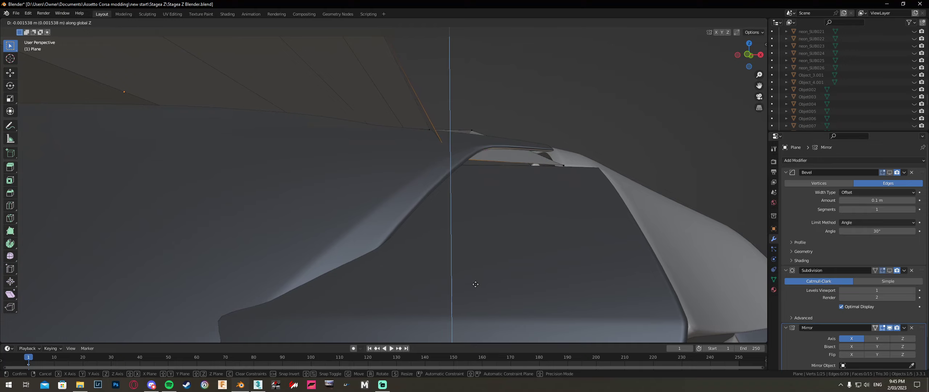
{"action": "left_click", "coordinate": [471, 270]}
{"action": "mouse_move", "coordinate": [448, 223]}
{"action": "middle_mouse_down"}
{"action": "mouse_move", "coordinate": [384, 227]}
{"action": "mouse_move", "coordinate": [440, 219]}
{"action": "middle_mouse_up"}
{"action": "key", "text": "g"}
{"action": "left_click", "coordinate": [384, 227]}
{"action": "middle_click_drag", "start_coordinate": [461, 185], "coordinate": [428, 193]}
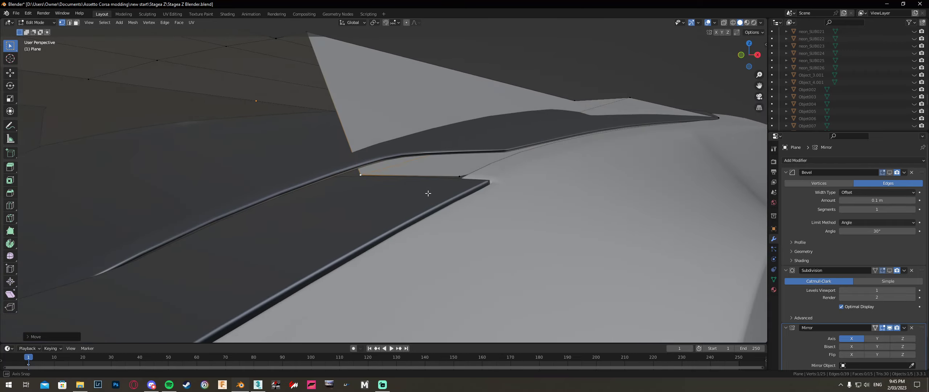
Highlight the headlight object to check its outline against the new hood mesh, and resume editing the hood plane
{"action": "key", "text": "Tab"}
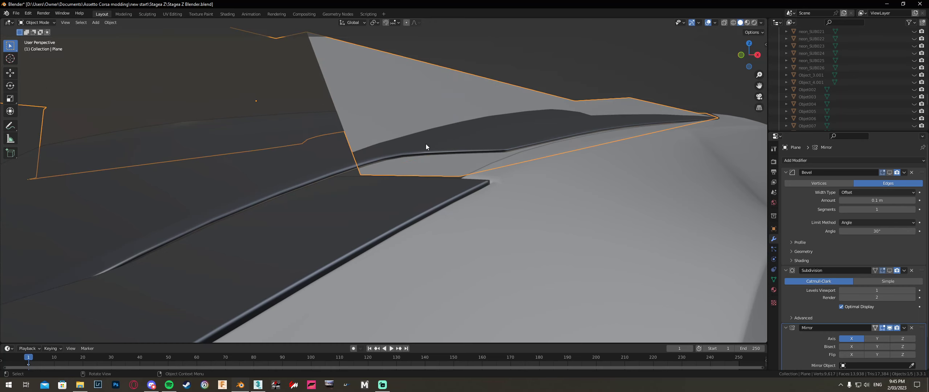
{"action": "left_click", "coordinate": [384, 204]}
{"action": "middle_click_drag", "start_coordinate": [406, 188], "coordinate": [377, 182]}
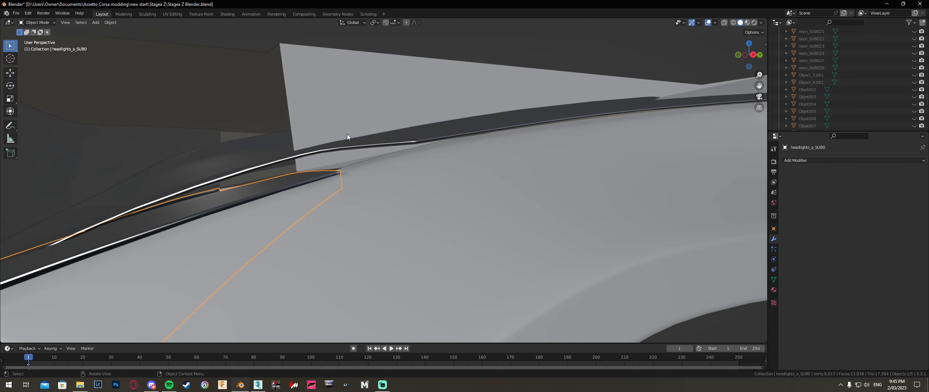
{"action": "left_click", "coordinate": [337, 123]}
{"action": "key", "text": "Tab"}
Lower the next headlight-side vertex along Z onto the headlight's rear edge and adjust the vertex beside it
{"action": "key", "text": "g"}
{"action": "key", "text": "z"}
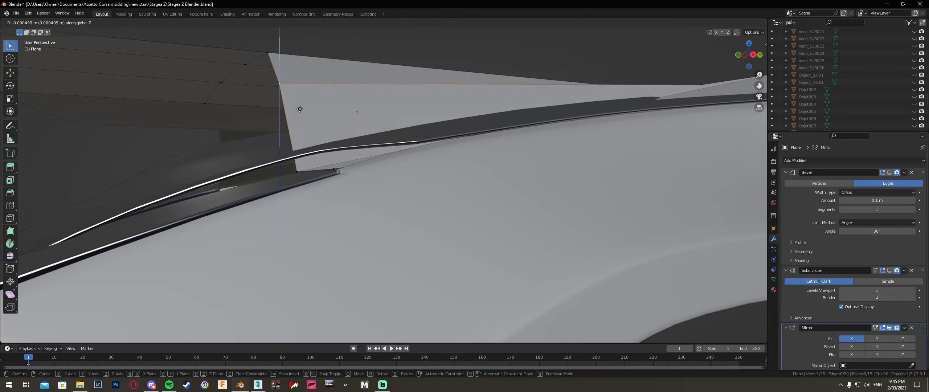
{"action": "left_click", "coordinate": [309, 199]}
{"action": "left_click", "coordinate": [297, 172]}
{"action": "key", "text": "g"}
{"action": "left_click", "coordinate": [304, 175]}
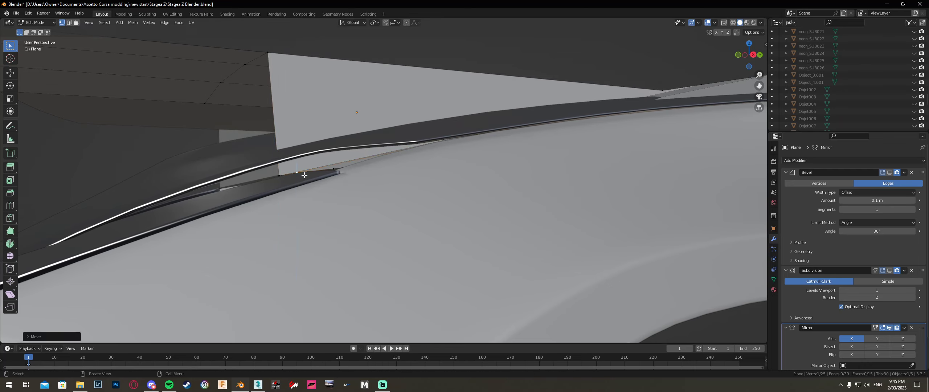
Lower the following vertex toward the hood along Z and fine-tune its height at the headlight's inner rear corner
{"action": "left_click", "coordinate": [279, 174]}
{"action": "key", "text": "g"}
{"action": "key", "text": "z"}
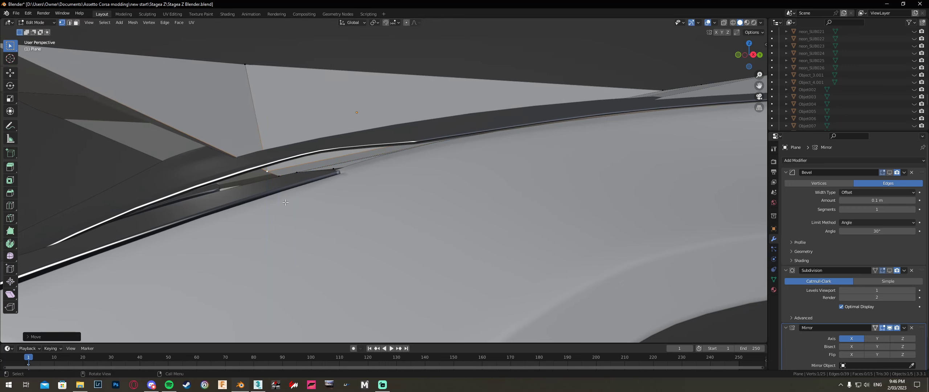
{"action": "left_click", "coordinate": [293, 165]}
{"action": "middle_click_drag", "start_coordinate": [293, 165], "coordinate": [294, 171]}
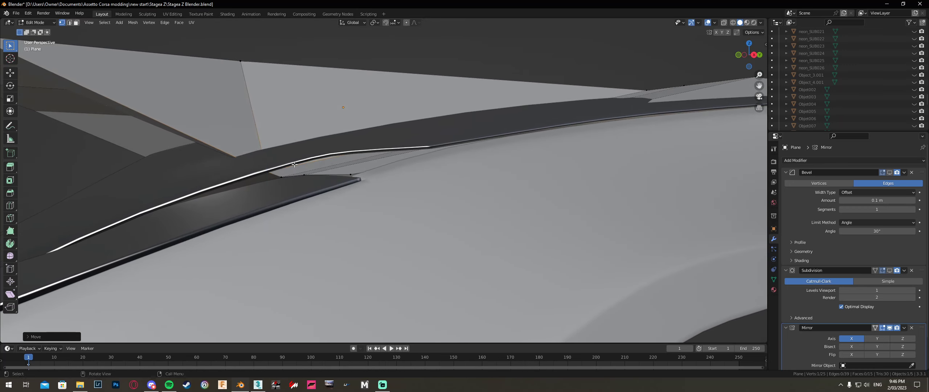
{"action": "key", "text": "g"}
{"action": "key", "text": "z"}
{"action": "left_click", "coordinate": [294, 172]}
Fine-tune the heights of the two vertices at the headlight's inner rear corner along Z
{"action": "left_click", "coordinate": [282, 177]}
{"action": "key", "text": "g"}
{"action": "key", "text": "z"}
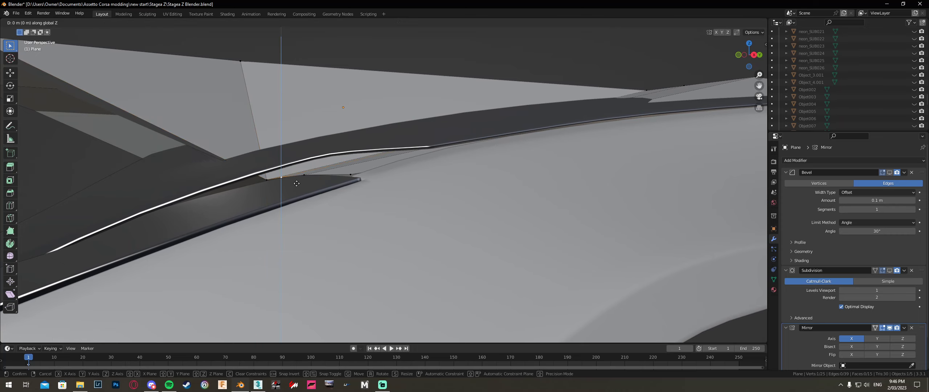
{"action": "left_click", "coordinate": [289, 183]}
{"action": "left_click", "coordinate": [267, 181]}
{"action": "key", "text": "g"}
{"action": "key", "text": "z"}
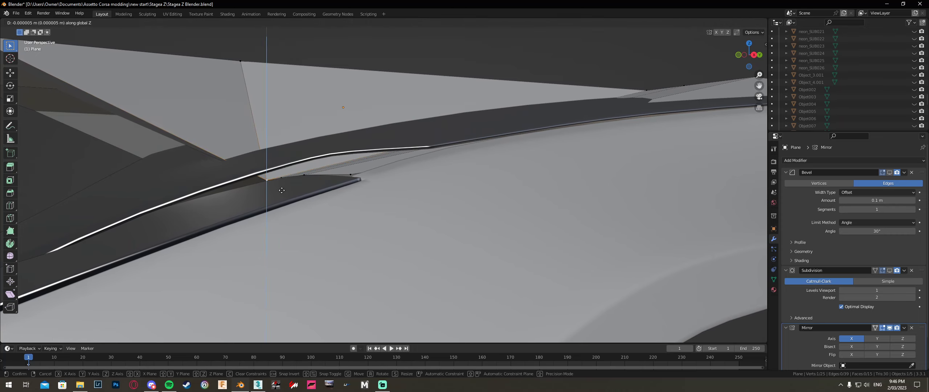
{"action": "left_click", "coordinate": [280, 190]}
{"action": "key", "text": "g"}
{"action": "key", "text": "z"}
{"action": "left_click", "coordinate": [277, 190]}
Lower the front outer corner vertex about 0.0028 m along Z onto the hood's front edge
{"action": "middle_click_drag", "start_coordinate": [278, 190], "coordinate": [234, 90]}
{"action": "left_click", "coordinate": [155, 43]}
{"action": "key", "text": "g"}
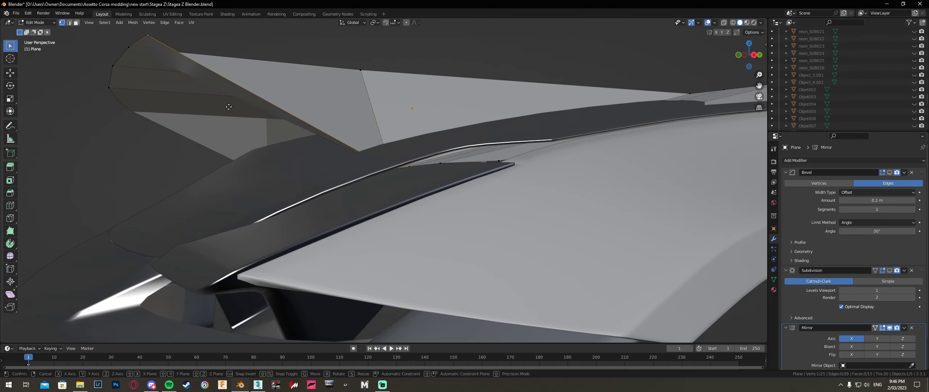
{"action": "key", "text": "z"}
{"action": "left_click", "coordinate": [253, 318]}
{"action": "middle_click_drag", "start_coordinate": [253, 318], "coordinate": [358, 290]}
{"action": "key", "text": "g"}
{"action": "key", "text": "z"}
{"action": "left_click", "coordinate": [360, 243]}
{"action": "middle_click_drag", "start_coordinate": [360, 243], "coordinate": [417, 218]}
{"action": "key", "text": "g"}
{"action": "key", "text": "z"}
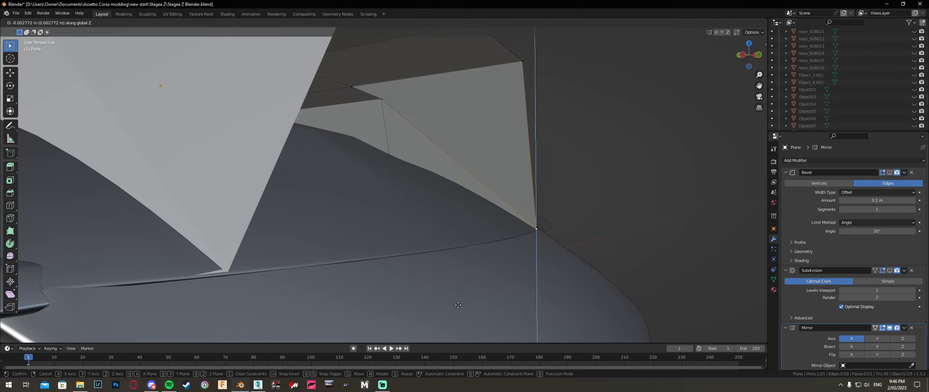
{"action": "left_click", "coordinate": [454, 306]}
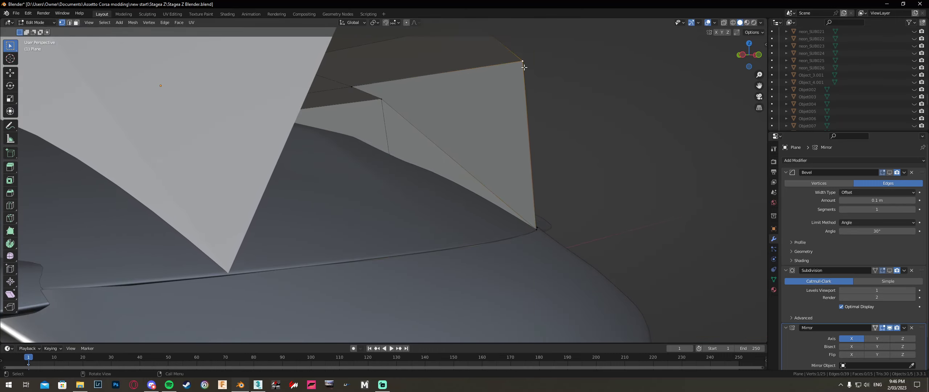
Lower the front-edge vertex between the corner and centre about 0.0028 m along Z, and clear the selection
{"action": "key", "text": "g"}
{"action": "key", "text": "z"}
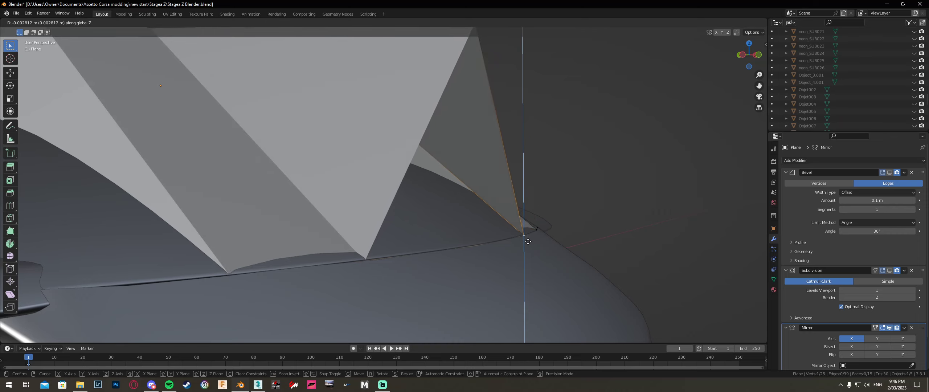
{"action": "left_click", "coordinate": [531, 241]}
{"action": "key", "text": "alt+a"}
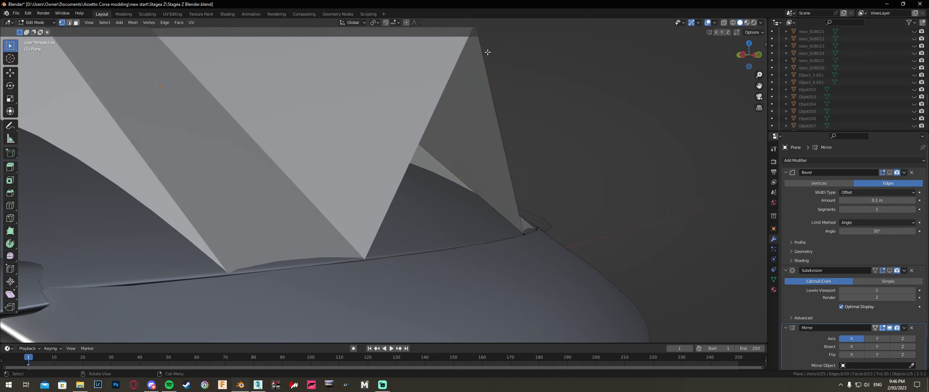
Lower the front edge's centre vertex along Z until it meets the hood's front edge
{"action": "scroll", "coordinate": [500, 106], "scroll_direction": "down", "scroll_amount": 2}
{"action": "scroll", "coordinate": [475, 80], "scroll_direction": "up", "scroll_amount": 3}
{"action": "key", "text": "g"}
{"action": "key", "text": "z"}
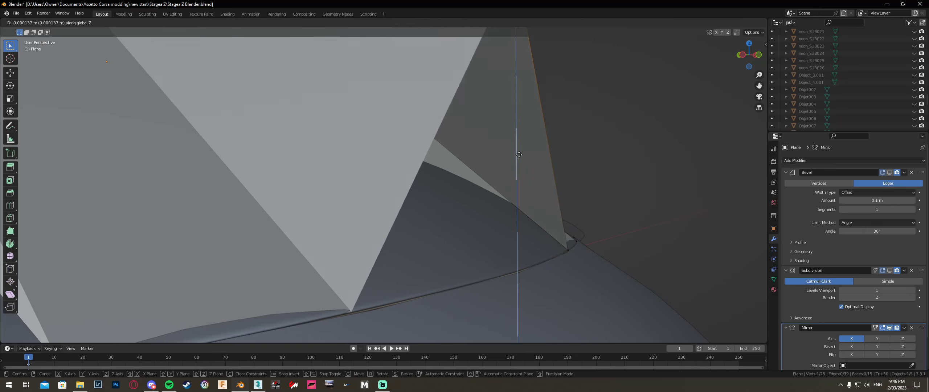
{"action": "left_click", "coordinate": [529, 300]}
{"action": "key", "text": "g"}
{"action": "key", "text": "z"}
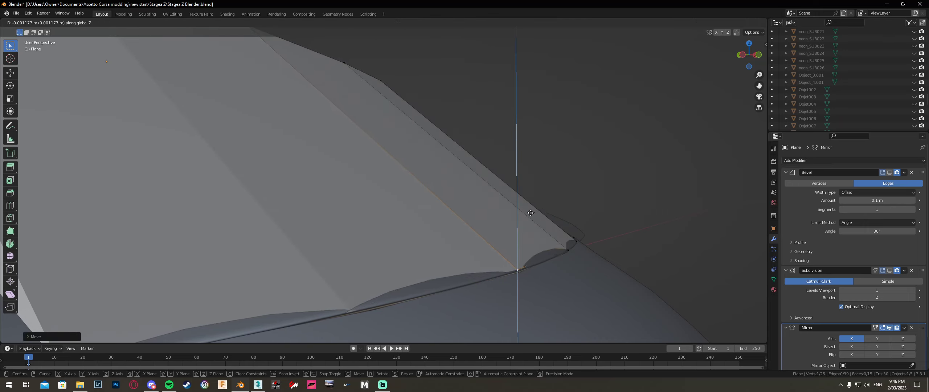
{"action": "left_click", "coordinate": [527, 213]}
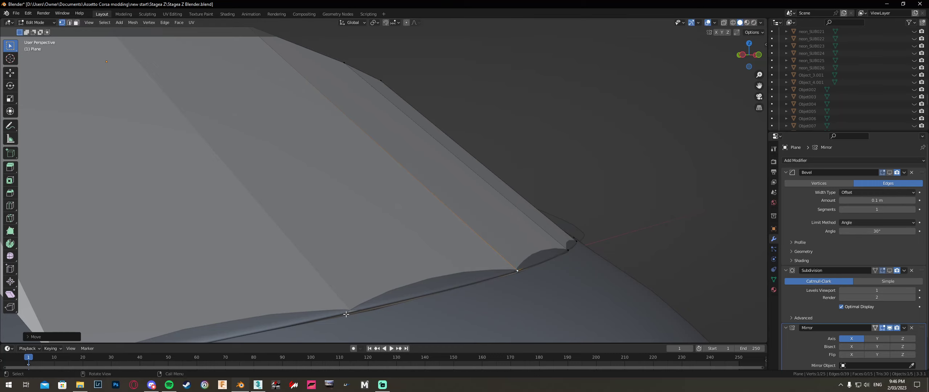
Select the raised vertices of the front crosswise cut and lower them together about 0.0016 m along Z
{"action": "scroll", "coordinate": [559, 246], "scroll_direction": "down", "scroll_amount": 4}
{"action": "middle_click_drag", "start_coordinate": [558, 246], "coordinate": [465, 236]}
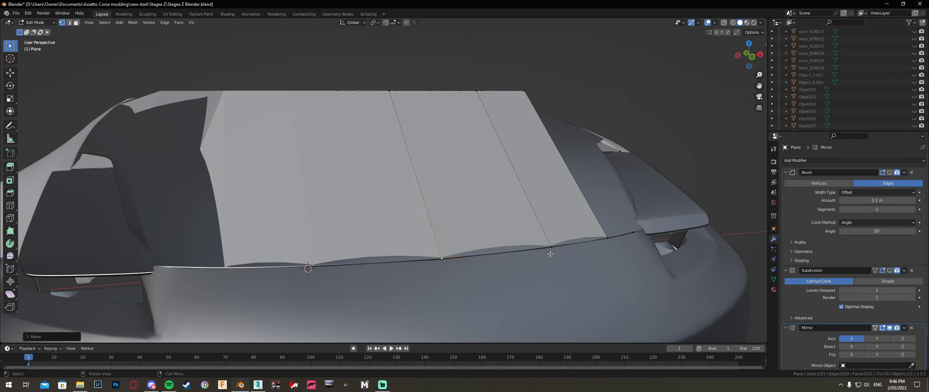
{"action": "middle_click_drag", "start_coordinate": [550, 254], "coordinate": [396, 102]}
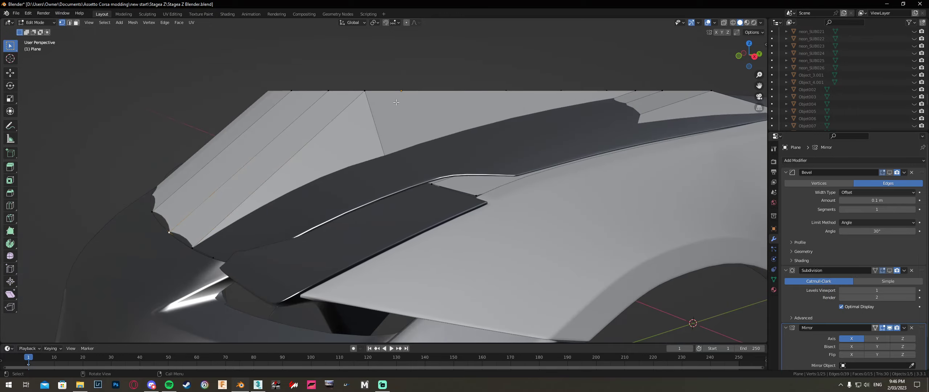
{"action": "left_click", "coordinate": [366, 91], "text": "shift"}
{"action": "middle_click_drag", "start_coordinate": [390, 79], "coordinate": [393, 95]}
{"action": "key", "text": "g"}
{"action": "key", "text": "z"}
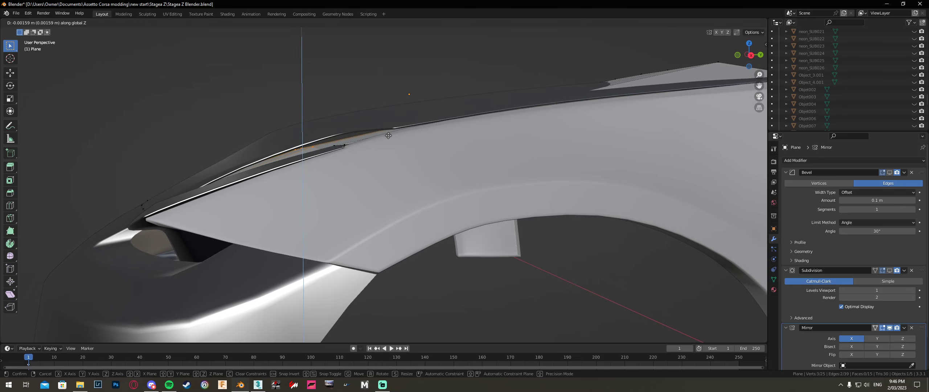
{"action": "left_click", "coordinate": [382, 137]}
Fine-tune the height of the front crosswise cut's vertices along Z against the hood surface
{"action": "scroll", "coordinate": [382, 136], "scroll_direction": "up", "scroll_amount": 3}
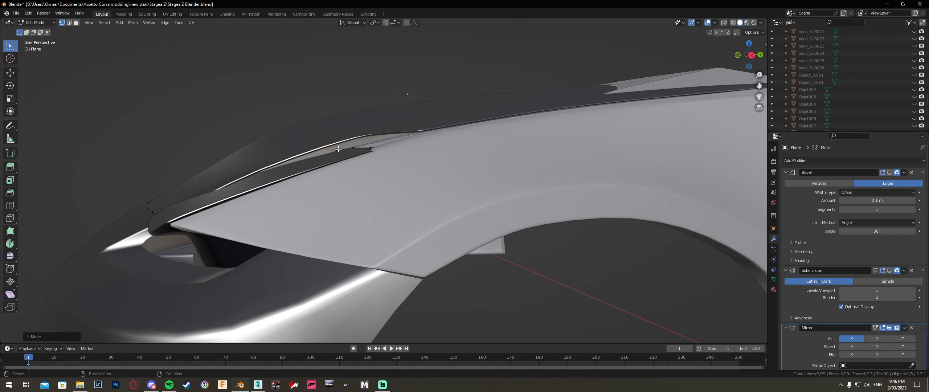
{"action": "scroll", "coordinate": [351, 129], "scroll_direction": "up", "scroll_amount": 1}
{"action": "key", "text": "g"}
{"action": "key", "text": "z"}
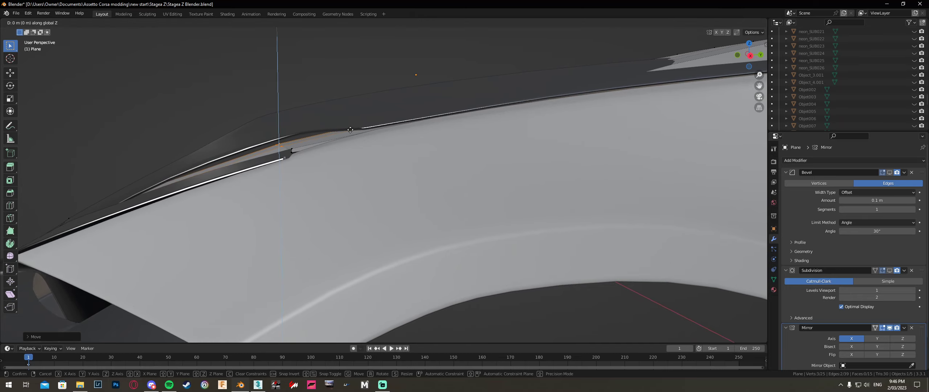
{"action": "left_click", "coordinate": [352, 132]}
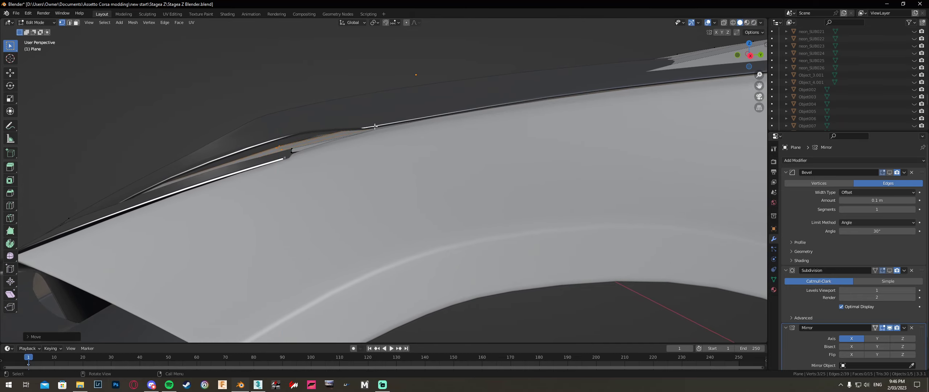
Lower a raised vertex of the rear crosswise cut about 0.00011 m along Z onto the hood surface
{"action": "scroll", "coordinate": [399, 123], "scroll_direction": "down", "scroll_amount": 3}
{"action": "key", "text": "alt+z"}
{"action": "middle_click_drag", "start_coordinate": [433, 114], "coordinate": [531, 132]}
{"action": "key", "text": "alt+z"}
{"action": "left_click", "coordinate": [569, 135]}
{"action": "key", "text": "g"}
{"action": "key", "text": "z"}
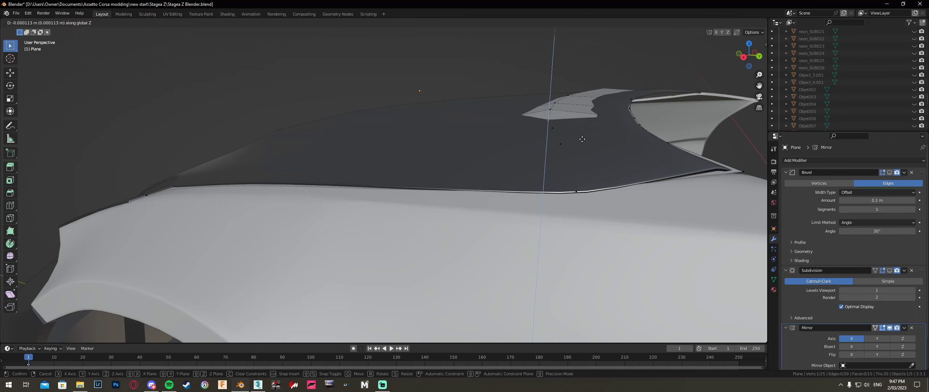
{"action": "left_click", "coordinate": [585, 139]}
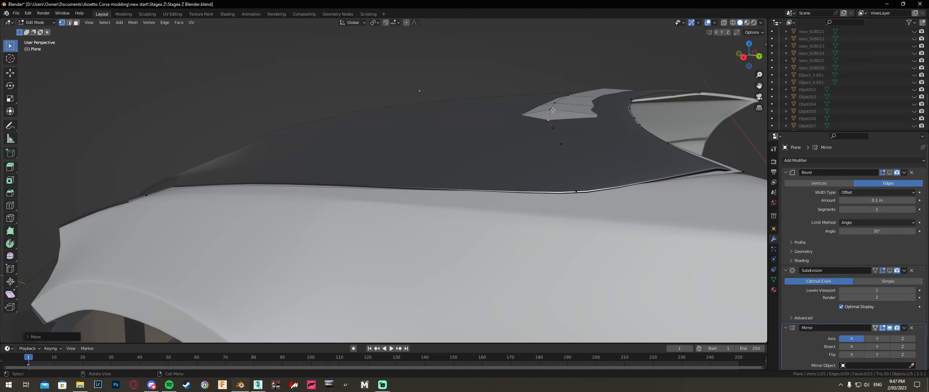
Lower the rear crosswise cut's remaining vertices near the centre line along Z, and leave mesh editing
{"action": "key", "text": "g"}
{"action": "key", "text": "z"}
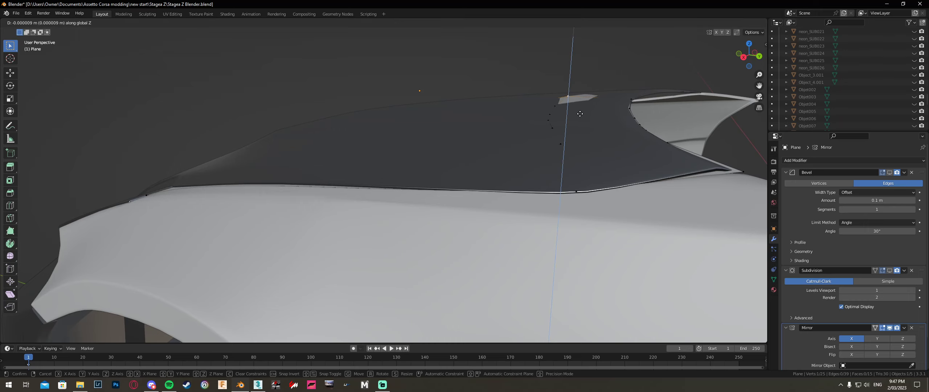
{"action": "left_click", "coordinate": [578, 114]}
{"action": "key", "text": "Tab"}
Hide the original hood object so only the new hood mesh covers the engine bay
{"action": "middle_click_drag", "start_coordinate": [563, 119], "coordinate": [458, 122]}
{"action": "left_click", "coordinate": [433, 141]}
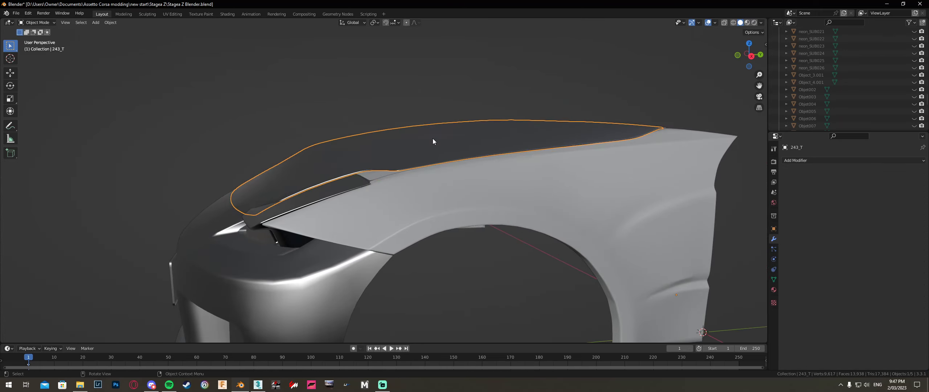
{"action": "key", "text": "h"}
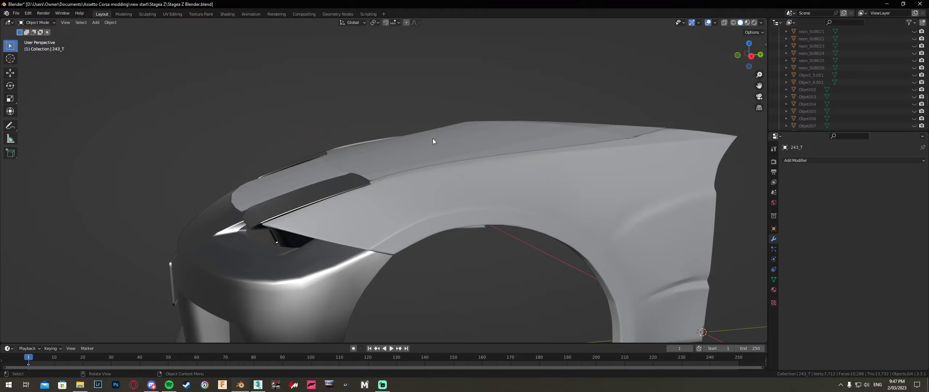
Select the new hood and examine its fit along the front edge and around the headlights
{"action": "left_click", "coordinate": [432, 142]}
{"action": "mouse_move", "coordinate": [433, 141]}
{"action": "middle_mouse_down"}
{"action": "mouse_move", "coordinate": [418, 168]}
{"action": "mouse_move", "coordinate": [475, 161]}
{"action": "mouse_move", "coordinate": [481, 151]}
{"action": "mouse_move", "coordinate": [436, 143]}
{"action": "middle_mouse_up"}
{"action": "scroll", "coordinate": [489, 147], "scroll_direction": "up", "scroll_amount": 5}
{"action": "middle_click_drag", "start_coordinate": [542, 151], "coordinate": [583, 167]}
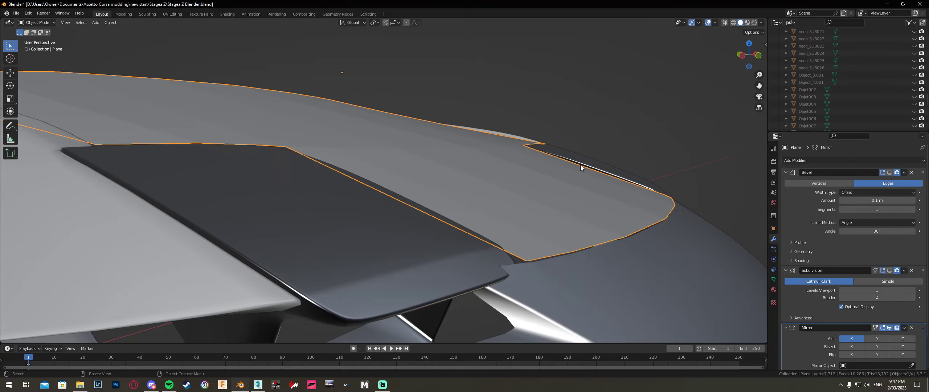
{"action": "middle_click_drag", "start_coordinate": [577, 169], "coordinate": [646, 154]}
{"action": "left_click", "coordinate": [594, 187]}
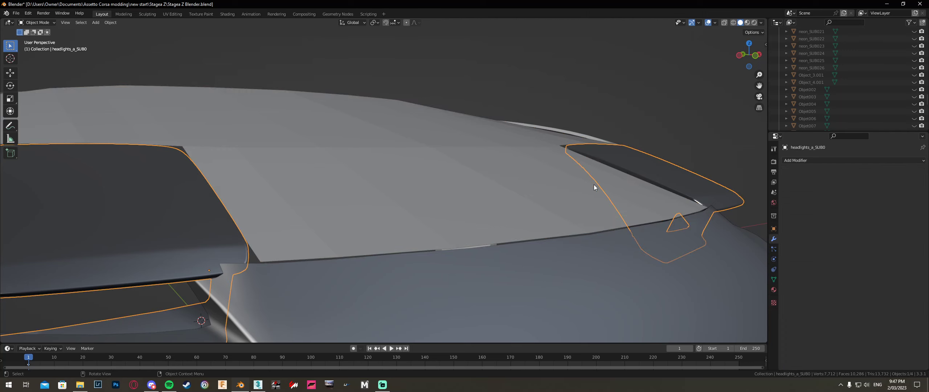
Add two evenly spaced crosswise loop cuts to the new hood in the section between the headlights
{"action": "left_click", "coordinate": [531, 188]}
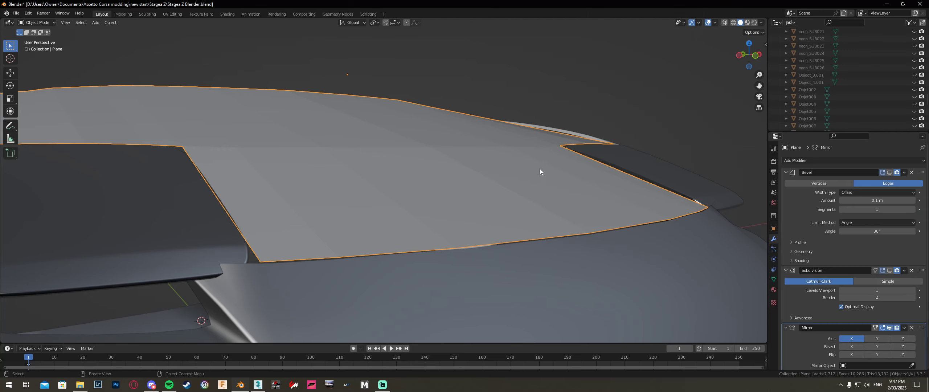
{"action": "key", "text": "Tab"}
{"action": "key", "text": "ctrl+r"}
{"action": "scroll", "coordinate": [601, 164], "scroll_direction": "up", "scroll_amount": 1}
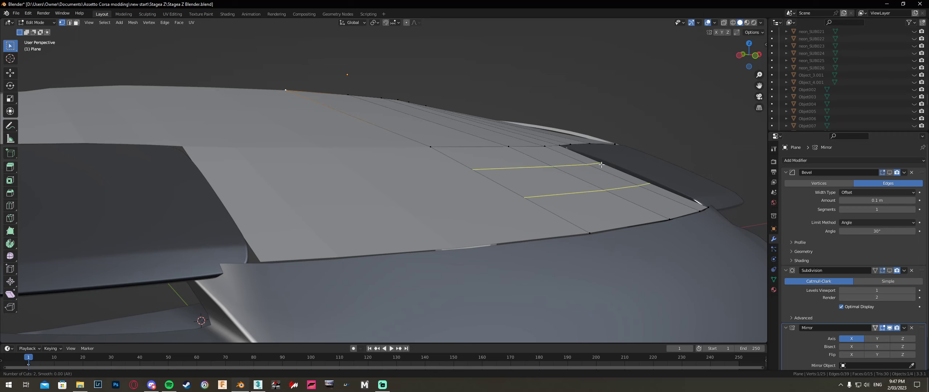
{"action": "left_click", "coordinate": [601, 164]}
{"action": "left_click", "coordinate": [601, 165]}
Raise the two new cuts slightly along Z and check the hood's curve between the headlights
{"action": "middle_click_drag", "start_coordinate": [601, 165], "coordinate": [659, 170]}
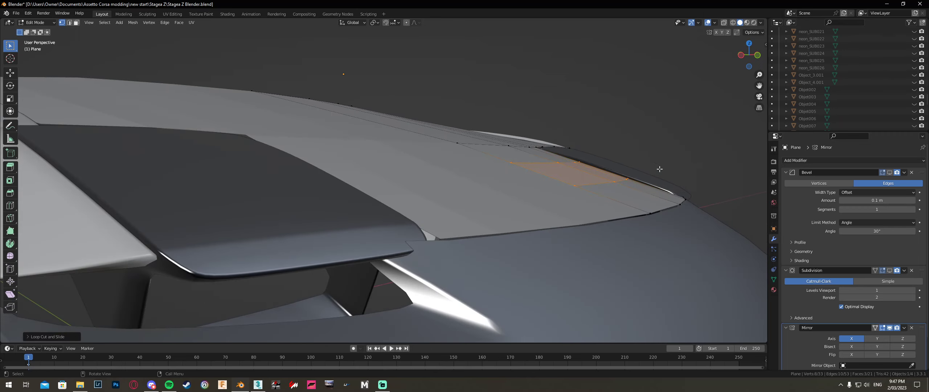
{"action": "key", "text": "g"}
{"action": "key", "text": "z"}
{"action": "right_click", "coordinate": [667, 166]}
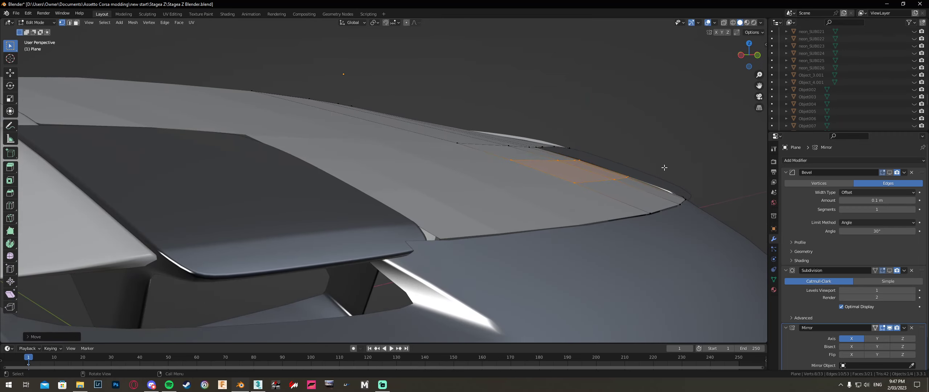
{"action": "key", "text": "Tab"}
{"action": "key", "text": "Tab"}
{"action": "middle_click_drag", "start_coordinate": [666, 159], "coordinate": [412, 157]}
{"action": "left_click", "coordinate": [297, 151]}
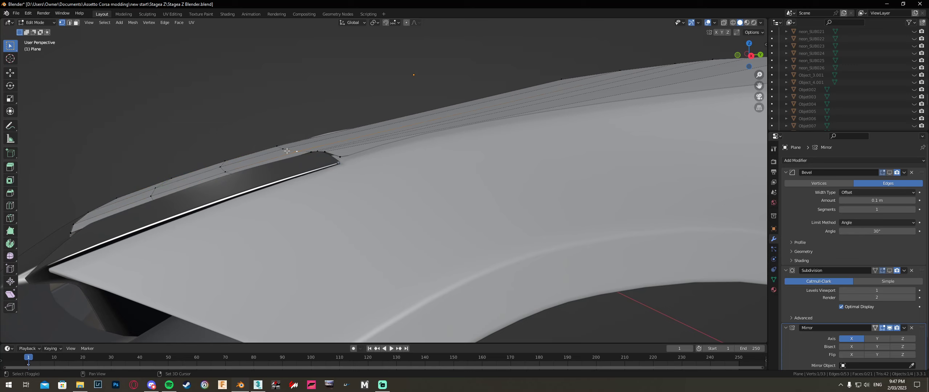
{"action": "key", "text": "g"}
{"action": "left_click", "coordinate": [320, 150]}
{"action": "key", "text": "ctrl+z"}
{"action": "key", "text": "g"}
{"action": "key", "text": "z"}
{"action": "left_click", "coordinate": [234, 176]}
{"action": "key", "text": "ctrl+z"}
Raise two vertices along the hood's headlight edge along Z, the front one by about 0.000027 m
{"action": "key", "text": "g"}
{"action": "key", "text": "z"}
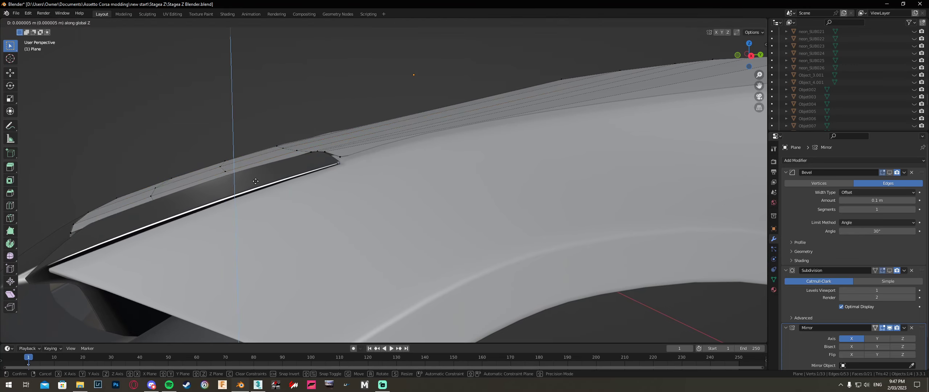
{"action": "left_click", "coordinate": [257, 180]}
{"action": "left_click", "coordinate": [159, 201]}
{"action": "key", "text": "g"}
{"action": "key", "text": "z"}
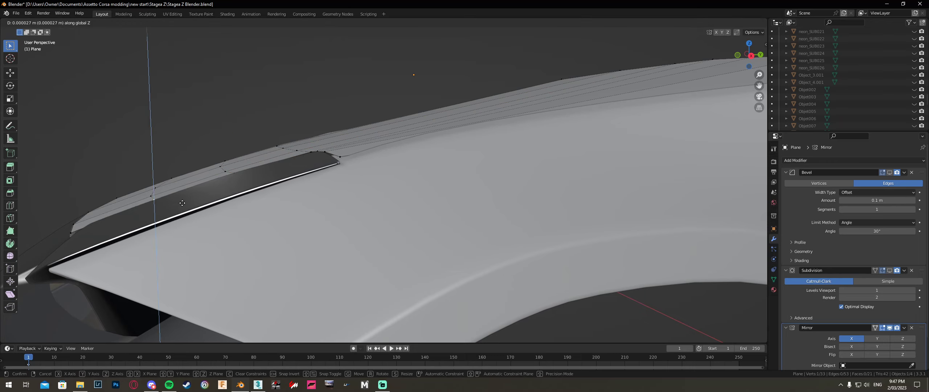
{"action": "left_click", "coordinate": [179, 204]}
Add a crosswise loop cut close behind the hood's front edge and adjust its height along Z
{"action": "middle_click_drag", "start_coordinate": [152, 209], "coordinate": [381, 152]}
{"action": "key", "text": "ctrl+r"}
{"action": "left_click", "coordinate": [394, 157]}
{"action": "left_click", "coordinate": [378, 162]}
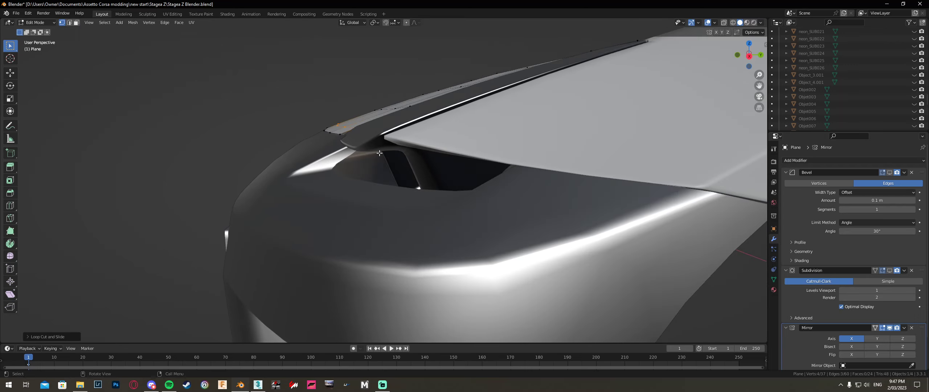
{"action": "key", "text": "g"}
{"action": "key", "text": "z"}
{"action": "left_click", "coordinate": [380, 152]}
Select the hood's front edge loop, adjust its height along Z, and check it against the bumper
{"action": "left_click", "coordinate": [338, 136], "text": "alt"}
{"action": "key", "text": "g"}
{"action": "key", "text": "z"}
{"action": "left_click", "coordinate": [375, 154]}
{"action": "middle_click_drag", "start_coordinate": [375, 155], "coordinate": [372, 156]}
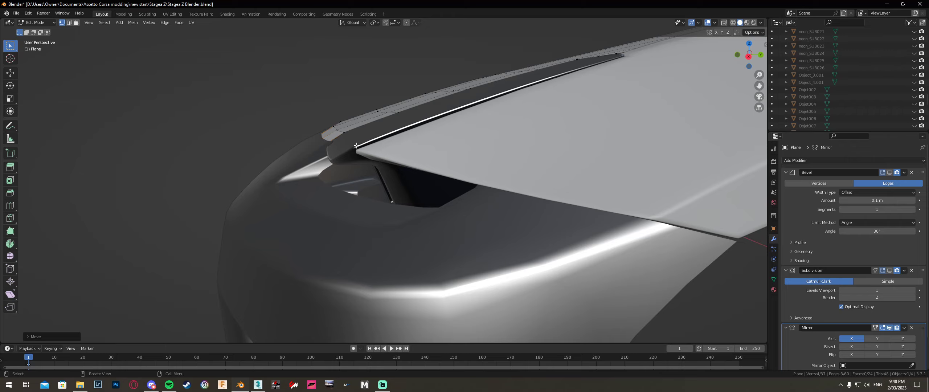
{"action": "middle_click_drag", "start_coordinate": [356, 145], "coordinate": [544, 114]}
{"action": "key", "text": "alt+z"}
{"action": "key", "text": "alt+z"}
{"action": "key", "text": "Tab"}
{"action": "key", "text": "Tab"}
Fine-tune the front edge loop's height with repeated moves along Z to meet the bumper surface
{"action": "key", "text": "g"}
{"action": "key", "text": "z"}
{"action": "left_click", "coordinate": [378, 148]}
{"action": "key", "text": "g"}
{"action": "key", "text": "z"}
{"action": "left_click", "coordinate": [529, 143]}
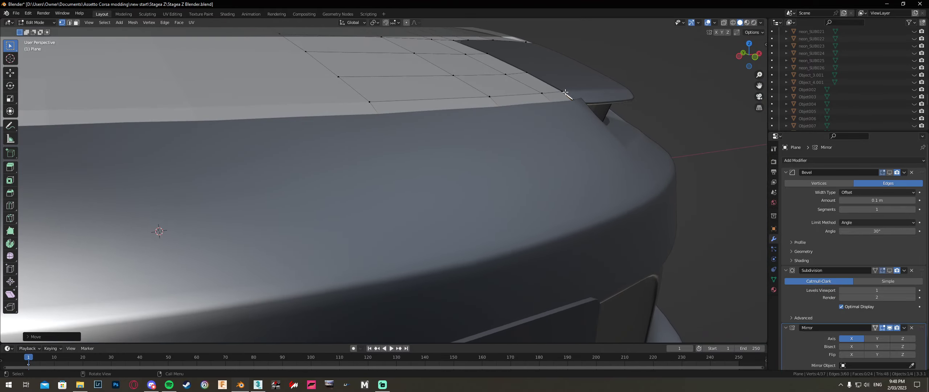
{"action": "key", "text": "g"}
{"action": "key", "text": "z"}
{"action": "left_click", "coordinate": [585, 102]}
{"action": "key", "text": "g"}
{"action": "key", "text": "z"}
{"action": "left_click", "coordinate": [598, 105]}
{"action": "middle_click_drag", "start_coordinate": [599, 105], "coordinate": [538, 100]}
{"action": "key", "text": "g"}
{"action": "key", "text": "z"}
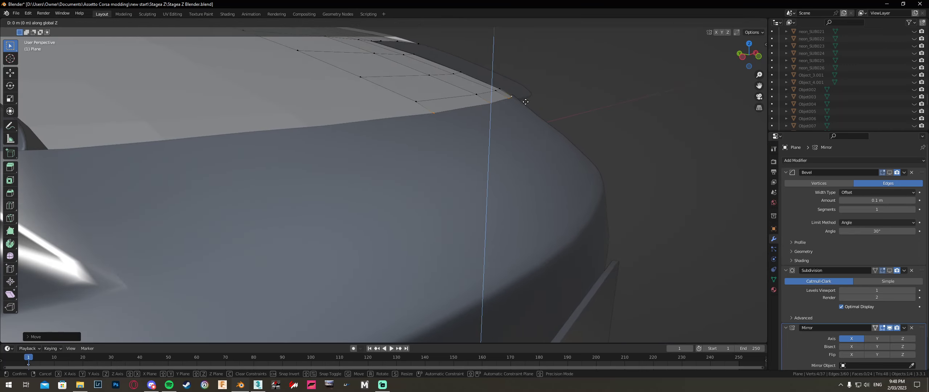
{"action": "left_click", "coordinate": [524, 102]}
Raise the outermost vertex of the foremost cut about 0.000015 m along Z, and shift that whole cut along Z
{"action": "left_click", "coordinate": [501, 88]}
{"action": "key", "text": "g"}
{"action": "key", "text": "z"}
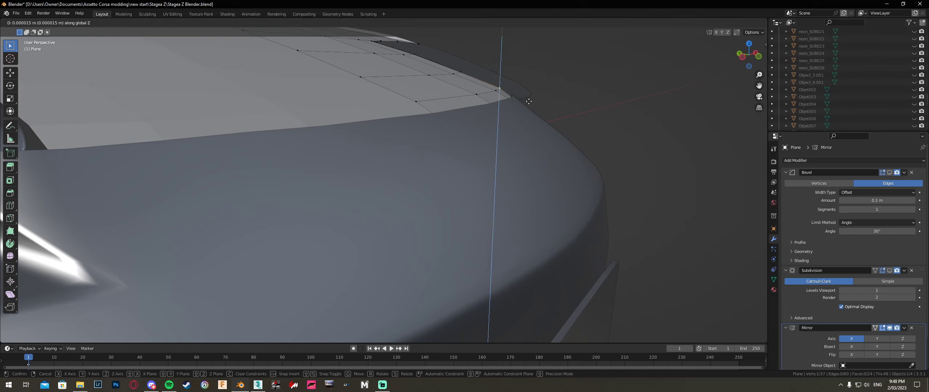
{"action": "left_click", "coordinate": [527, 102]}
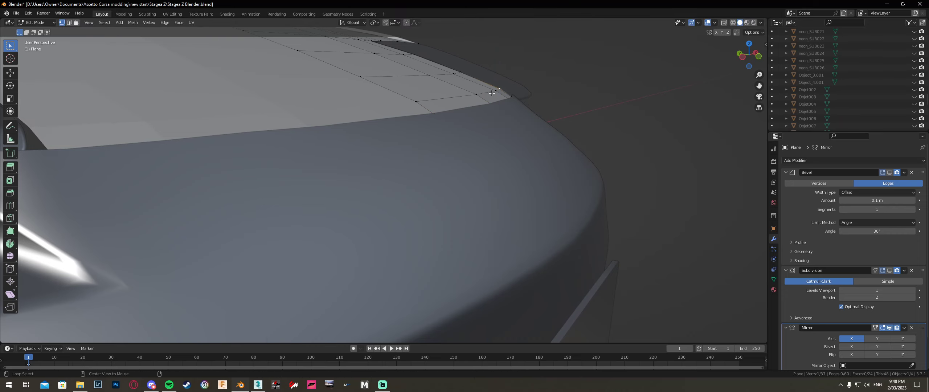
{"action": "key", "text": "g"}
{"action": "key", "text": "z"}
{"action": "left_click", "coordinate": [531, 101]}
{"action": "middle_click_drag", "start_coordinate": [532, 100], "coordinate": [472, 92]}
{"action": "middle_click_drag", "start_coordinate": [625, 84], "coordinate": [612, 115]}
{"action": "scroll", "coordinate": [612, 115], "scroll_direction": "down", "scroll_amount": 1}
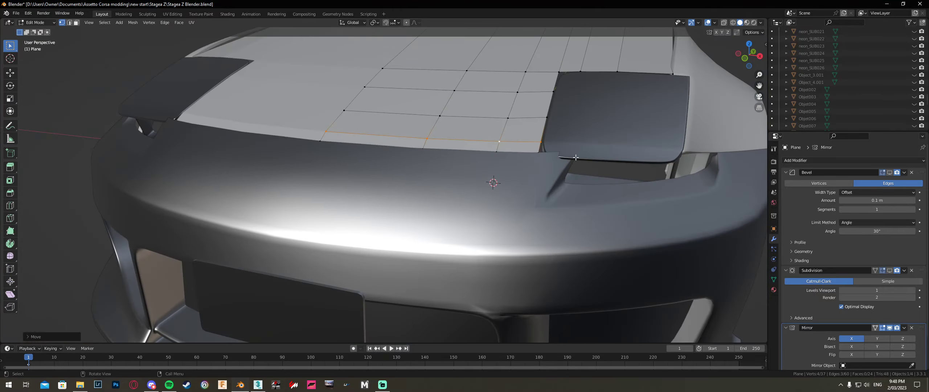
Move the hood's front corner vertex beside the headlight along X and Z, and check the corner outside mesh editing
{"action": "key", "text": "alt+z"}
{"action": "left_click", "coordinate": [536, 159]}
{"action": "key", "text": "alt+z"}
{"action": "middle_click_drag", "start_coordinate": [572, 159], "coordinate": [497, 176]}
{"action": "key", "text": "g"}
{"action": "key", "text": "x"}
{"action": "left_click", "coordinate": [583, 176]}
{"action": "key", "text": "g"}
{"action": "key", "text": "y"}
{"action": "key", "text": "z"}
{"action": "left_click", "coordinate": [476, 175]}
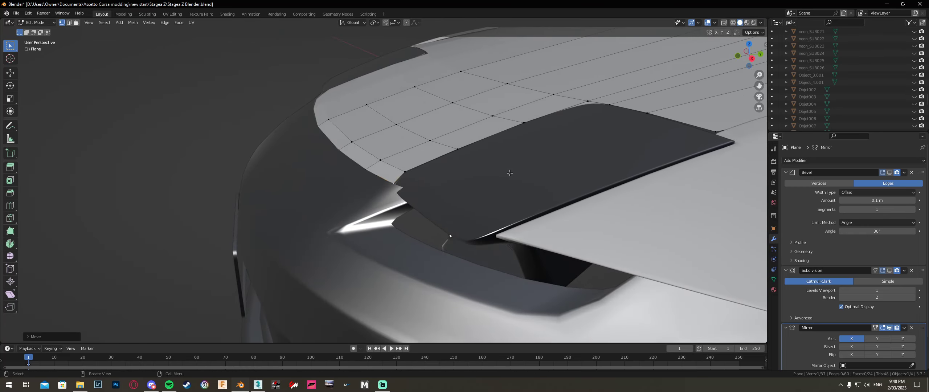
{"action": "key", "text": "Tab"}
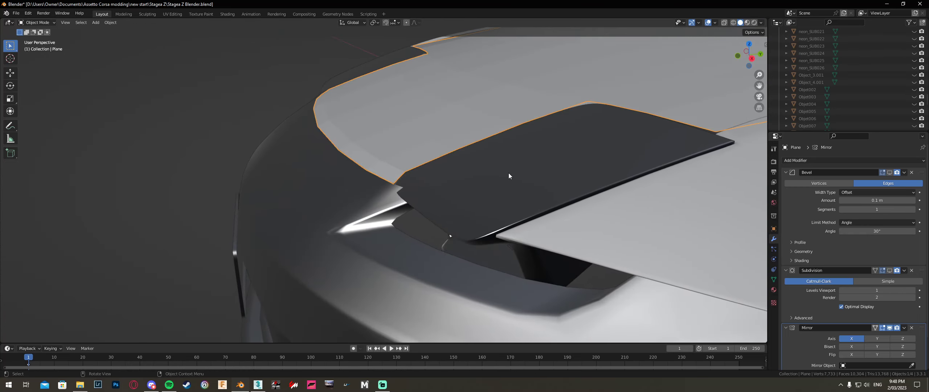
{"action": "mouse_move", "coordinate": [508, 173]}
{"action": "middle_mouse_down"}
{"action": "mouse_move", "coordinate": [491, 156]}
{"action": "mouse_move", "coordinate": [538, 182]}
{"action": "mouse_move", "coordinate": [480, 173]}
{"action": "mouse_move", "coordinate": [488, 161]}
{"action": "mouse_move", "coordinate": [518, 175]}
{"action": "middle_mouse_up"}
Add a crosswise loop cut across the hood, slide it forward toward the headlights, and adjust its height along Z
{"action": "key", "text": "Tab"}
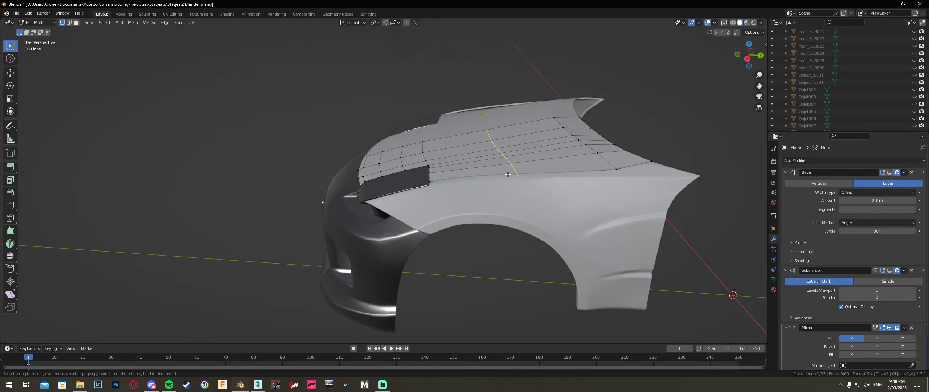
{"action": "left_click", "coordinate": [508, 174]}
{"action": "left_click", "coordinate": [451, 178]}
{"action": "key", "text": "g"}
{"action": "key", "text": "z"}
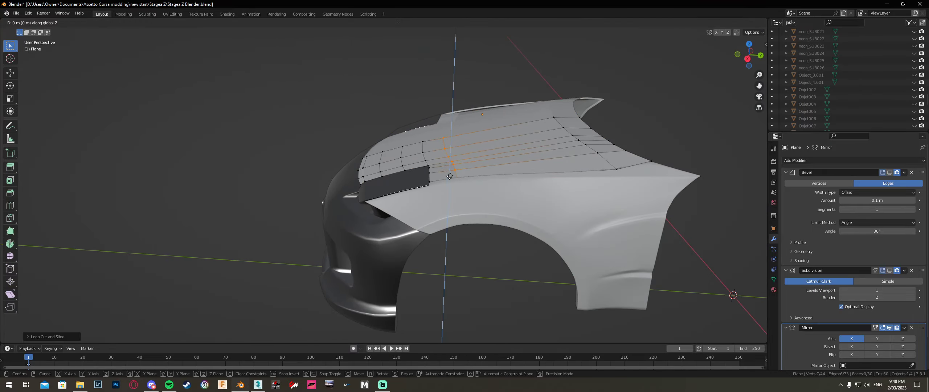
{"action": "left_click", "coordinate": [480, 174]}
{"action": "key", "text": "g"}
{"action": "key", "text": "z"}
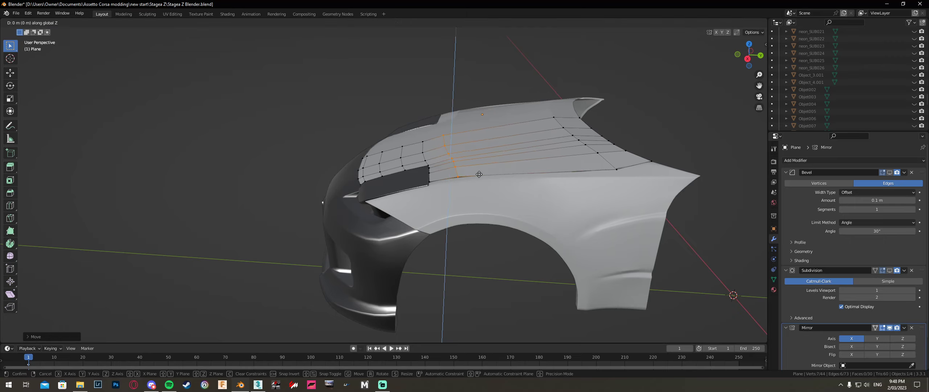
{"action": "left_click", "coordinate": [482, 174]}
Add a second crosswise loop cut between that cut and the rear cuts, and adjust its height along Z
{"action": "middle_click_drag", "start_coordinate": [482, 174], "coordinate": [544, 232]}
{"action": "middle_click_drag", "start_coordinate": [544, 232], "coordinate": [361, 193]}
{"action": "left_click", "coordinate": [384, 192]}
{"action": "key", "text": "g"}
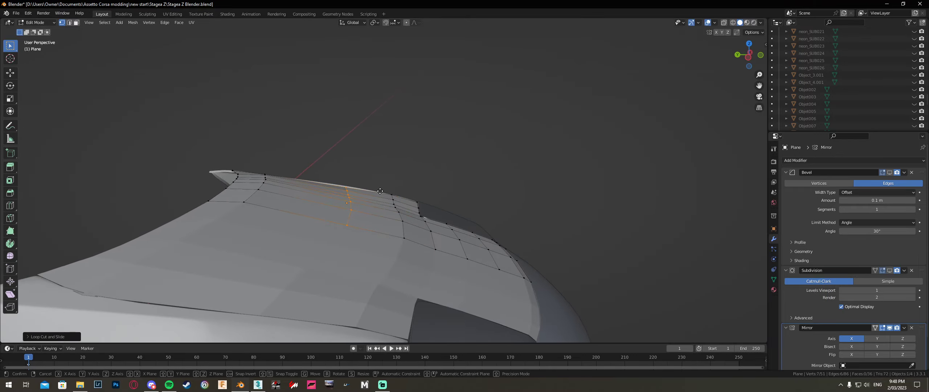
{"action": "key", "text": "z"}
{"action": "left_click", "coordinate": [384, 190]}
Add a third crosswise loop cut just ahead of the rear cuts and adjust its height along Z
{"action": "middle_click_drag", "start_coordinate": [376, 196], "coordinate": [524, 134]}
{"action": "key", "text": "ctrl+r"}
{"action": "left_click", "coordinate": [524, 134]}
{"action": "left_click", "coordinate": [524, 134]}
{"action": "key", "text": "g"}
{"action": "key", "text": "z"}
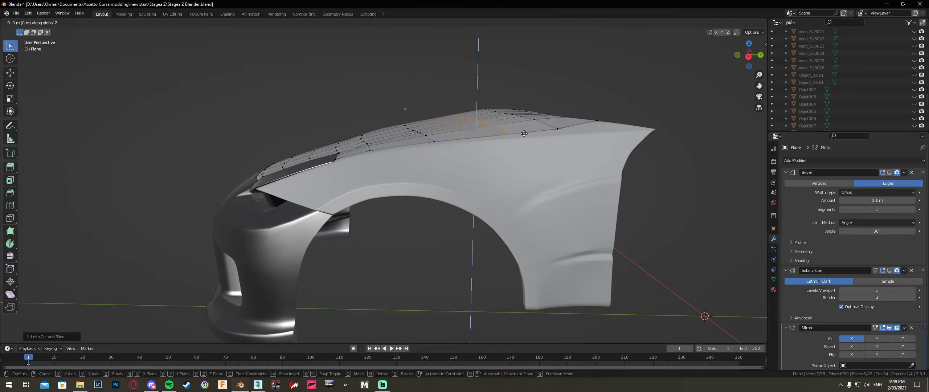
{"action": "left_click", "coordinate": [522, 133]}
In top view, move the middle new cut's outer vertex about 0.00008 m along X to the fender edge
{"action": "middle_click_drag", "start_coordinate": [523, 133], "coordinate": [488, 208]}
{"action": "left_click", "coordinate": [347, 243]}
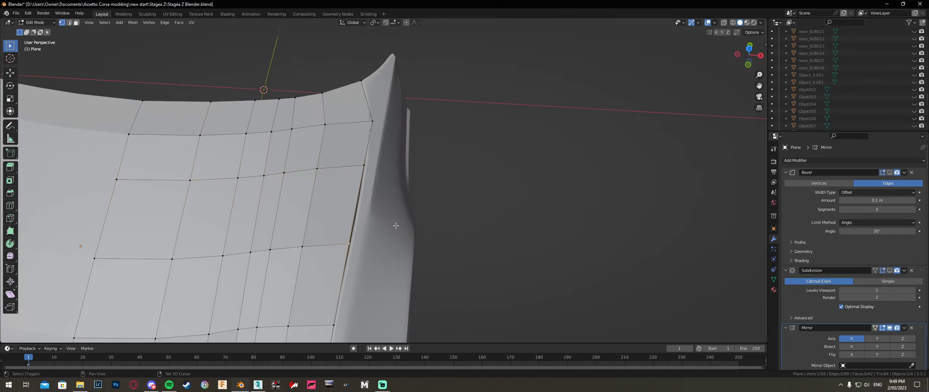
{"action": "middle_click_drag", "start_coordinate": [394, 224], "coordinate": [501, 200], "text": "shift"}
{"action": "left_click", "coordinate": [749, 48]}
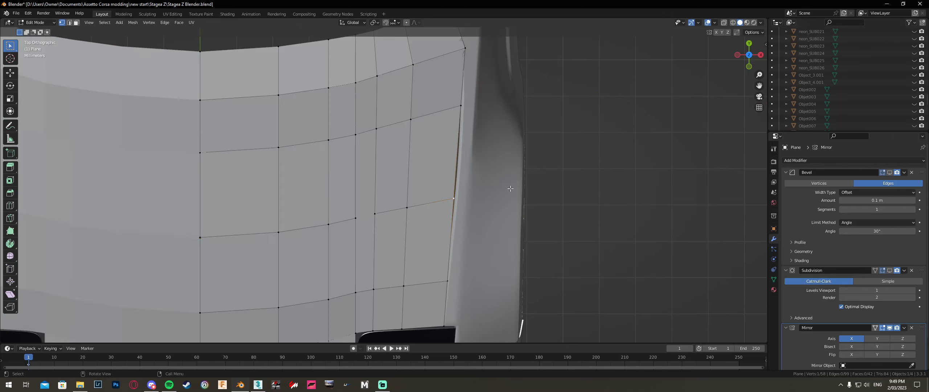
{"action": "scroll", "coordinate": [603, 233], "scroll_direction": "up", "scroll_amount": 5}
{"action": "middle_click_drag", "start_coordinate": [603, 234], "coordinate": [483, 159], "text": "shift"}
{"action": "key", "text": "g"}
{"action": "key", "text": "x"}
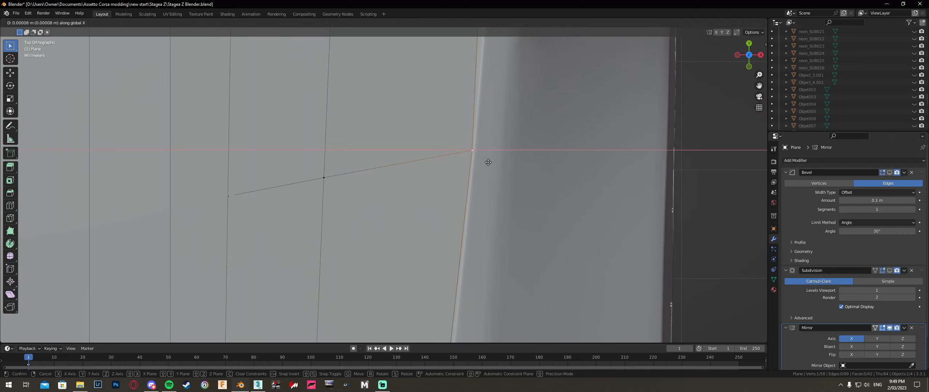
{"action": "left_click", "coordinate": [488, 162]}
Move the outer vertex of the cut nearest the headlights along X to meet the fender edge
{"action": "middle_click_drag", "start_coordinate": [480, 254], "coordinate": [456, 126], "text": "shift"}
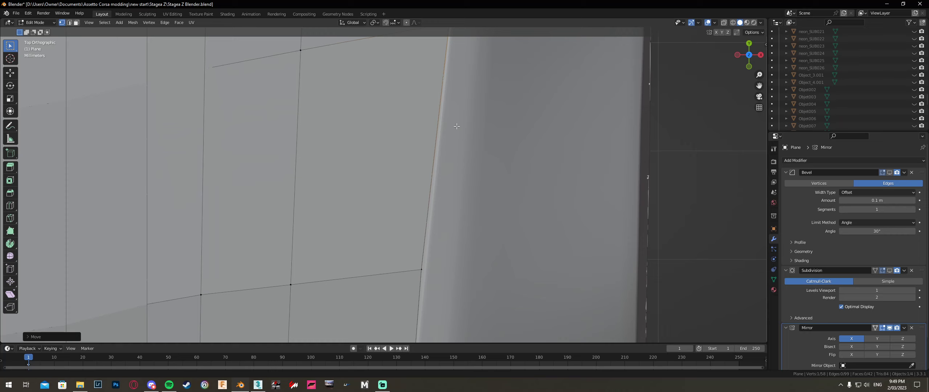
{"action": "key", "text": "g"}
{"action": "key", "text": "x"}
{"action": "left_click", "coordinate": [431, 266]}
{"action": "scroll", "coordinate": [431, 267], "scroll_direction": "down", "scroll_amount": 2}
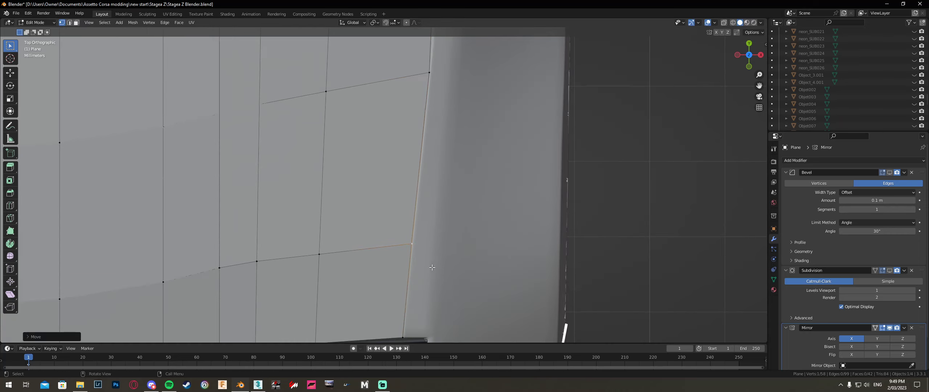
Move the outer vertex of the rearmost new cut about 0.000058 m along X to the fender edge
{"action": "middle_click_drag", "start_coordinate": [447, 135], "coordinate": [424, 341], "text": "shift"}
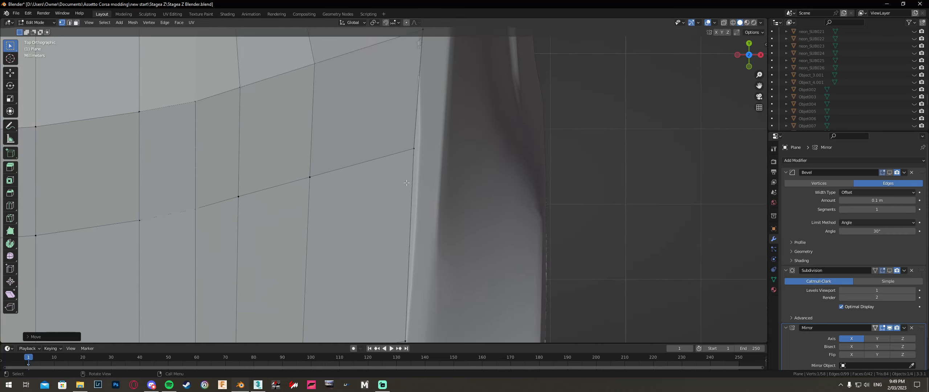
{"action": "left_click", "coordinate": [416, 155]}
{"action": "key", "text": "g"}
{"action": "key", "text": "x"}
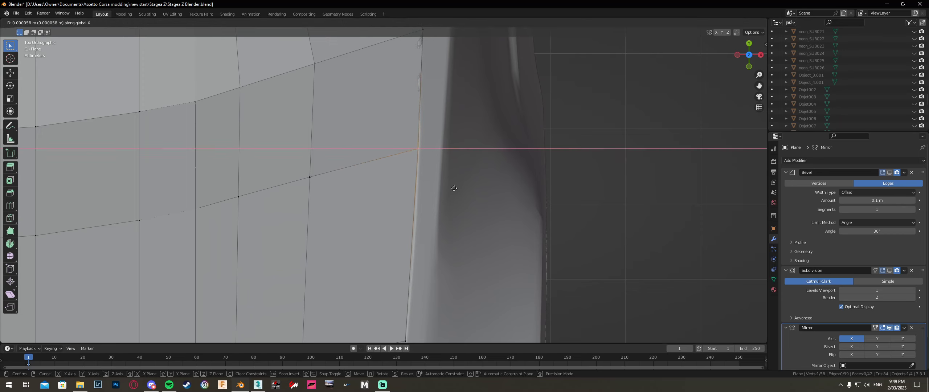
{"action": "left_click", "coordinate": [454, 189]}
Shift the older rear cut's outer vertex about -0.000092 m along X and -0.00017 m along Y, and refine its X position
{"action": "middle_click_drag", "start_coordinate": [459, 136], "coordinate": [452, 215], "text": "shift"}
{"action": "left_click", "coordinate": [417, 106]}
{"action": "key", "text": "g"}
{"action": "key", "text": "x"}
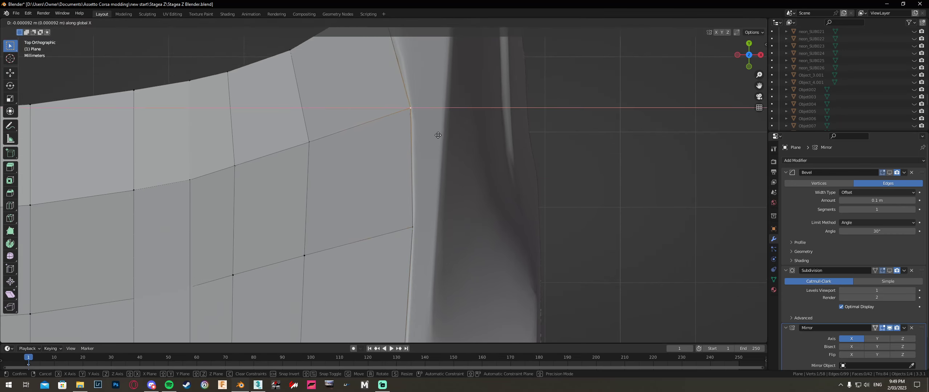
{"action": "left_click", "coordinate": [438, 135]}
{"action": "key", "text": "g"}
{"action": "key", "text": "y"}
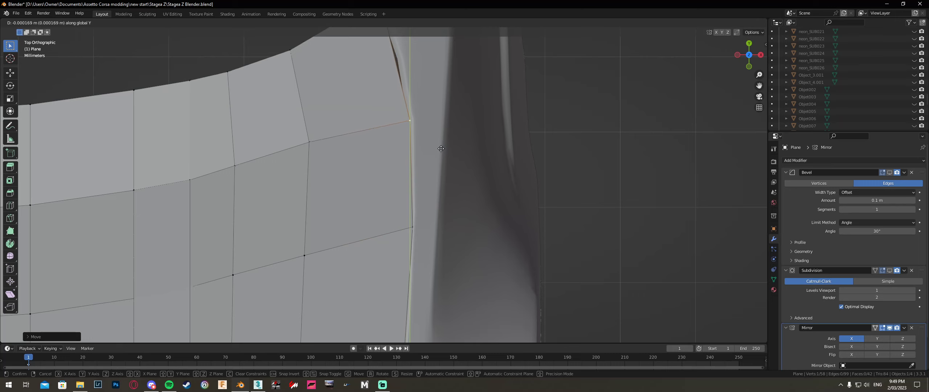
{"action": "left_click", "coordinate": [443, 149]}
{"action": "key", "text": "g"}
{"action": "key", "text": "x"}
{"action": "left_click", "coordinate": [445, 150]}
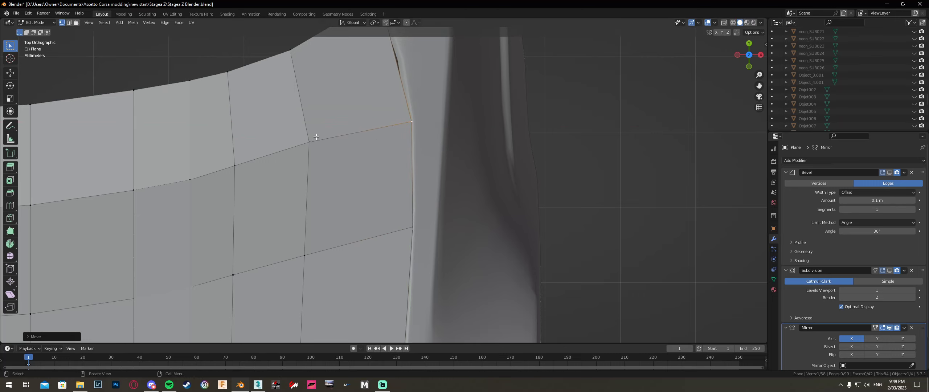
Move the rear cut's next three inboard vertices along Y to smooth the line of the cut
{"action": "left_click", "coordinate": [316, 138]}
{"action": "key", "text": "g"}
{"action": "key", "text": "y"}
{"action": "left_click", "coordinate": [318, 147]}
{"action": "left_click", "coordinate": [241, 172]}
{"action": "key", "text": "g"}
{"action": "key", "text": "y"}
{"action": "left_click", "coordinate": [215, 157]}
{"action": "left_click", "coordinate": [181, 172]}
{"action": "key", "text": "g"}
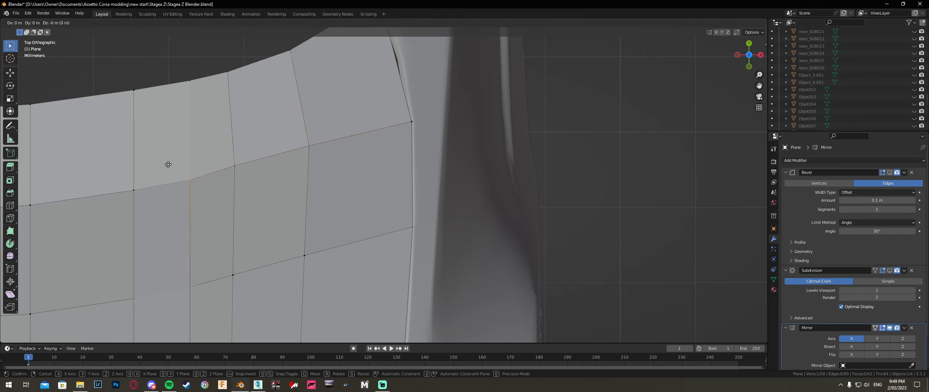
{"action": "key", "text": "y"}
{"action": "left_click", "coordinate": [168, 162]}
Move the out-of-line inner vertex of the rearmost new cut about 0.000014 m along Y
{"action": "left_click_drag", "start_coordinate": [166, 260], "coordinate": [168, 259]}
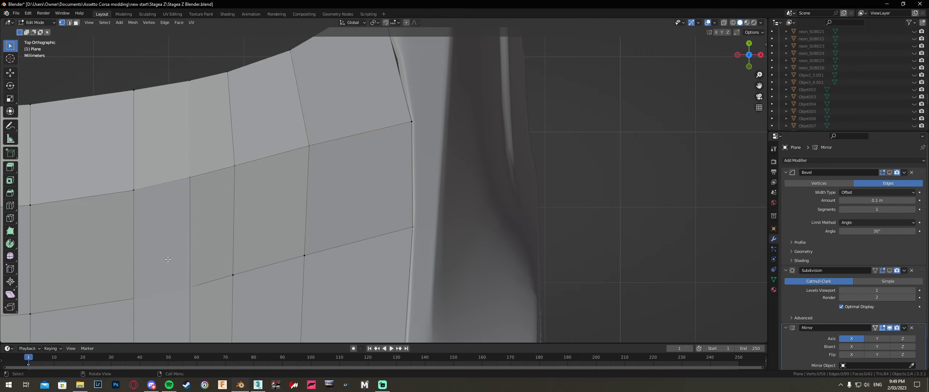
{"action": "left_click_drag", "start_coordinate": [196, 299], "coordinate": [176, 272]}
{"action": "key", "text": "g"}
{"action": "key", "text": "y"}
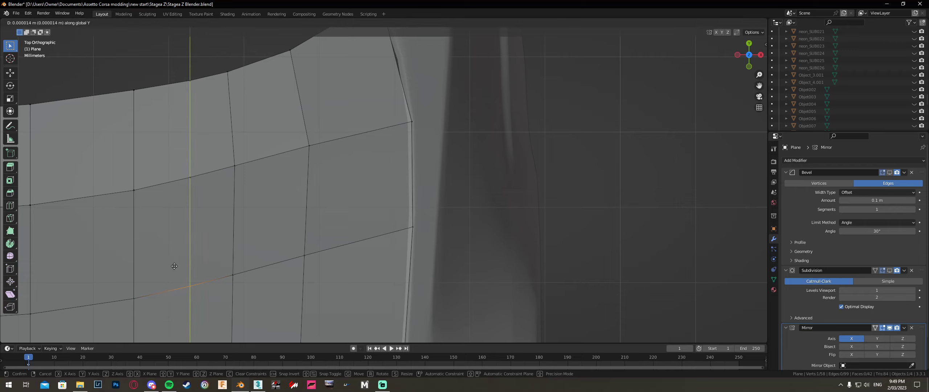
{"action": "left_click", "coordinate": [175, 267]}
Adjust the heights of the rear cut's outermost vertex and its next inboard neighbour along Z to follow the fender
{"action": "middle_click_drag", "start_coordinate": [310, 240], "coordinate": [388, 162]}
{"action": "left_click", "coordinate": [452, 220]}
{"action": "mouse_move", "coordinate": [465, 210]}
{"action": "middle_mouse_down"}
{"action": "mouse_move", "coordinate": [476, 212]}
{"action": "mouse_move", "coordinate": [461, 216]}
{"action": "middle_mouse_up"}
{"action": "key", "text": "g"}
{"action": "key", "text": "z"}
{"action": "left_click", "coordinate": [474, 214]}
{"action": "left_click", "coordinate": [404, 211]}
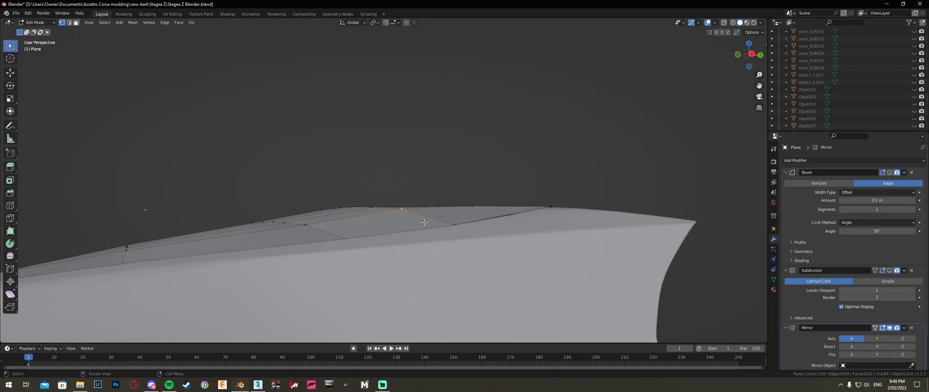
{"action": "key", "text": "g"}
{"action": "key", "text": "z"}
{"action": "left_click", "coordinate": [417, 227]}
Move the remaining inboard vertices near the hood's crown along Z to even out the rear profile
{"action": "left_click", "coordinate": [375, 209]}
{"action": "key", "text": "g"}
{"action": "key", "text": "z"}
{"action": "left_click", "coordinate": [395, 217]}
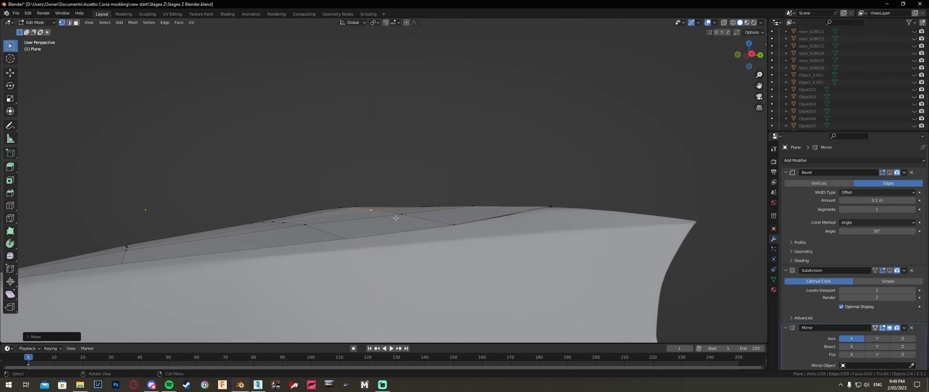
{"action": "key", "text": "g"}
{"action": "key", "text": "z"}
{"action": "left_click", "coordinate": [358, 208]}
{"action": "mouse_move", "coordinate": [357, 207]}
{"action": "middle_mouse_down"}
{"action": "mouse_move", "coordinate": [373, 217]}
{"action": "mouse_move", "coordinate": [361, 217]}
{"action": "middle_mouse_up"}
{"action": "key", "text": "g"}
{"action": "key", "text": "z"}
{"action": "left_click", "coordinate": [385, 213]}
Add a loop cut across the hood between the rearmost cut and the rear edge
{"action": "key", "text": "Tab"}
{"action": "key", "text": "Tab"}
{"action": "left_click", "coordinate": [515, 220], "text": "alt"}
{"action": "key", "text": "g"}
{"action": "key", "text": "g"}
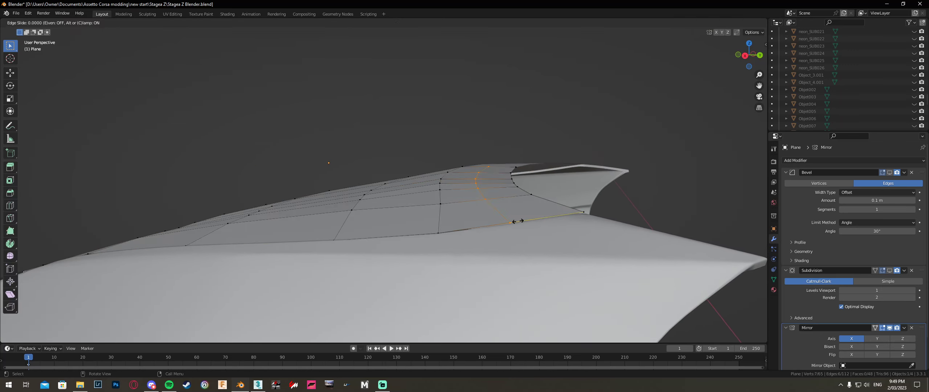
{"action": "left_click", "coordinate": [568, 223]}
Move the new rear loop along Z to shape the hood's rear curve and view it in Object Mode
{"action": "middle_click_drag", "start_coordinate": [569, 223], "coordinate": [569, 216]}
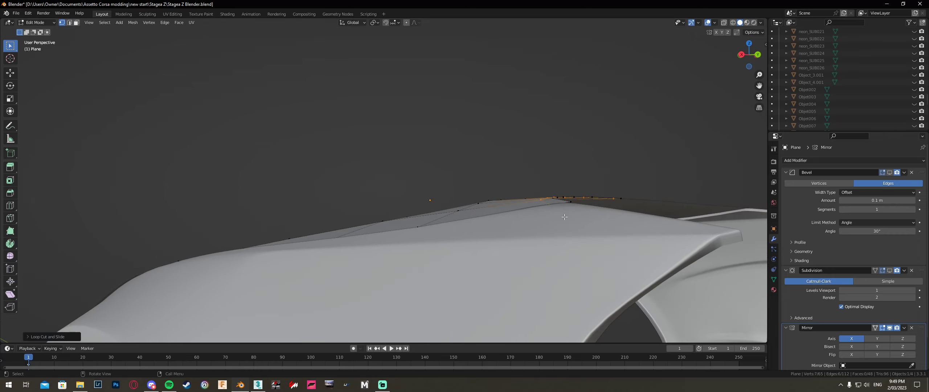
{"action": "key", "text": "g"}
{"action": "key", "text": "z"}
{"action": "left_click", "coordinate": [572, 216]}
{"action": "key", "text": "Tab"}
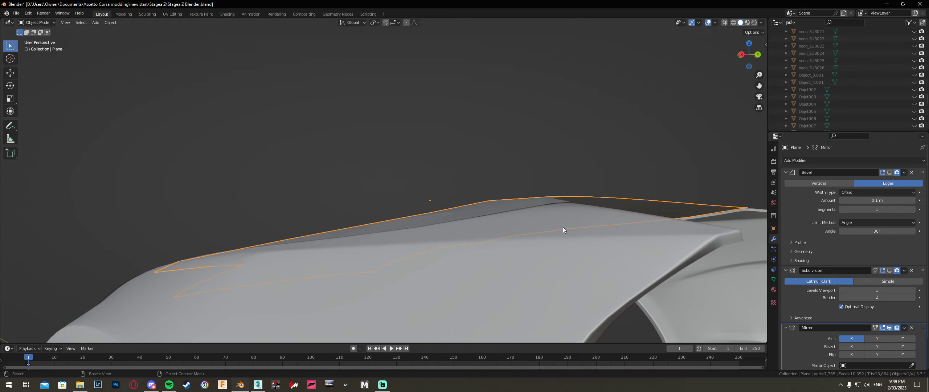
Move the mid-hood vertex on the fender edge along Z and refine its height to match the fender
{"action": "key", "text": "Tab"}
{"action": "middle_click_drag", "start_coordinate": [433, 228], "coordinate": [466, 228]}
{"action": "left_click", "coordinate": [336, 239]}
{"action": "key", "text": "g"}
{"action": "key", "text": "z"}
{"action": "left_click", "coordinate": [386, 244]}
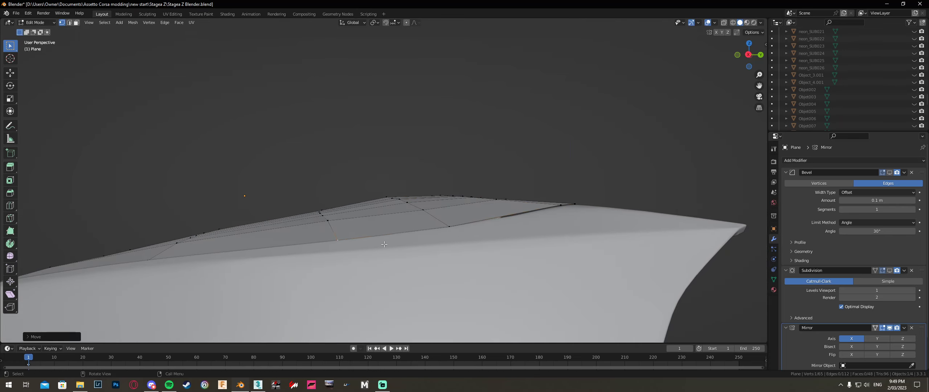
{"action": "middle_click_drag", "start_coordinate": [386, 243], "coordinate": [452, 251]}
{"action": "key", "text": "g"}
{"action": "key", "text": "z"}
{"action": "left_click", "coordinate": [326, 233]}
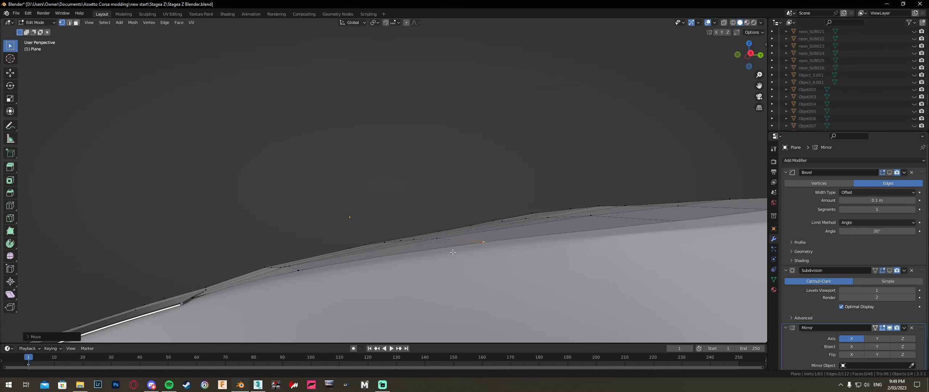
Move the fender-edge vertex nearer the headlight along Z onto the fender line
{"action": "left_click", "coordinate": [298, 270]}
{"action": "key", "text": "g"}
{"action": "key", "text": "z"}
{"action": "left_click", "coordinate": [341, 271]}
Edit the fender mesh and move its front corner vertices beside the headlight along Z to meet the hood
{"action": "left_click", "coordinate": [193, 297]}
{"action": "key", "text": "Tab"}
{"action": "left_click", "coordinate": [208, 308]}
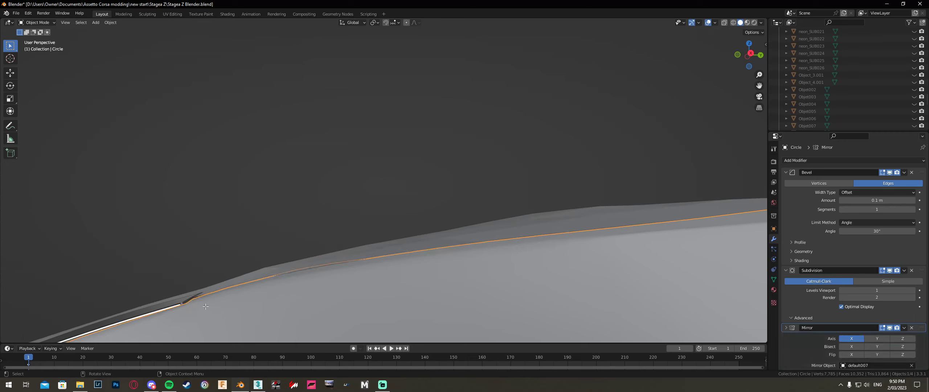
{"action": "key", "text": "Tab"}
{"action": "key", "text": "alt+z"}
{"action": "left_click_drag", "start_coordinate": [201, 313], "coordinate": [148, 285]}
{"action": "key", "text": "alt+z"}
{"action": "key", "text": "g"}
{"action": "key", "text": "z"}
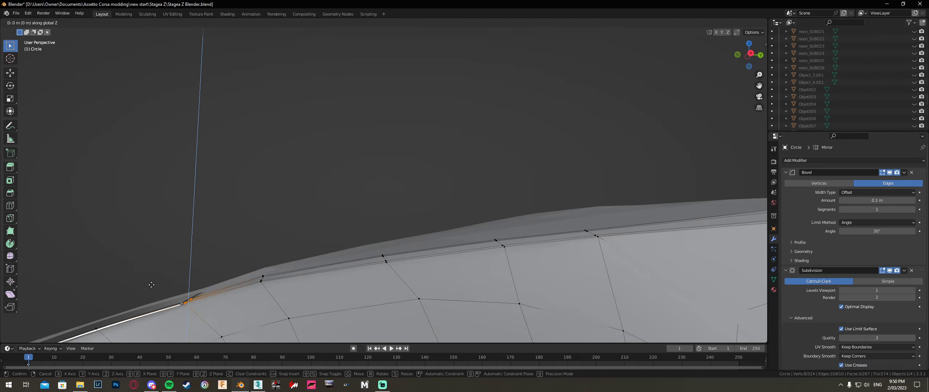
{"action": "left_click", "coordinate": [158, 284]}
{"action": "key", "text": "Tab"}
Return to editing the hood and move two inboard vertices behind the headlight cutout along Z
{"action": "left_click", "coordinate": [260, 277]}
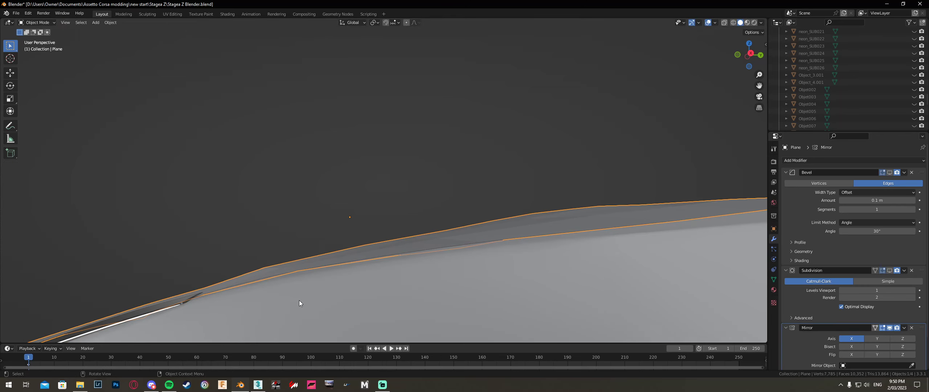
{"action": "key", "text": "Tab"}
{"action": "middle_click_drag", "start_coordinate": [298, 272], "coordinate": [324, 268]}
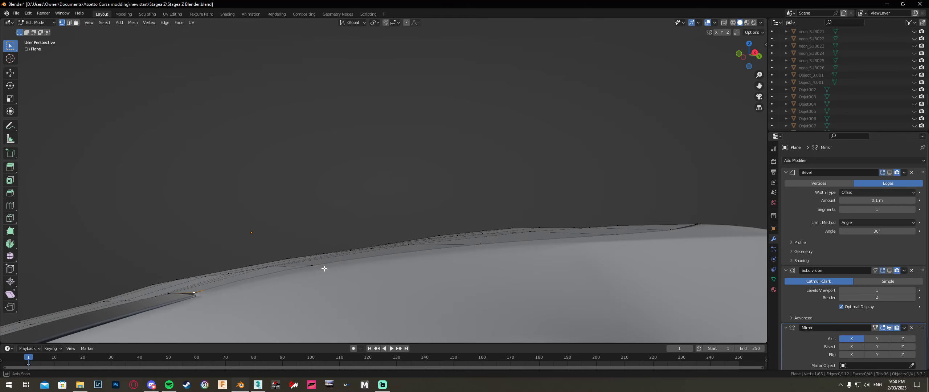
{"action": "left_click", "coordinate": [270, 280]}
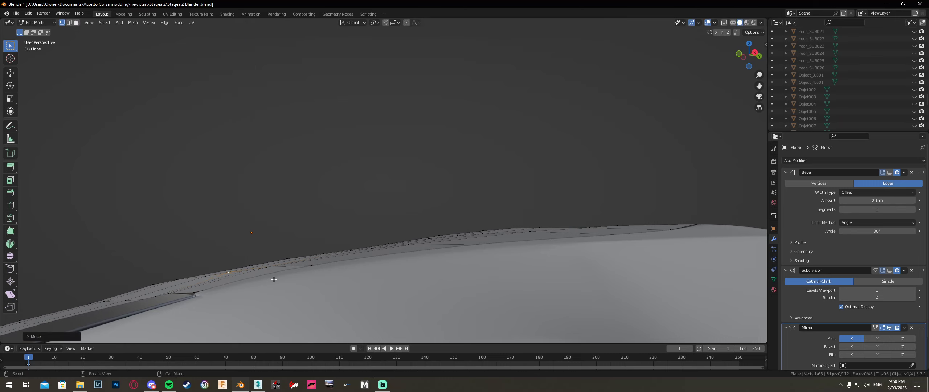
{"action": "left_click", "coordinate": [266, 269]}
{"action": "key", "text": "g"}
{"action": "key", "text": "z"}
{"action": "left_click", "coordinate": [258, 275]}
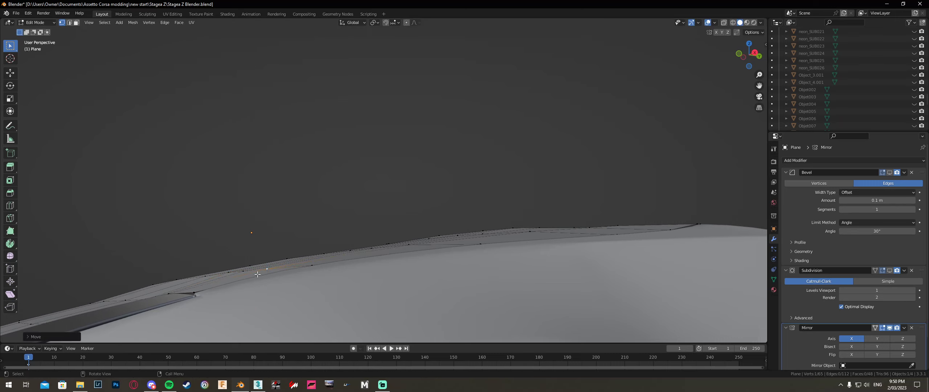
Fine-tune two more vertices behind the headlight cutout along Z to smooth the surface
{"action": "left_click", "coordinate": [232, 272]}
{"action": "key", "text": "g"}
{"action": "key", "text": "z"}
{"action": "left_click", "coordinate": [235, 272]}
{"action": "left_click", "coordinate": [243, 271]}
{"action": "key", "text": "g"}
{"action": "key", "text": "z"}
{"action": "left_click", "coordinate": [257, 283]}
Shade the hood smooth in Object Mode and enable the Subdivision modifier in the viewport
{"action": "key", "text": "Tab"}
{"action": "middle_click_drag", "start_coordinate": [321, 310], "coordinate": [541, 215]}
{"action": "right_click", "coordinate": [493, 223]}
{"action": "left_click", "coordinate": [492, 209]}
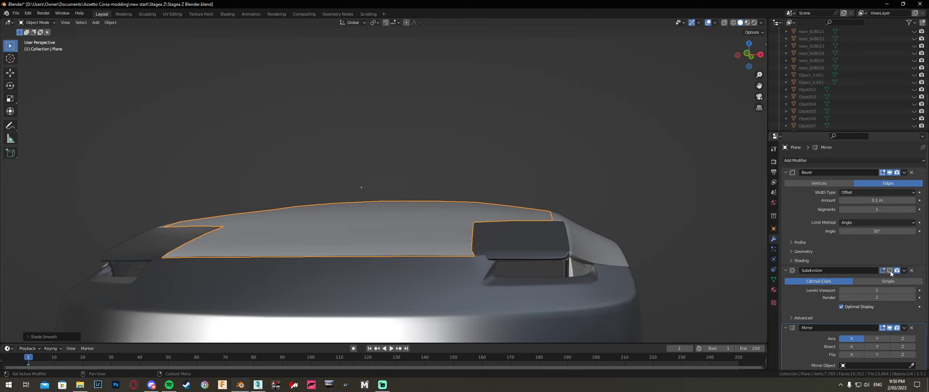
Examine the subdivided hood's fit around the headlight cutout and along the fender gap
{"action": "middle_click_drag", "start_coordinate": [541, 166], "coordinate": [493, 230]}
{"action": "key", "text": "Tab"}
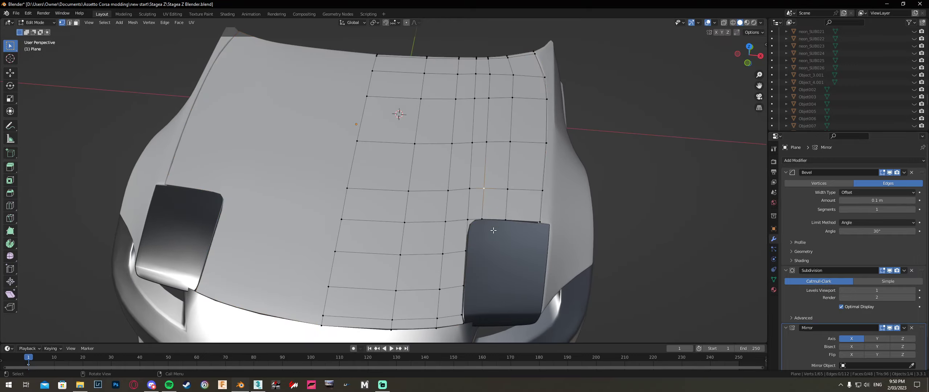
{"action": "scroll", "coordinate": [493, 230], "scroll_direction": "up", "scroll_amount": 6}
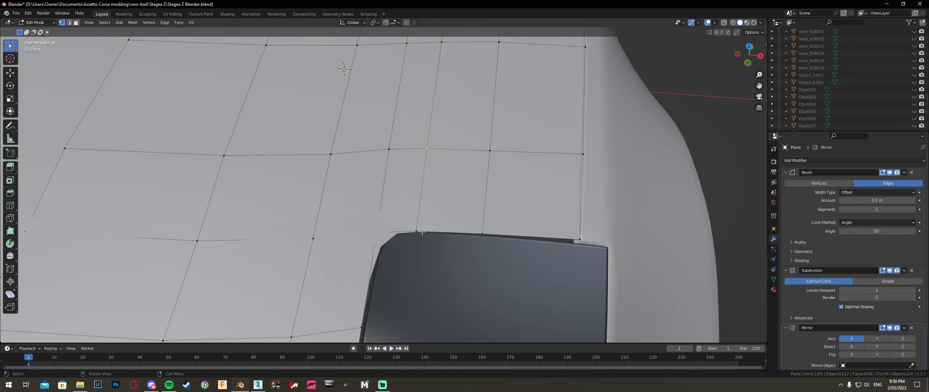
{"action": "middle_click_drag", "start_coordinate": [422, 232], "coordinate": [439, 249]}
{"action": "key", "text": "Tab"}
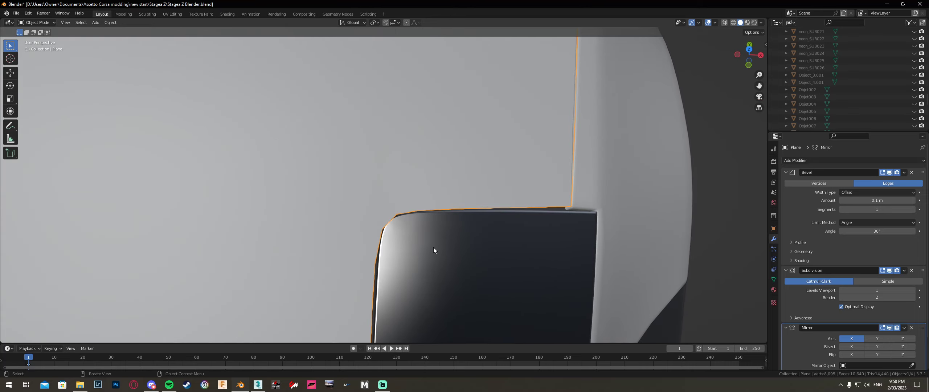
{"action": "key", "text": "Tab"}
{"action": "scroll", "coordinate": [390, 270], "scroll_direction": "down", "scroll_amount": 3}
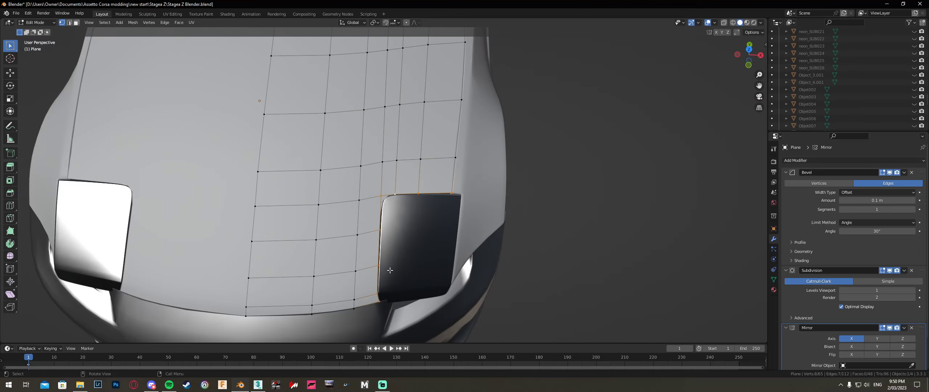
Select the hood's front, headlight, fender and rear border edges and extrude them about -0.000058 m along Z
{"action": "left_click", "coordinate": [371, 303], "text": "alt+shift"}
{"action": "left_click", "coordinate": [457, 144], "text": "alt+shift"}
{"action": "middle_click_drag", "start_coordinate": [457, 143], "coordinate": [459, 123]}
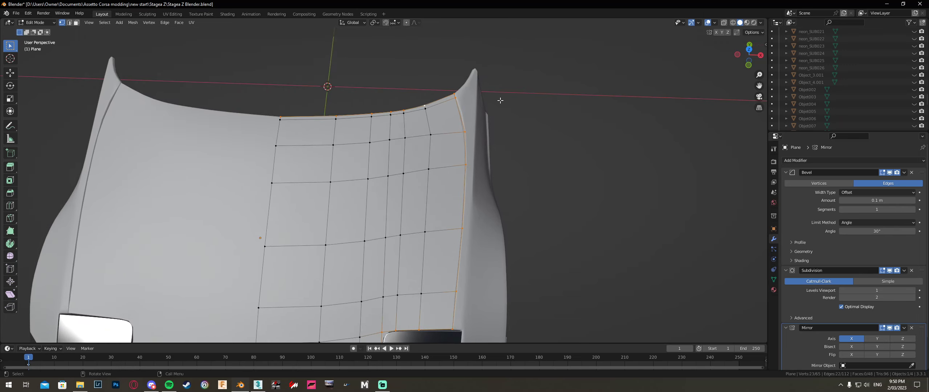
{"action": "key", "text": "alt+a"}
{"action": "middle_click_drag", "start_coordinate": [446, 276], "coordinate": [452, 232], "text": "shift"}
{"action": "middle_click_drag", "start_coordinate": [384, 301], "coordinate": [399, 217], "text": "shift"}
{"action": "left_click", "coordinate": [421, 270], "text": "alt+shift"}
{"action": "middle_click_drag", "start_coordinate": [420, 245], "coordinate": [368, 204]}
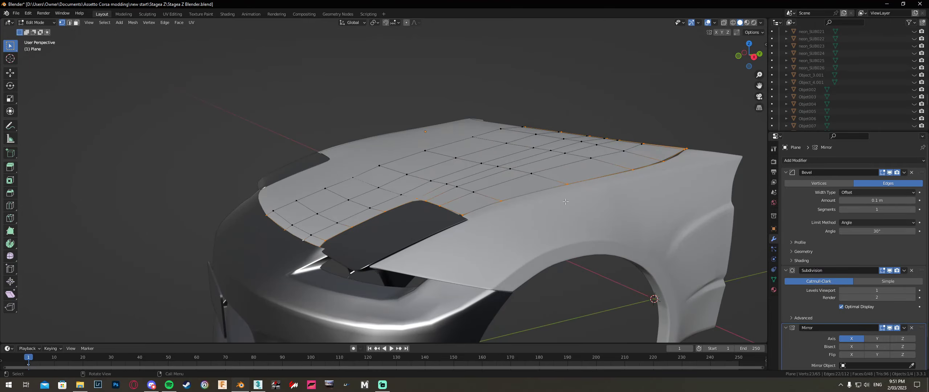
{"action": "middle_click_drag", "start_coordinate": [565, 202], "coordinate": [508, 191]}
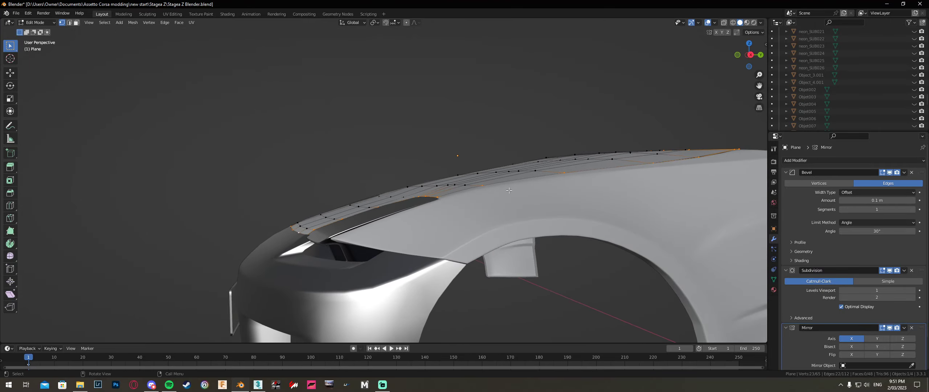
{"action": "key", "text": "e"}
{"action": "key", "text": "z"}
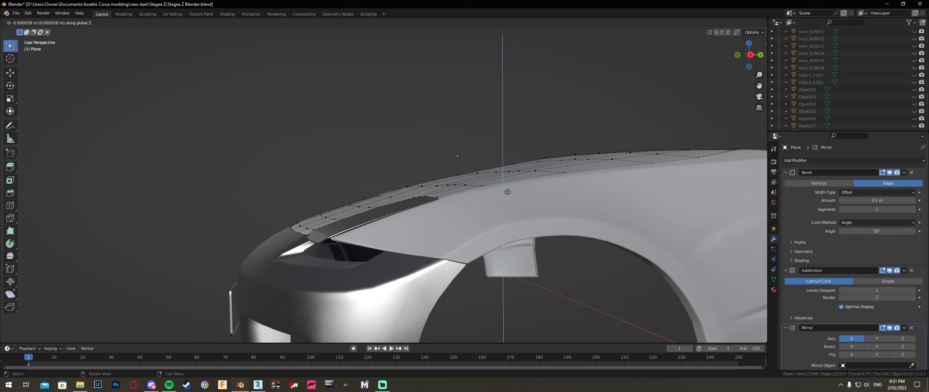
{"action": "left_click", "coordinate": [507, 192]}
Turn on X-ray and reposition the extruded border along Z and Y
{"action": "key", "text": "alt+z"}
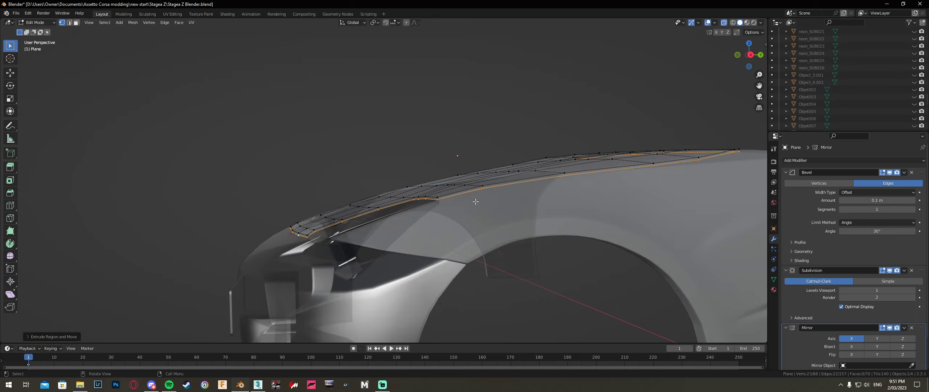
{"action": "middle_click_drag", "start_coordinate": [476, 202], "coordinate": [552, 237]}
{"action": "key", "text": "g"}
{"action": "key", "text": "z"}
{"action": "left_click", "coordinate": [460, 205]}
{"action": "key", "text": "g"}
{"action": "key", "text": "y"}
{"action": "left_click", "coordinate": [499, 208]}
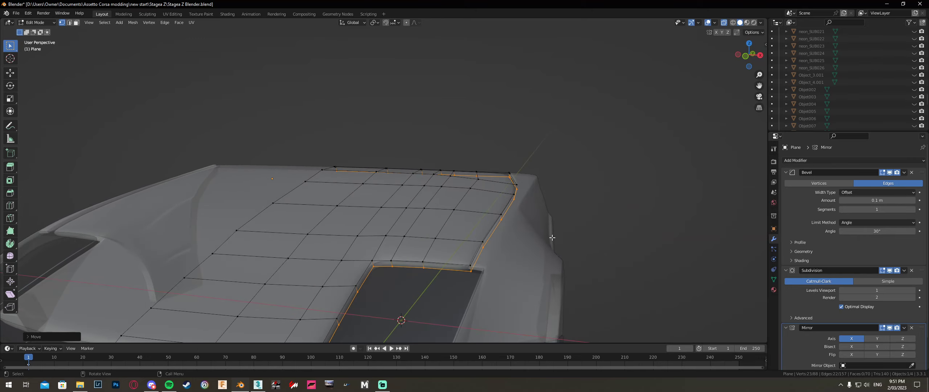
Select the extruded rim's vertices along the fender side and move them along X
{"action": "left_click", "coordinate": [476, 272]}
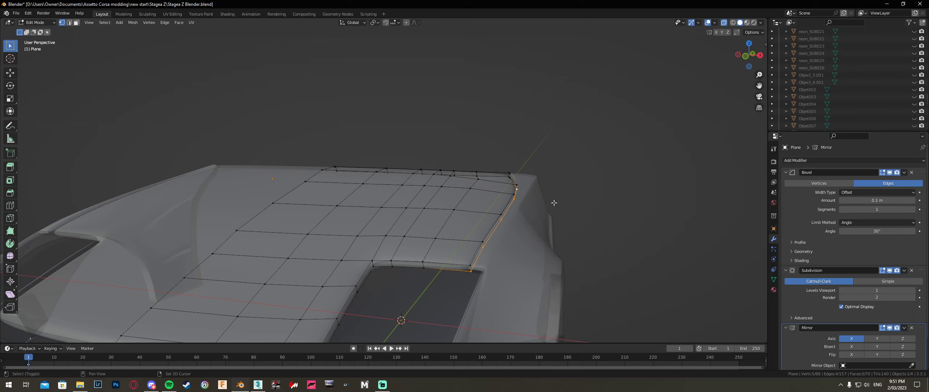
{"action": "middle_click_drag", "start_coordinate": [554, 203], "coordinate": [558, 204]}
{"action": "left_click_drag", "start_coordinate": [575, 191], "coordinate": [566, 186], "text": "shift"}
{"action": "middle_click_drag", "start_coordinate": [597, 181], "coordinate": [628, 175]}
{"action": "key", "text": "g"}
{"action": "key", "text": "x"}
{"action": "left_click", "coordinate": [625, 182]}
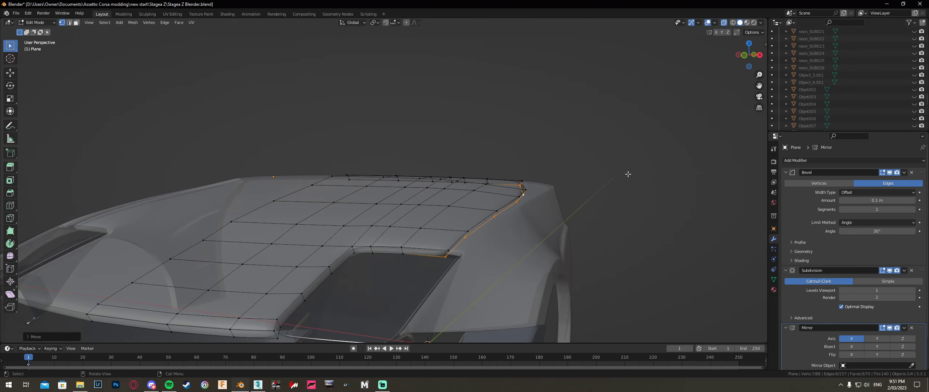
Select the extruded rim's front vertices, adjust them along Y and Z, and finish with about -0.000085 m along Y
{"action": "middle_click_drag", "start_coordinate": [473, 252], "coordinate": [498, 217]}
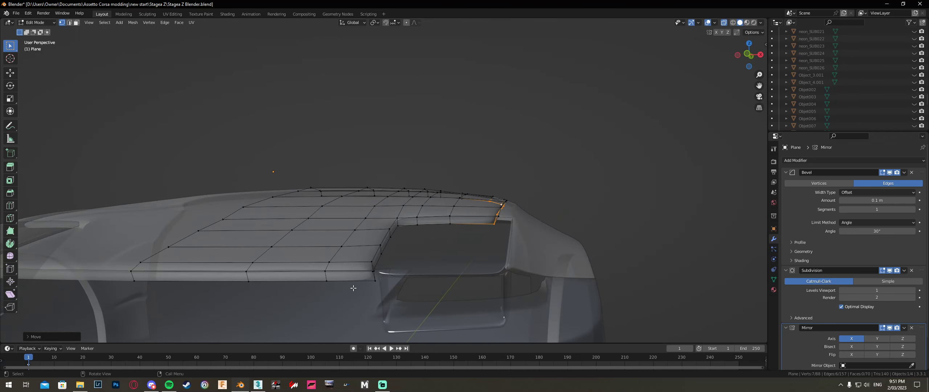
{"action": "left_click_drag", "start_coordinate": [399, 295], "coordinate": [56, 278]}
{"action": "middle_click_drag", "start_coordinate": [359, 262], "coordinate": [543, 191]}
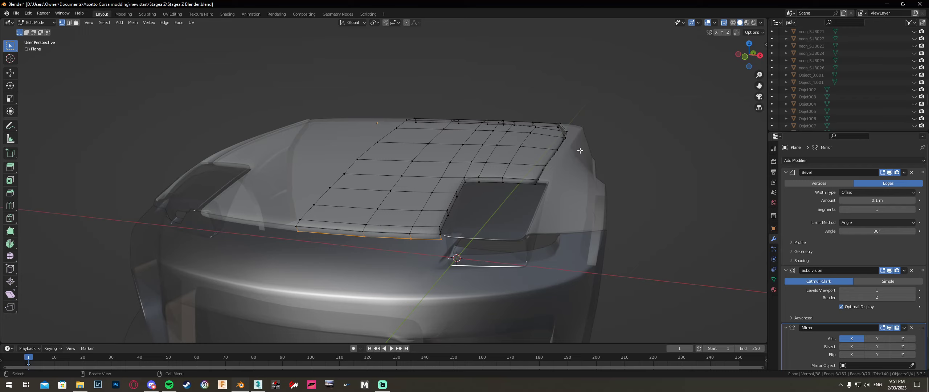
{"action": "middle_click_drag", "start_coordinate": [563, 178], "coordinate": [450, 186]}
{"action": "key", "text": "g"}
{"action": "key", "text": "y"}
{"action": "left_click", "coordinate": [459, 183]}
{"action": "key", "text": "g"}
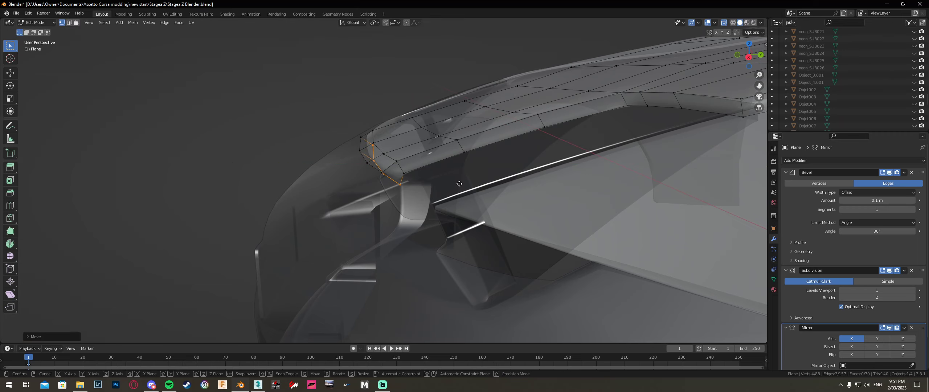
{"action": "key", "text": "z"}
{"action": "key", "text": "y"}
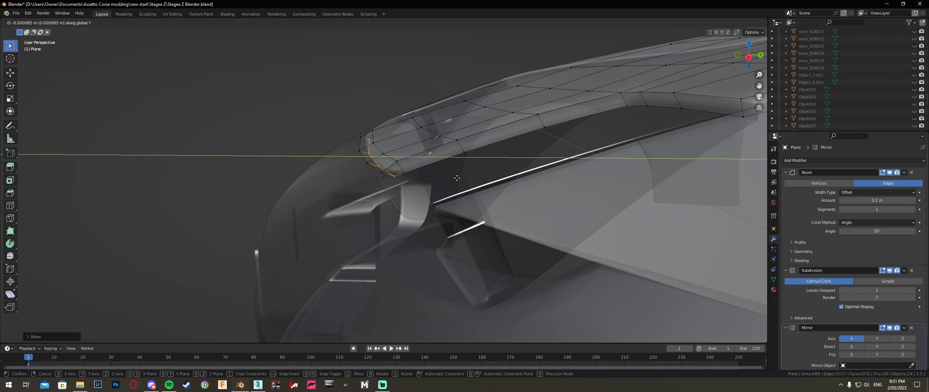
{"action": "left_click", "coordinate": [457, 178]}
Check the rim in solid view and add a loop cut close to the hood's front edge, slid to about -0.88
{"action": "key", "text": "Tab"}
{"action": "middle_click_drag", "start_coordinate": [452, 180], "coordinate": [384, 164]}
{"action": "key", "text": "Tab"}
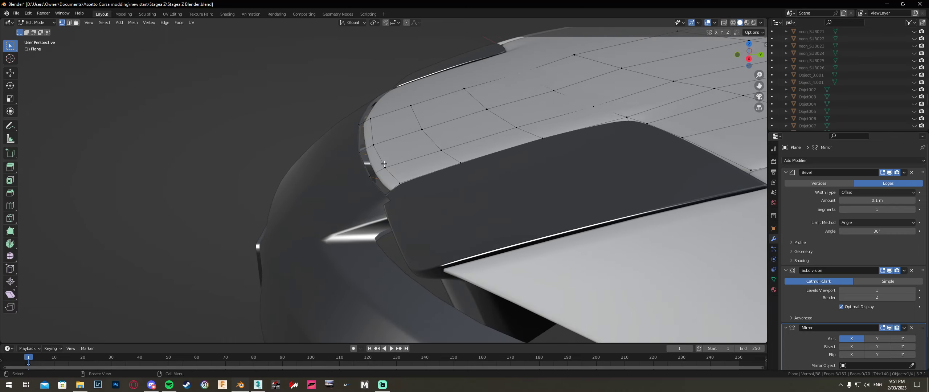
{"action": "key", "text": "ctrl+r"}
{"action": "left_click", "coordinate": [370, 150]}
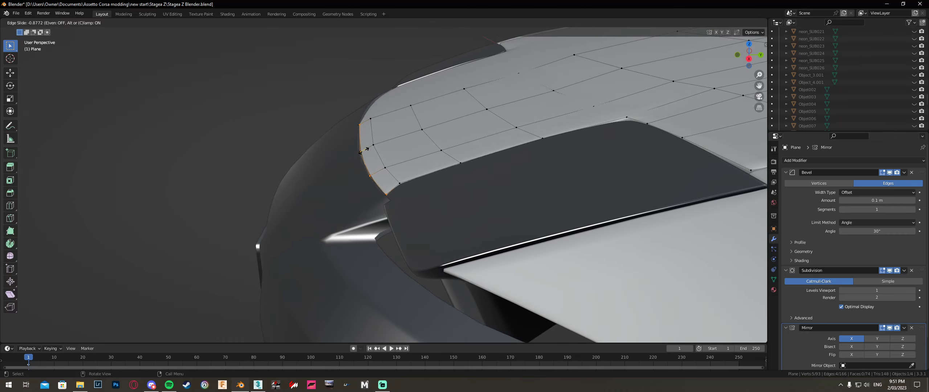
{"action": "left_click", "coordinate": [363, 151]}
Add a loop cut along the hood's fender edge, slid outward to about 0.86
{"action": "middle_click_drag", "start_coordinate": [689, 169], "coordinate": [417, 203], "text": "shift"}
{"action": "key", "text": "ctrl+r"}
{"action": "left_click", "coordinate": [459, 128]}
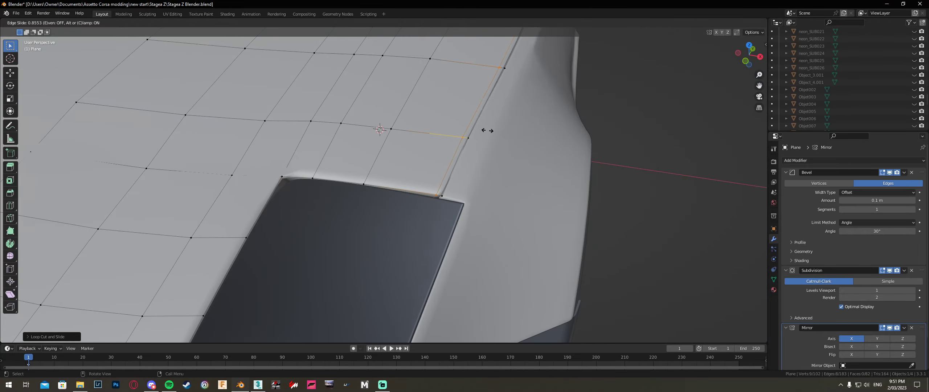
{"action": "left_click", "coordinate": [487, 130]}
Add loop cuts close to the headlight opening's rear and inner edges, slid to about 0.82 and -0.82
{"action": "key", "text": "ctrl+r"}
{"action": "left_click", "coordinate": [446, 174]}
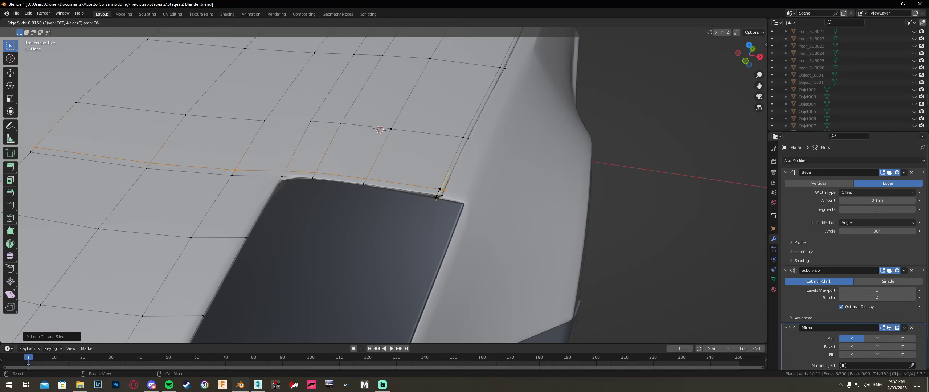
{"action": "left_click", "coordinate": [439, 191]}
{"action": "key", "text": "ctrl+r"}
{"action": "left_click", "coordinate": [268, 173]}
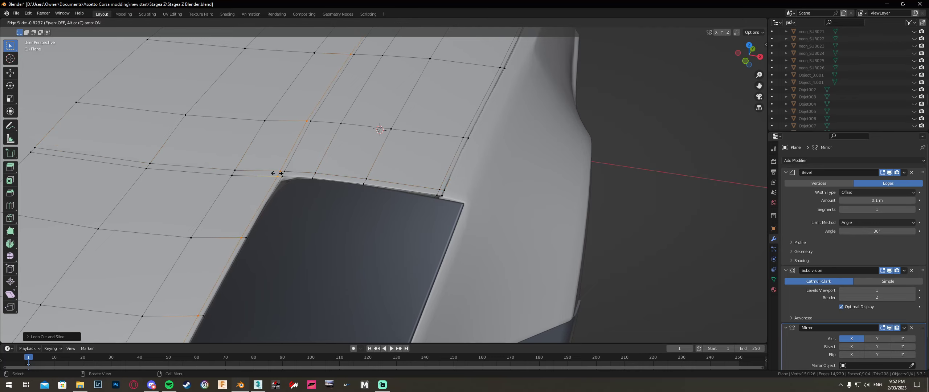
{"action": "left_click", "coordinate": [277, 173]}
Add a loop cut close to the hood's rear edge and another across the hood between that edge and the next row
{"action": "middle_click_drag", "start_coordinate": [277, 173], "coordinate": [686, 218]}
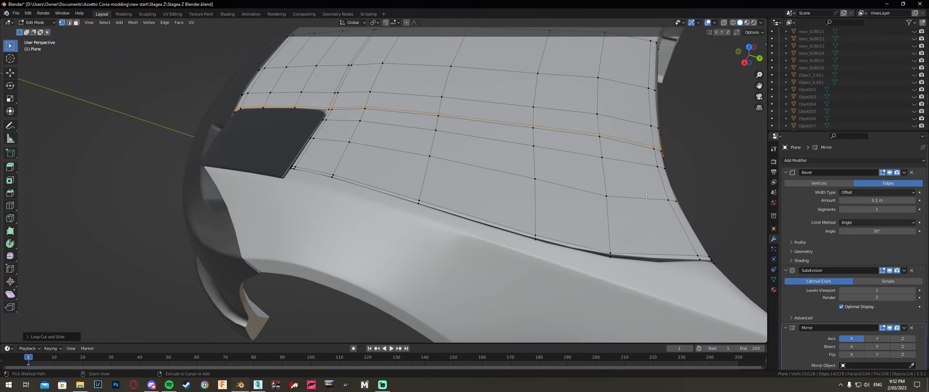
{"action": "key", "text": "ctrl+r"}
{"action": "left_click", "coordinate": [648, 197]}
{"action": "left_click", "coordinate": [674, 196]}
{"action": "middle_click_drag", "start_coordinate": [674, 195], "coordinate": [541, 245]}
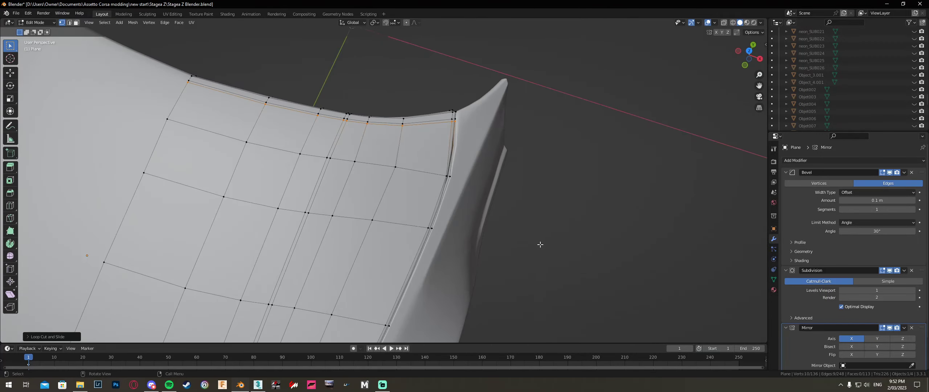
{"action": "key", "text": "ctrl+r"}
{"action": "left_click", "coordinate": [466, 155]}
{"action": "left_click", "coordinate": [466, 153]}
Select the new loop's fender-side end vertices, move them outward along X in top view, and check the hood outline
{"action": "key", "text": "alt+z"}
{"action": "left_click_drag", "start_coordinate": [460, 152], "coordinate": [441, 134]}
{"action": "key", "text": "alt+z"}
{"action": "left_click", "coordinate": [747, 53]}
{"action": "scroll", "coordinate": [468, 124], "scroll_direction": "up", "scroll_amount": 3}
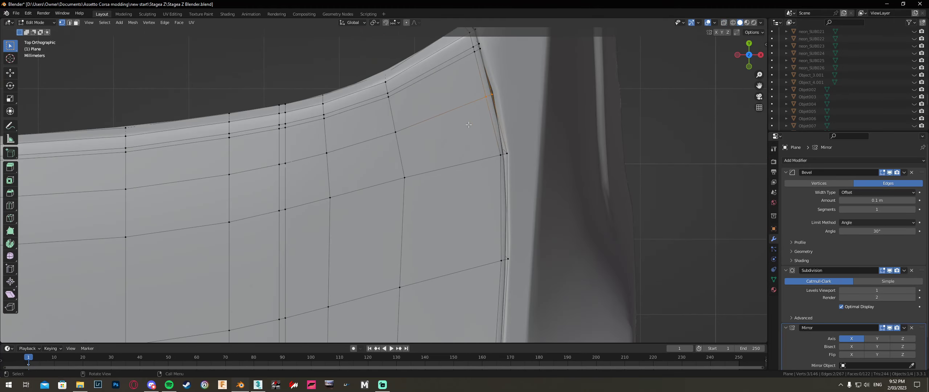
{"action": "key", "text": "g"}
{"action": "key", "text": "x"}
{"action": "left_click", "coordinate": [475, 123]}
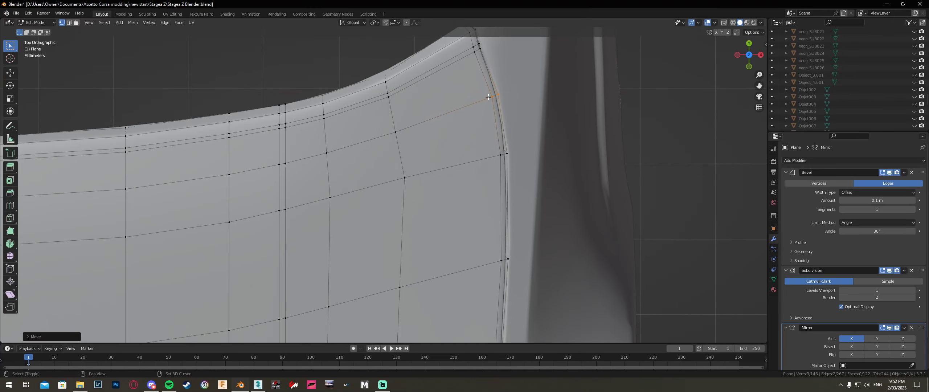
{"action": "middle_click_drag", "start_coordinate": [491, 109], "coordinate": [469, 116], "text": "shift"}
{"action": "key", "text": "Tab"}
{"action": "key", "text": "Tab"}
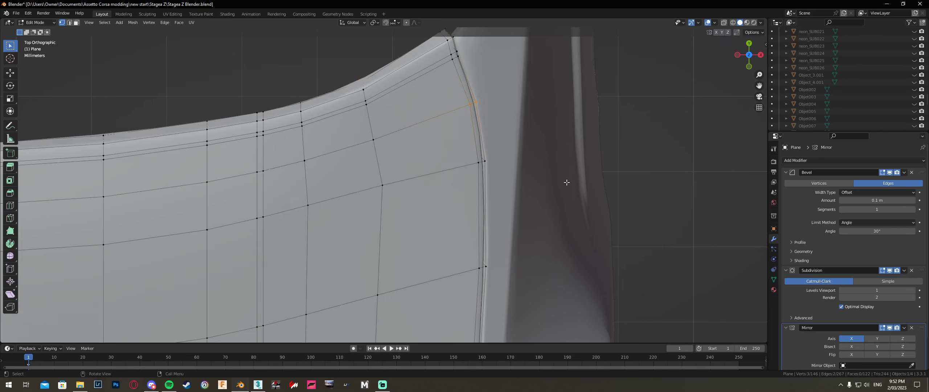
Move the second row's fender-edge vertices about 0.000039 m along X, and the rearmost row's about -0.000029 m along X
{"action": "left_click", "coordinate": [483, 163]}
{"action": "key", "text": "g"}
{"action": "key", "text": "x"}
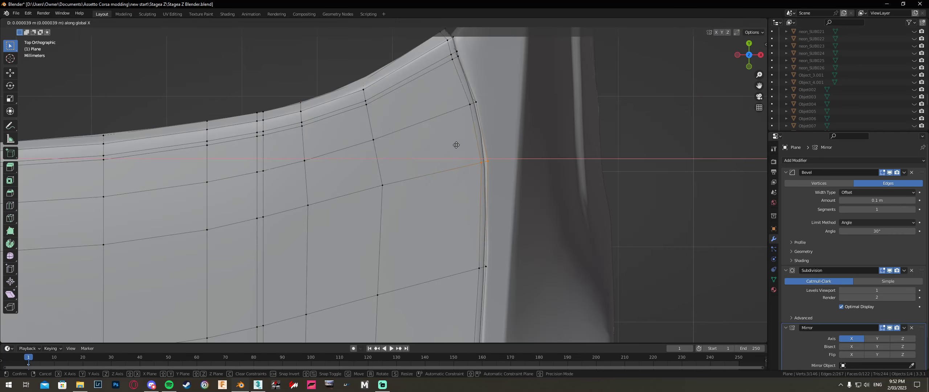
{"action": "left_click", "coordinate": [456, 144]}
{"action": "left_click", "coordinate": [473, 103]}
{"action": "key", "text": "g"}
{"action": "key", "text": "x"}
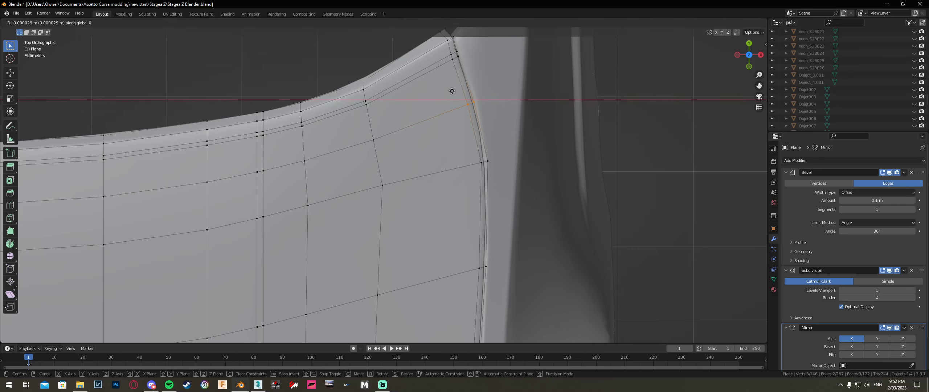
{"action": "left_click", "coordinate": [454, 91]}
Move the third row's fender-edge vertices about 0.000029 m along X
{"action": "left_click", "coordinate": [478, 266]}
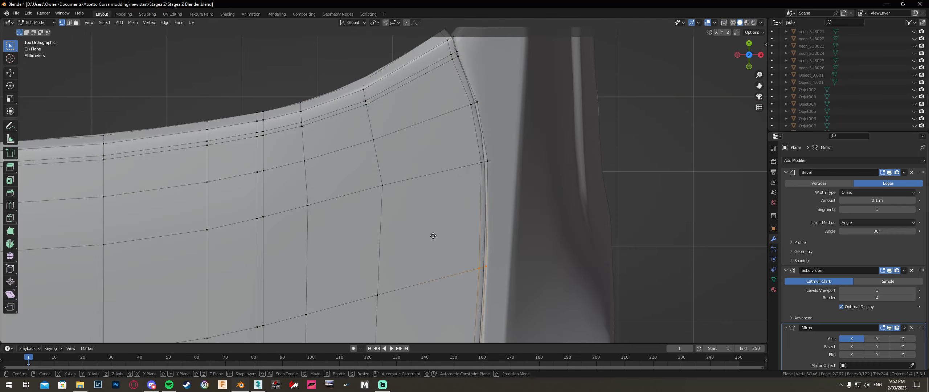
{"action": "key", "text": "g"}
{"action": "key", "text": "x"}
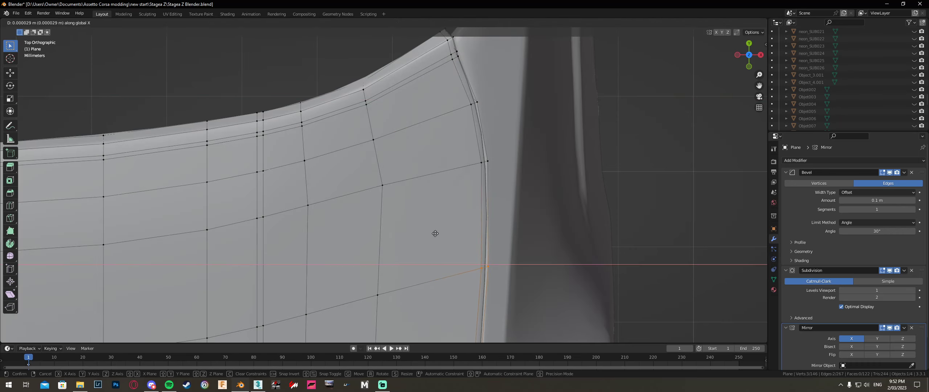
{"action": "left_click", "coordinate": [435, 233]}
{"action": "middle_click_drag", "start_coordinate": [564, 266], "coordinate": [549, 99], "text": "shift"}
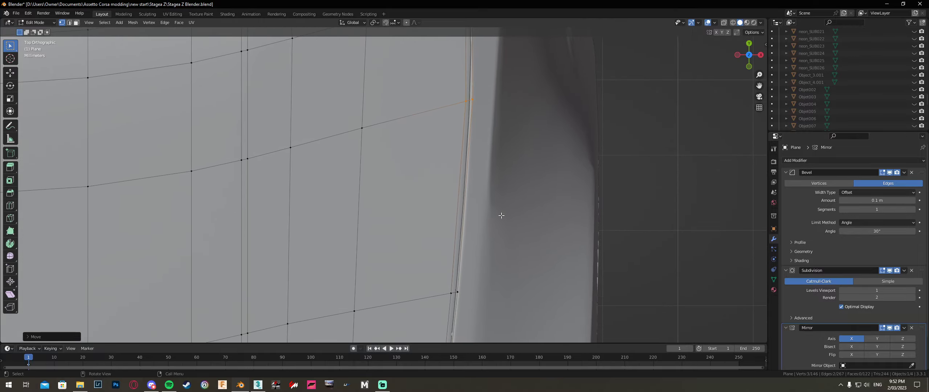
Check the fender gap, then select the fender-edge vertices midway along the hood and raise them about 0.000006 m along Z
{"action": "key", "text": "Tab"}
{"action": "middle_click_drag", "start_coordinate": [499, 211], "coordinate": [472, 160]}
{"action": "key", "text": "Tab"}
{"action": "scroll", "coordinate": [472, 160], "scroll_direction": "up", "scroll_amount": 3}
{"action": "key", "text": "alt+z"}
{"action": "left_click_drag", "start_coordinate": [489, 156], "coordinate": [464, 141]}
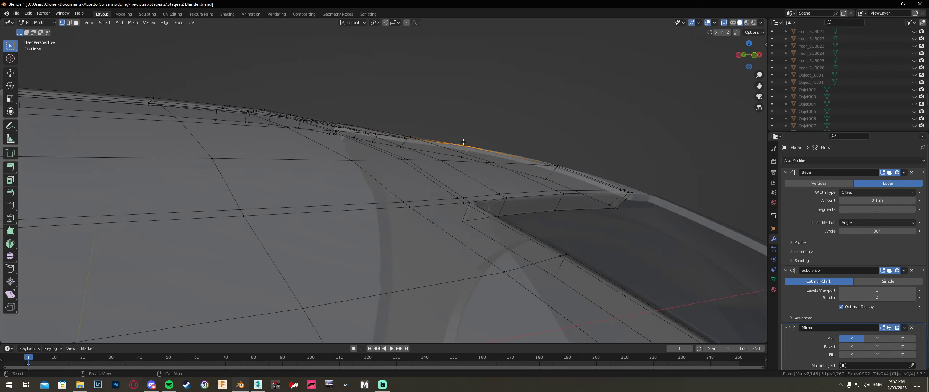
{"action": "key", "text": "alt+z"}
{"action": "key", "text": "g"}
{"action": "key", "text": "z"}
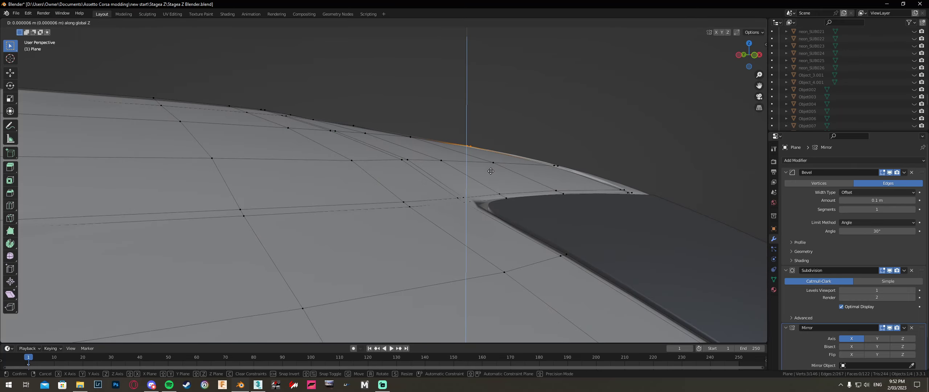
{"action": "left_click", "coordinate": [493, 170]}
Adjust the next fender-edge vertices toward the headlight along Z, then reposition the hood vertex just inboard of them
{"action": "key", "text": "alt+z"}
{"action": "left_click_drag", "start_coordinate": [569, 185], "coordinate": [541, 151]}
{"action": "key", "text": "alt+z"}
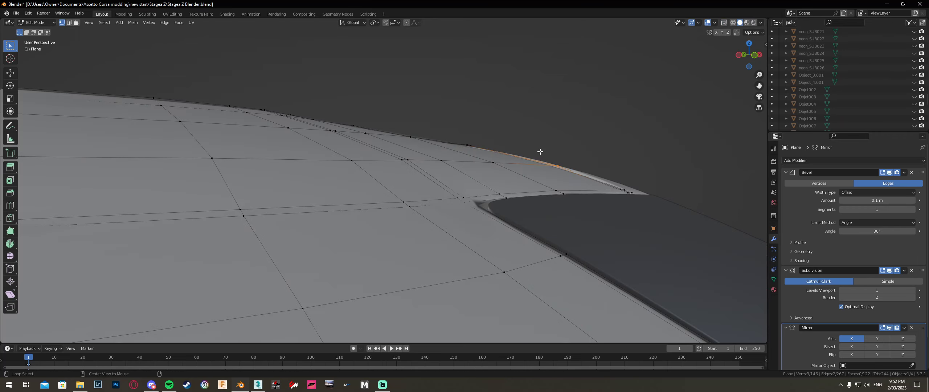
{"action": "key", "text": "g"}
{"action": "key", "text": "z"}
{"action": "left_click", "coordinate": [543, 149]}
{"action": "left_click_drag", "start_coordinate": [507, 173], "coordinate": [466, 156]}
{"action": "key", "text": "g"}
{"action": "left_click", "coordinate": [468, 156]}
Add a loop cut across the middle of the hood up to its fender edge, slid to about -0.42
{"action": "middle_click_drag", "start_coordinate": [408, 146], "coordinate": [450, 181]}
{"action": "key", "text": "ctrl+r"}
{"action": "left_click", "coordinate": [450, 183]}
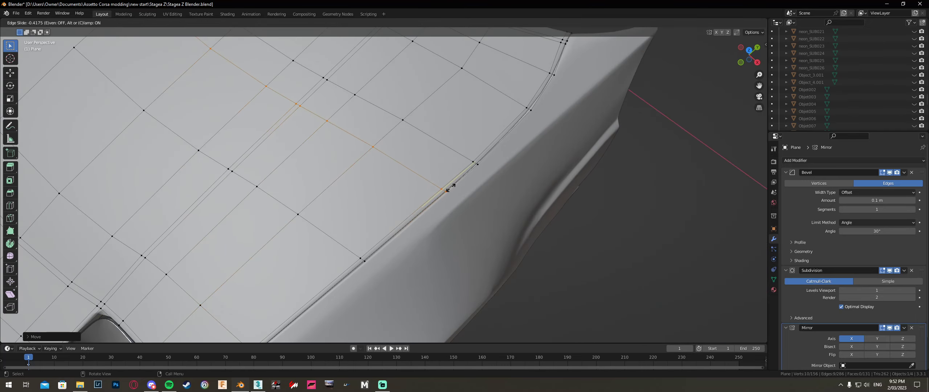
Place the new edge loop across the hood close to its neighbouring cross loop and check the shaded side edge
{"action": "left_click", "coordinate": [461, 182]}
{"action": "middle_click_drag", "start_coordinate": [461, 183], "coordinate": [476, 200]}
{"action": "key", "text": "Tab"}
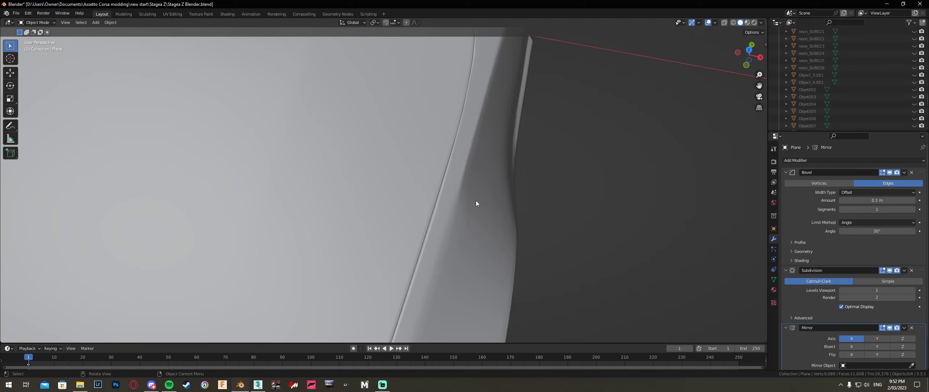
Add another edge loop across the hood panel, slid between the two existing cross loops near the fender
{"action": "key", "text": "Tab"}
{"action": "key", "text": "ctrl+r"}
{"action": "left_click", "coordinate": [448, 232]}
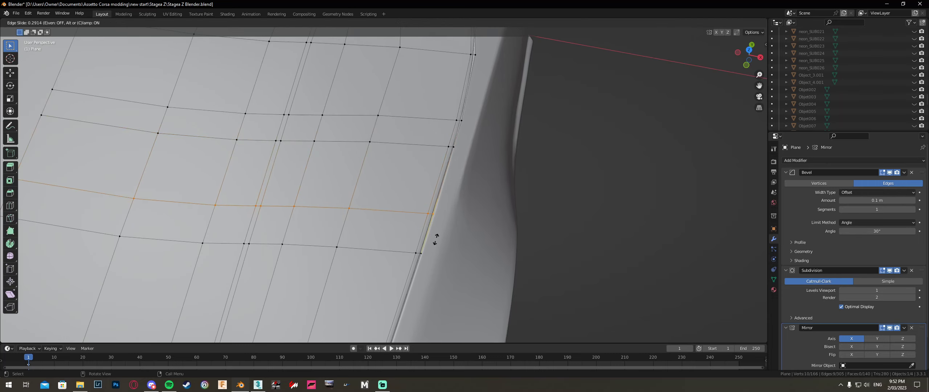
{"action": "left_click", "coordinate": [447, 232]}
Shift the hood's side-edge vertices at the new loop along the X axis to even out the gap to the fender
{"action": "key", "text": "alt+z"}
{"action": "left_click_drag", "start_coordinate": [462, 281], "coordinate": [404, 186]}
{"action": "key", "text": "alt+z"}
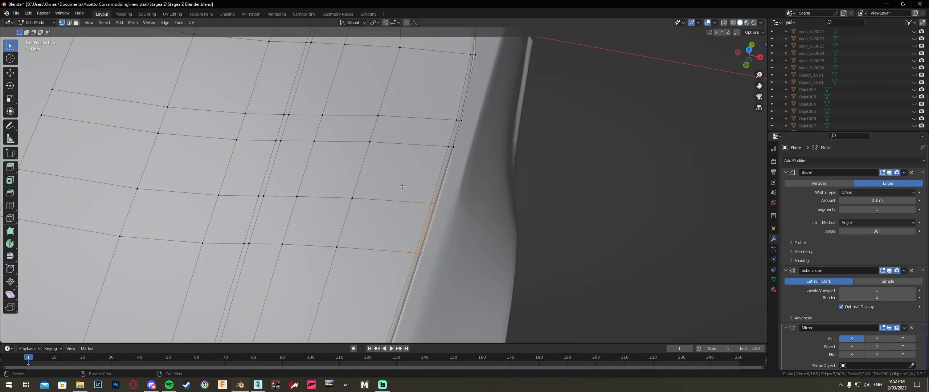
{"action": "key", "text": "g"}
{"action": "key", "text": "x"}
{"action": "left_click", "coordinate": [403, 186]}
{"action": "middle_click_drag", "start_coordinate": [478, 254], "coordinate": [502, 168], "text": "shift"}
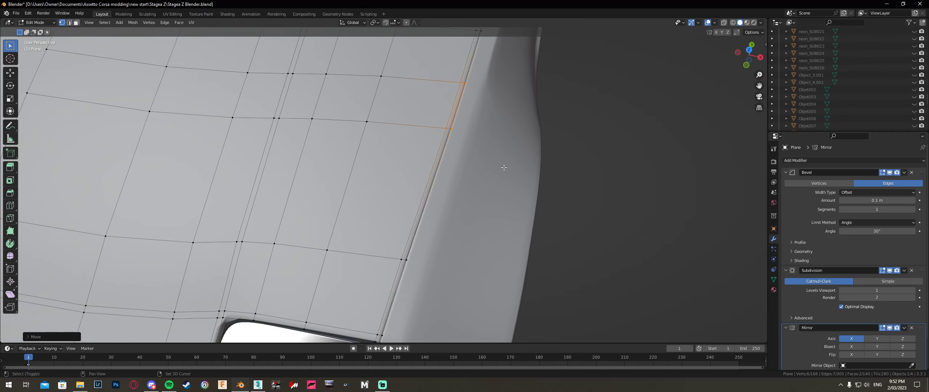
{"action": "key", "text": "alt+z"}
{"action": "left_click_drag", "start_coordinate": [445, 262], "coordinate": [421, 251]}
{"action": "key", "text": "alt+z"}
{"action": "key", "text": "Tab"}
Select two adjoining vertices near the crest of the hood and nudge them along the Z axis
{"action": "middle_click_drag", "start_coordinate": [502, 261], "coordinate": [441, 203]}
{"action": "key", "text": "Tab"}
{"action": "left_click", "coordinate": [414, 219]}
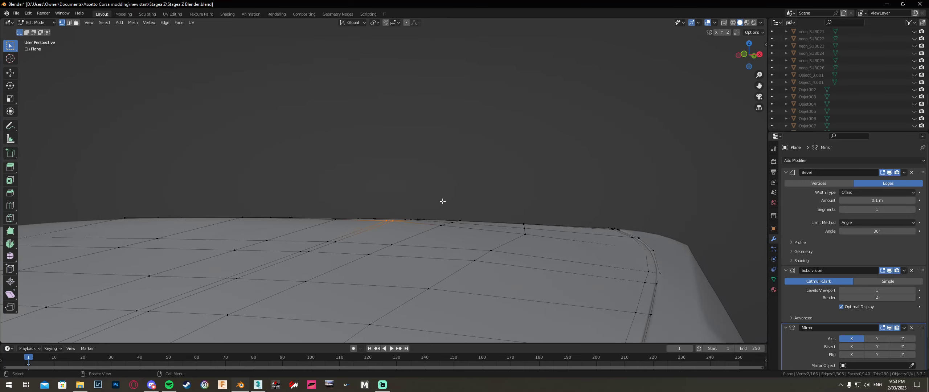
{"action": "key", "text": "g"}
{"action": "key", "text": "z"}
{"action": "left_click", "coordinate": [439, 202]}
Select three connected vertices along the hood's crest and lower them slightly along the Z axis
{"action": "left_click", "coordinate": [337, 222]}
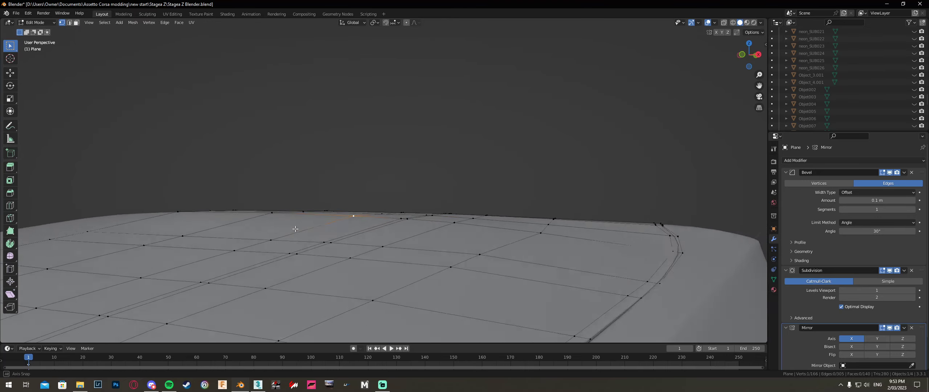
{"action": "middle_click_drag", "start_coordinate": [337, 222], "coordinate": [302, 204]}
{"action": "middle_click_drag", "start_coordinate": [401, 182], "coordinate": [387, 174]}
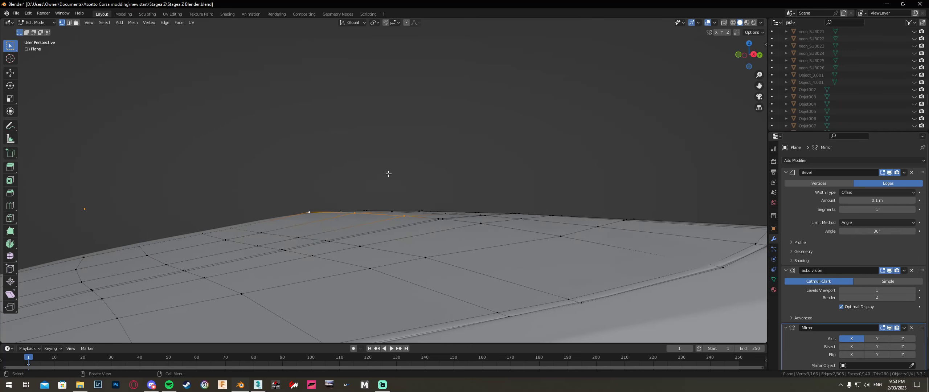
{"action": "key", "text": "g"}
{"action": "key", "text": "z"}
{"action": "left_click", "coordinate": [383, 177]}
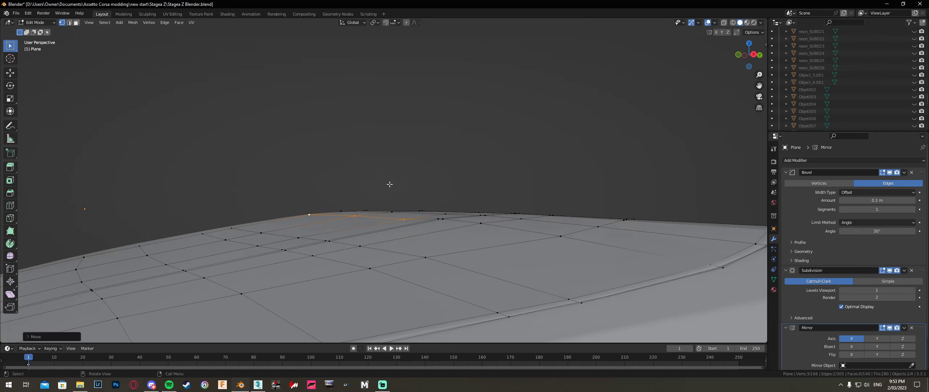
Adjust the height of the next vertices along the same hood row with small Z-axis moves
{"action": "left_click", "coordinate": [406, 221]}
{"action": "key", "text": "g"}
{"action": "key", "text": "z"}
{"action": "left_click", "coordinate": [482, 214]}
{"action": "left_click_drag", "start_coordinate": [450, 224], "coordinate": [434, 214]}
{"action": "key", "text": "g"}
{"action": "key", "text": "z"}
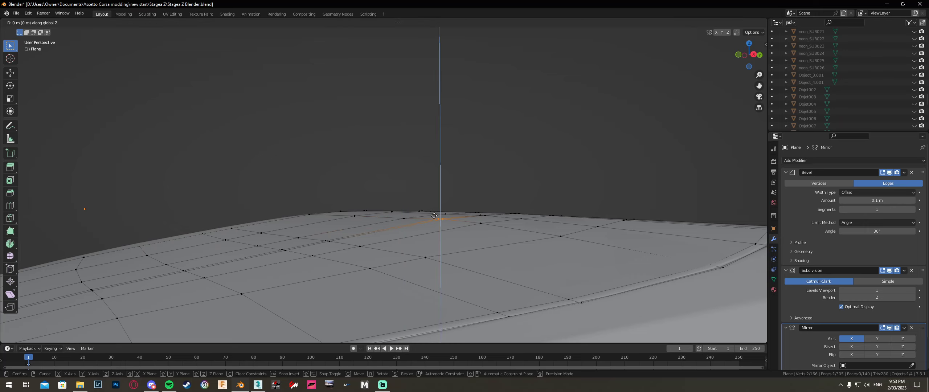
{"action": "left_click", "coordinate": [495, 214]}
Nudge a single vertex nearer the hood's side edge along the Z axis
{"action": "middle_click_drag", "start_coordinate": [496, 214], "coordinate": [518, 228]}
{"action": "left_click", "coordinate": [506, 237]}
{"action": "key", "text": "g"}
{"action": "key", "text": "z"}
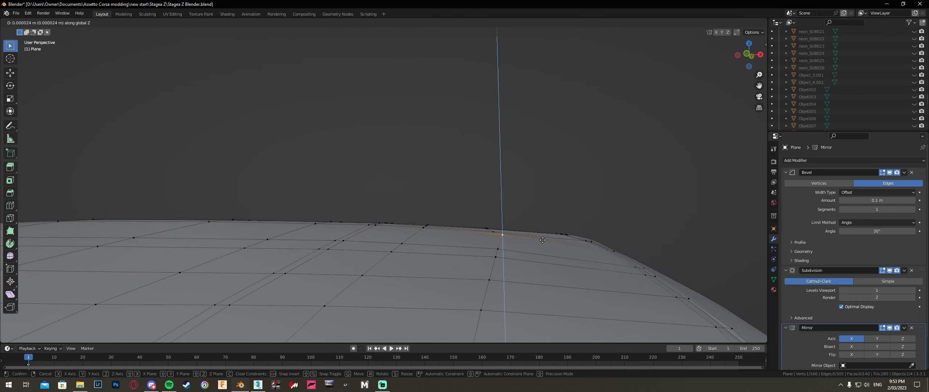
{"action": "left_click", "coordinate": [541, 240]}
Add an edge loop through the hood panel beside the adjusted vertices and check the shaded surface
{"action": "mouse_move", "coordinate": [560, 244]}
{"action": "middle_mouse_down"}
{"action": "mouse_move", "coordinate": [604, 222]}
{"action": "mouse_move", "coordinate": [570, 254]}
{"action": "middle_mouse_up"}
{"action": "key", "text": "ctrl+r"}
{"action": "left_click", "coordinate": [561, 244]}
{"action": "left_click", "coordinate": [595, 243]}
{"action": "left_click", "coordinate": [600, 237]}
{"action": "key", "text": "Tab"}
{"action": "left_click", "coordinate": [615, 226]}
{"action": "middle_click_drag", "start_coordinate": [556, 264], "coordinate": [524, 188]}
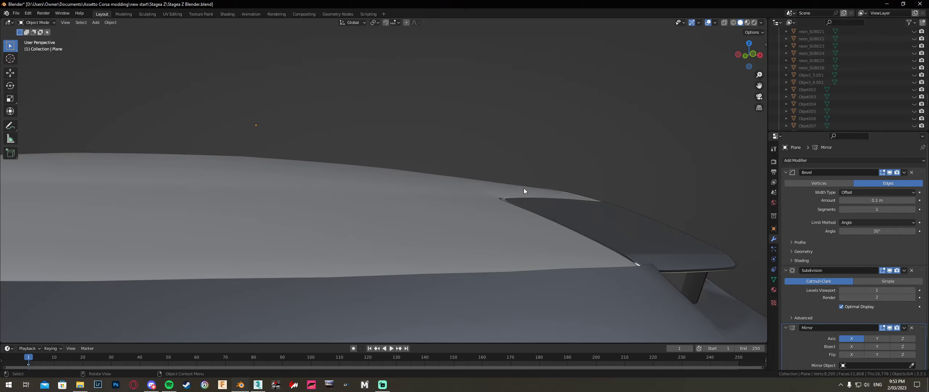
Select five connected hood vertices around the new loop and fine-tune their height along the Z axis
{"action": "key", "text": "Tab"}
{"action": "key", "text": "alt+z"}
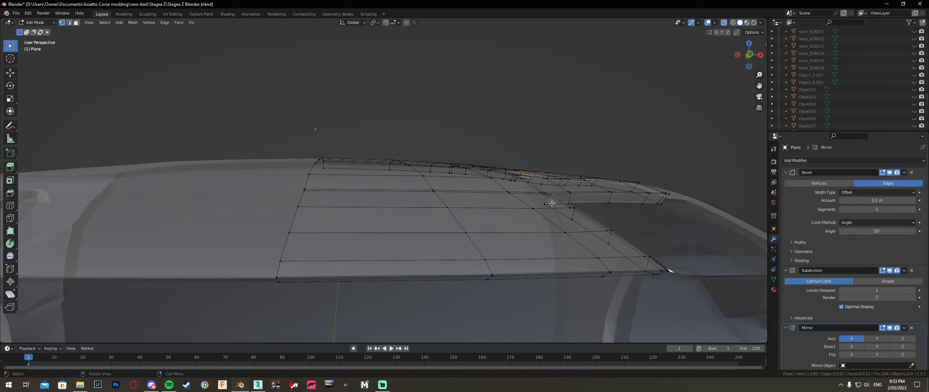
{"action": "left_click_drag", "start_coordinate": [535, 188], "coordinate": [534, 187]}
{"action": "middle_click_drag", "start_coordinate": [534, 187], "coordinate": [577, 159]}
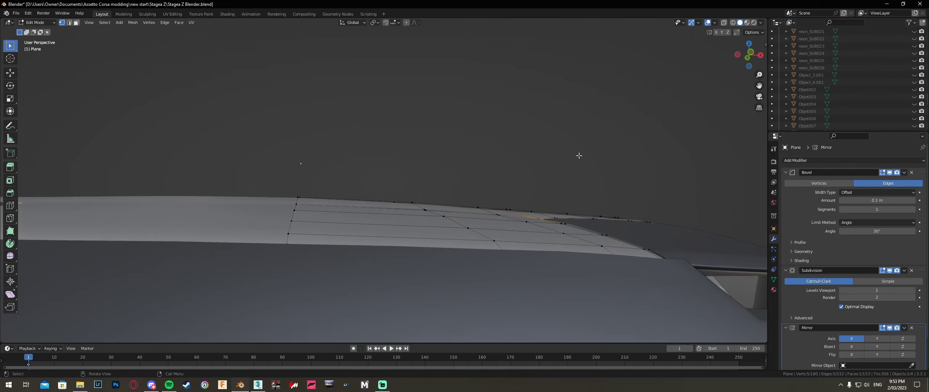
{"action": "key", "text": "g"}
{"action": "key", "text": "z"}
{"action": "left_click", "coordinate": [578, 158]}
Select hood vertices on the new loop from the side and adjust their height along the Z axis
{"action": "middle_click_drag", "start_coordinate": [482, 214], "coordinate": [514, 181]}
{"action": "left_click_drag", "start_coordinate": [406, 171], "coordinate": [407, 172]}
{"action": "middle_click_drag", "start_coordinate": [407, 171], "coordinate": [433, 182]}
{"action": "key", "text": "g"}
{"action": "key", "text": "z"}
{"action": "left_click", "coordinate": [414, 189]}
Smooth the hood's side profile by nudging a loop vertex, then the close vertex pair, along the Z axis
{"action": "left_click", "coordinate": [433, 182], "text": "shift"}
{"action": "key", "text": "g"}
{"action": "key", "text": "z"}
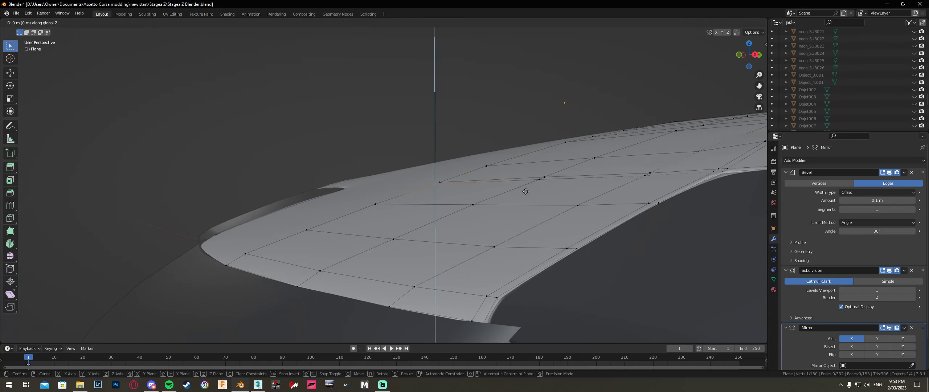
{"action": "left_click", "coordinate": [526, 191]}
{"action": "left_click", "coordinate": [438, 182], "text": "shift"}
{"action": "key", "text": "g"}
{"action": "key", "text": "z"}
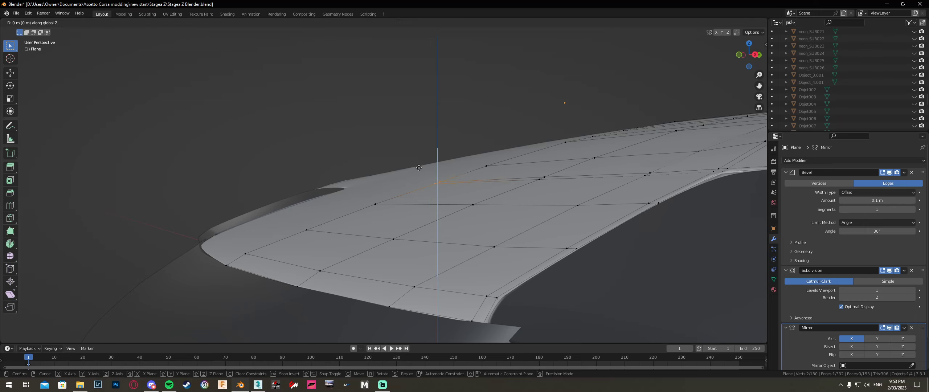
{"action": "left_click", "coordinate": [422, 166]}
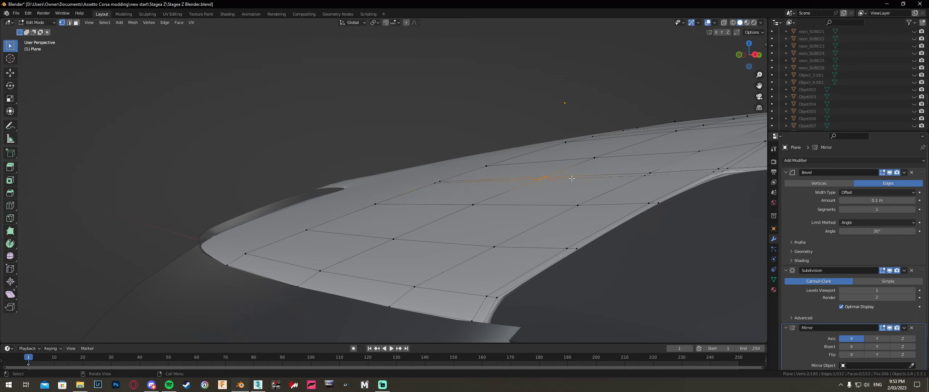
Adjust two hood vertices above the cutout one at a time along the Z axis to follow the side profile
{"action": "middle_click_drag", "start_coordinate": [544, 178], "coordinate": [550, 183]}
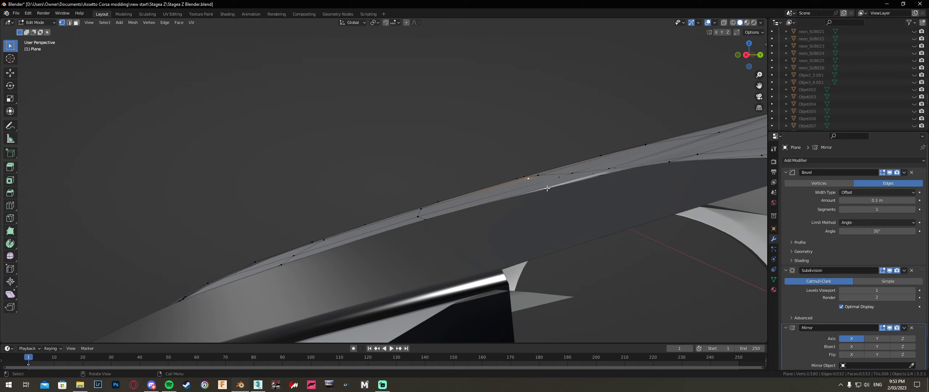
{"action": "key", "text": "g"}
{"action": "key", "text": "z"}
{"action": "left_click", "coordinate": [550, 187]}
{"action": "left_click", "coordinate": [558, 178]}
{"action": "key", "text": "g"}
{"action": "key", "text": "z"}
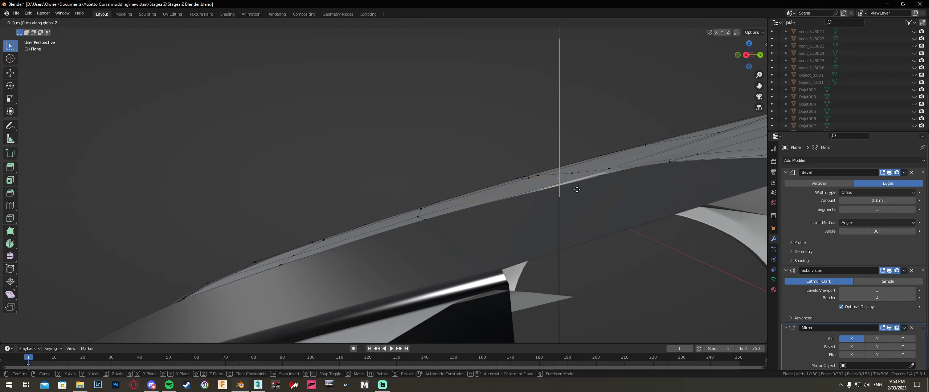
{"action": "left_click", "coordinate": [577, 188]}
Move the pair of adjoining vertices above the hood cutout together along the Z axis
{"action": "left_click_drag", "start_coordinate": [561, 171], "coordinate": [560, 171]}
{"action": "key", "text": "g"}
{"action": "key", "text": "z"}
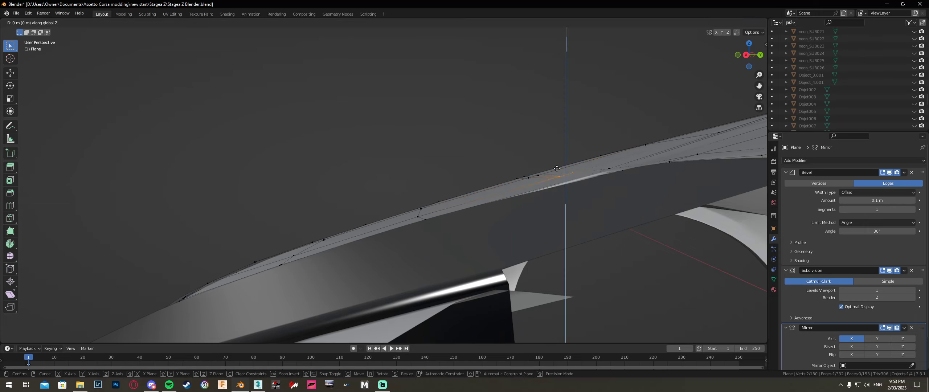
{"action": "left_click", "coordinate": [557, 168]}
Select the vertices near the inner corner of the hood cutout using see-through display and nudge them along Z
{"action": "scroll", "coordinate": [608, 181], "scroll_direction": "up", "scroll_amount": 4}
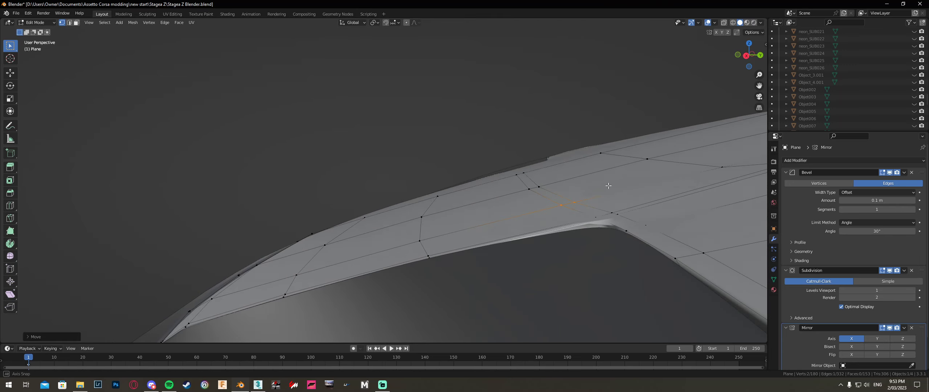
{"action": "scroll", "coordinate": [627, 212], "scroll_direction": "down", "scroll_amount": 3}
{"action": "key", "text": "alt+z"}
{"action": "left_click", "coordinate": [488, 176]}
{"action": "key", "text": "alt+z"}
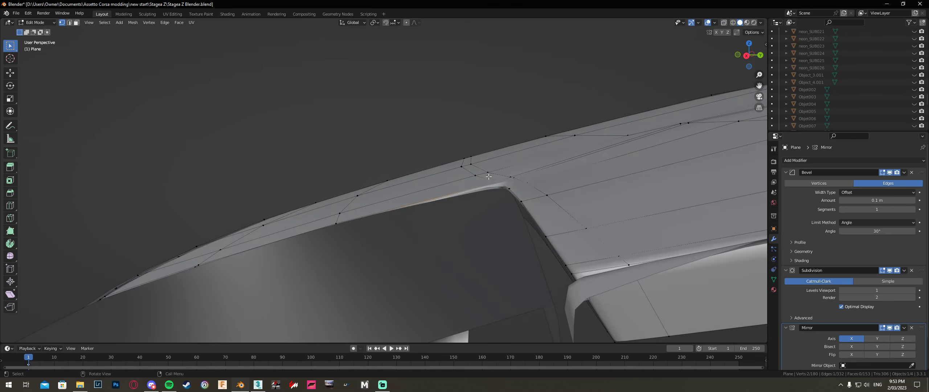
{"action": "key", "text": "g"}
{"action": "key", "text": "z"}
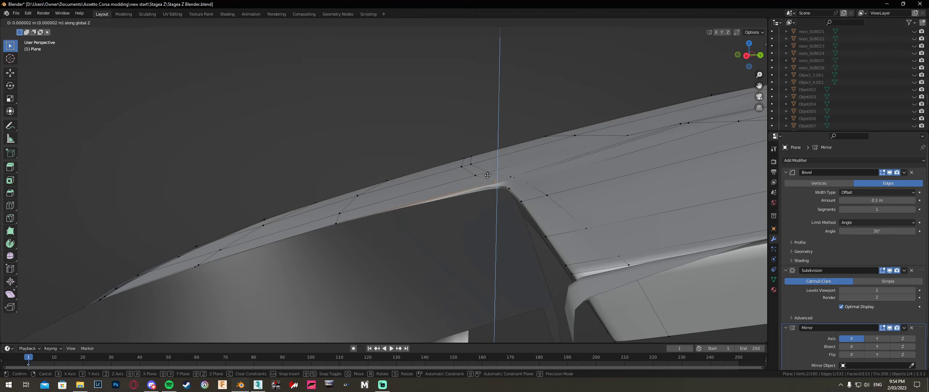
{"action": "left_click", "coordinate": [487, 175]}
Select vertices just above the inner corner of the cutout from the front and adjust their height along Z
{"action": "scroll", "coordinate": [542, 188], "scroll_direction": "down", "scroll_amount": 3}
{"action": "middle_click_drag", "start_coordinate": [548, 189], "coordinate": [525, 184]}
{"action": "left_click", "coordinate": [544, 167]}
{"action": "left_click", "coordinate": [514, 163]}
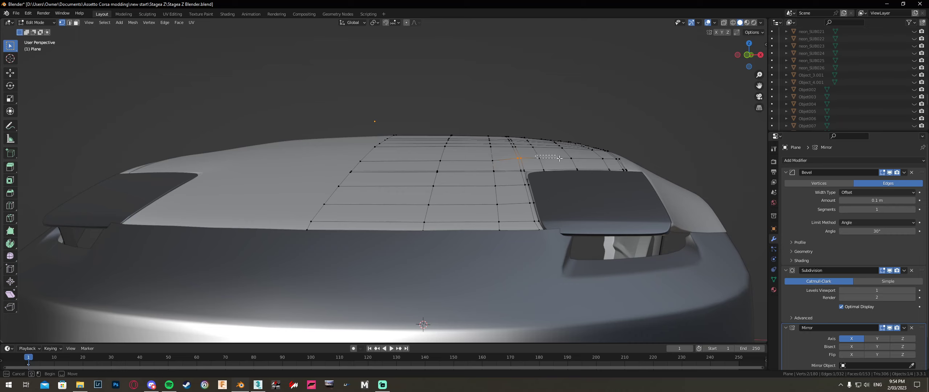
{"action": "left_click_drag", "start_coordinate": [559, 158], "coordinate": [559, 158]}
{"action": "middle_click_drag", "start_coordinate": [559, 158], "coordinate": [529, 175]}
{"action": "key", "text": "g"}
{"action": "key", "text": "z"}
{"action": "left_click", "coordinate": [547, 167]}
Fine-tune the height of the adjoining vertex pair by the cutout corner along Z and check the shaded hood
{"action": "left_click_drag", "start_coordinate": [519, 169], "coordinate": [519, 170]}
{"action": "key", "text": "g"}
{"action": "key", "text": "z"}
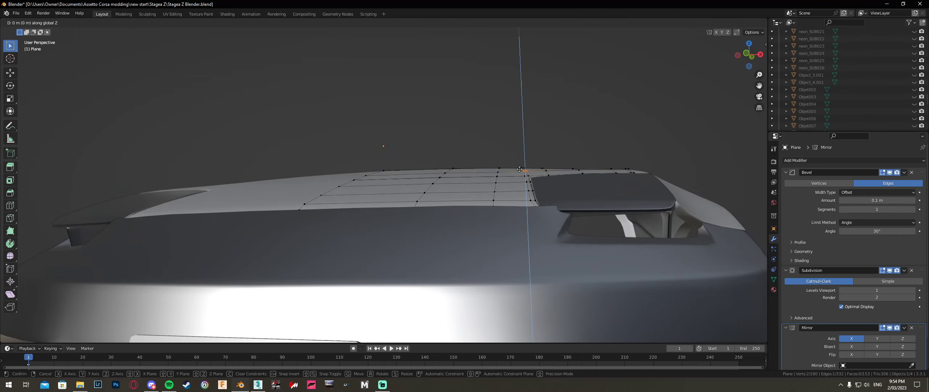
{"action": "left_click", "coordinate": [515, 169]}
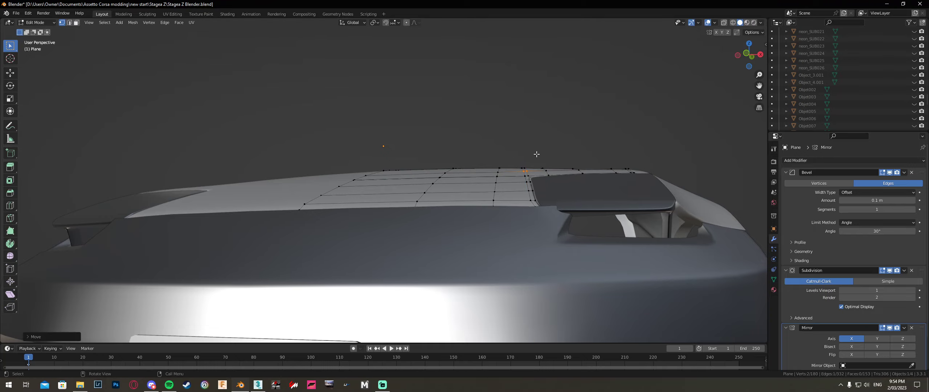
{"action": "key", "text": "Tab"}
{"action": "middle_click_drag", "start_coordinate": [537, 154], "coordinate": [510, 225]}
{"action": "key", "text": "Tab"}
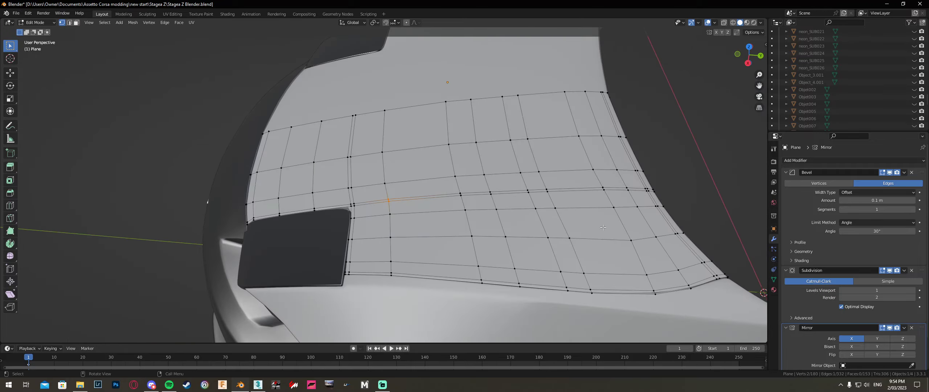
Adjust a vertex on the front part of the hood along Z, add its neighbour and nudge both in height
{"action": "middle_click_drag", "start_coordinate": [603, 228], "coordinate": [404, 144]}
{"action": "left_click", "coordinate": [319, 154]}
{"action": "key", "text": "g"}
{"action": "key", "text": "z"}
{"action": "left_click", "coordinate": [363, 148]}
{"action": "left_click", "coordinate": [392, 150], "text": "shift"}
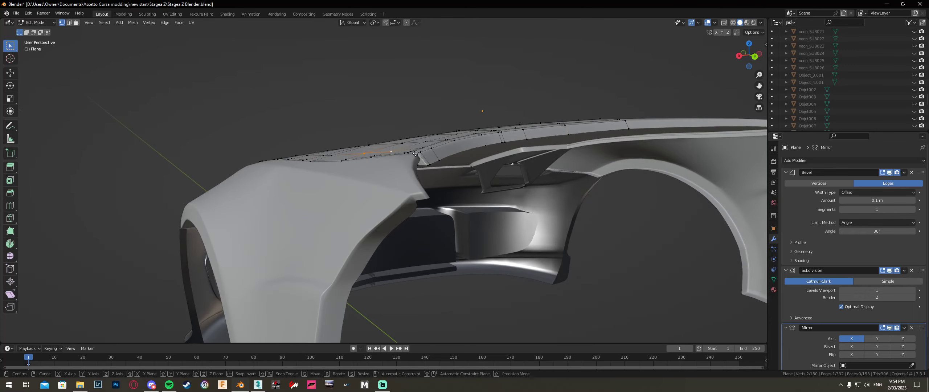
{"action": "key", "text": "g"}
{"action": "key", "text": "z"}
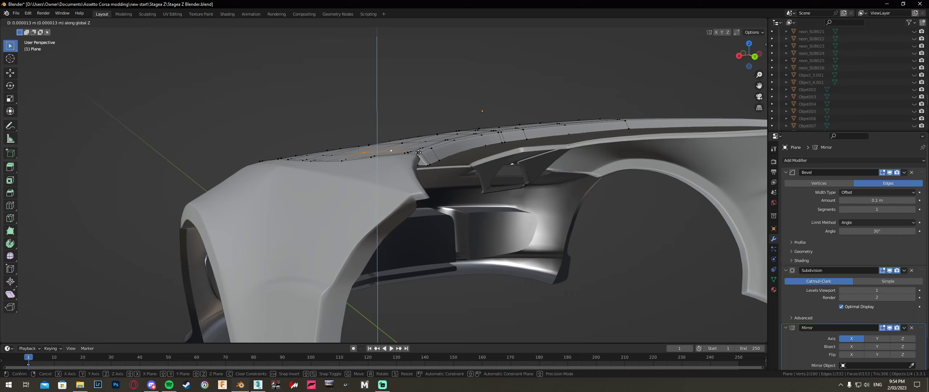
{"action": "left_click", "coordinate": [418, 152]}
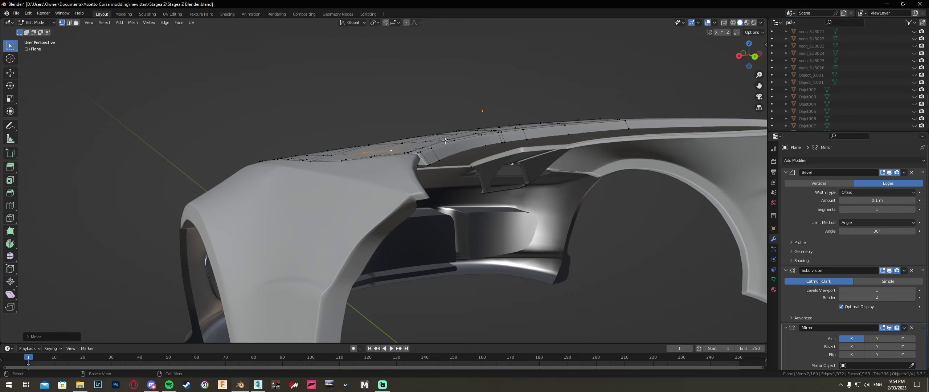
Level two adjoining vertices midway along the hood against the fender line with Z-axis moves
{"action": "middle_click_drag", "start_coordinate": [526, 148], "coordinate": [437, 127]}
{"action": "left_click", "coordinate": [392, 139]}
{"action": "key", "text": "g"}
{"action": "key", "text": "z"}
{"action": "left_click", "coordinate": [437, 126]}
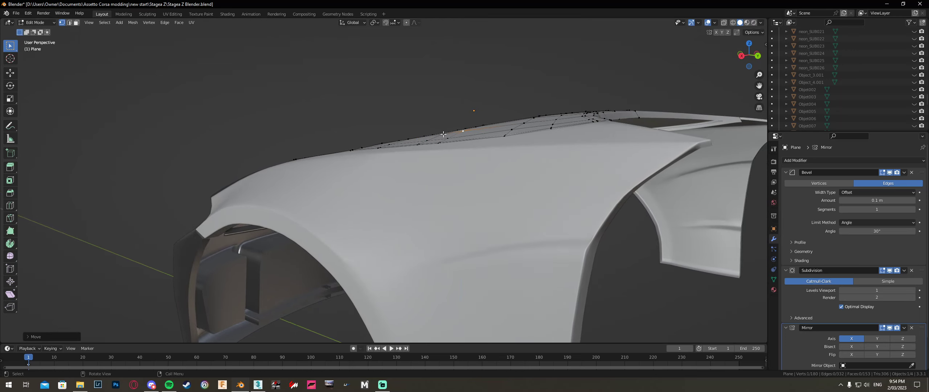
{"action": "left_click", "coordinate": [444, 134], "text": "shift"}
{"action": "key", "text": "g"}
{"action": "key", "text": "z"}
{"action": "left_click", "coordinate": [488, 138]}
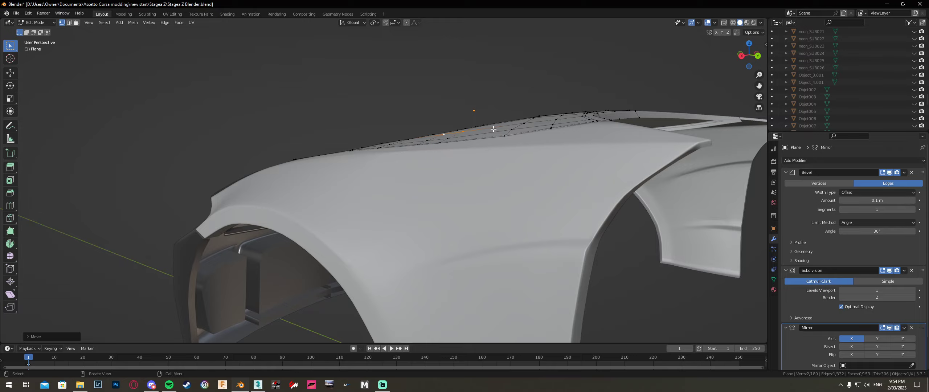
Finish editing the hood and open the front fender mesh for vertex editing
{"action": "middle_click_drag", "start_coordinate": [493, 128], "coordinate": [426, 178]}
{"action": "scroll", "coordinate": [432, 185], "scroll_direction": "up", "scroll_amount": 5}
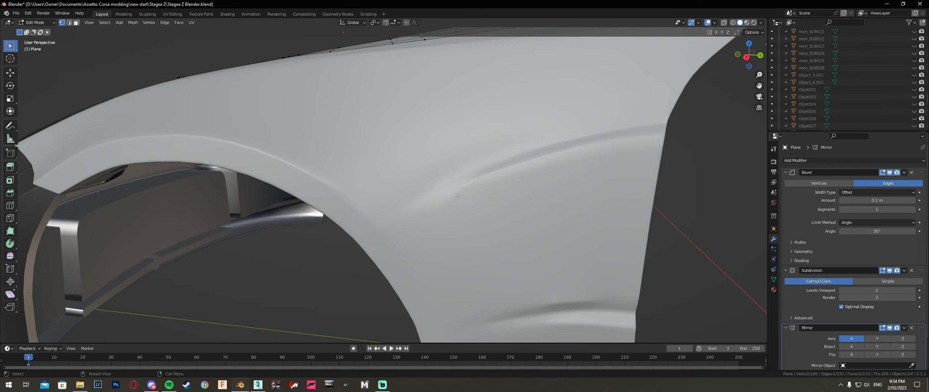
{"action": "key", "text": "Tab"}
{"action": "left_click", "coordinate": [460, 196]}
{"action": "middle_click_drag", "start_coordinate": [460, 195], "coordinate": [482, 198]}
{"action": "key", "text": "Tab"}
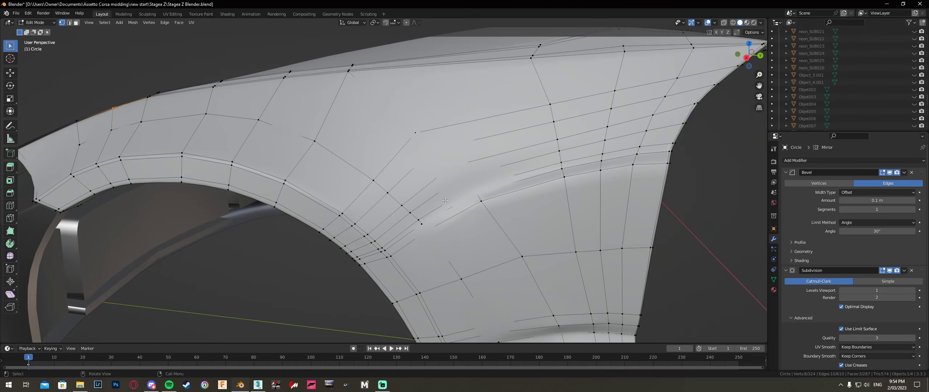
Examine the front fender's mesh and shaded surface against the hood from several angles
{"action": "key", "text": "Tab"}
{"action": "middle_click_drag", "start_coordinate": [433, 213], "coordinate": [456, 225]}
{"action": "key", "text": "Tab"}
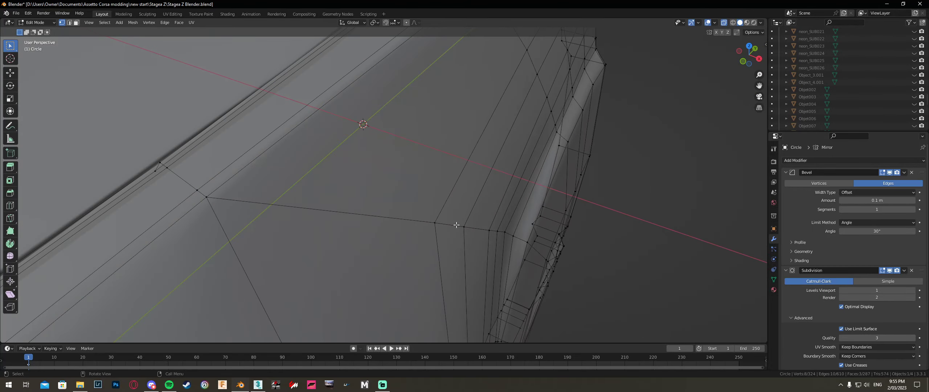
{"action": "mouse_move", "coordinate": [500, 244]}
{"action": "middle_mouse_down"}
{"action": "mouse_move", "coordinate": [498, 284]}
{"action": "mouse_move", "coordinate": [513, 254]}
{"action": "middle_mouse_up"}
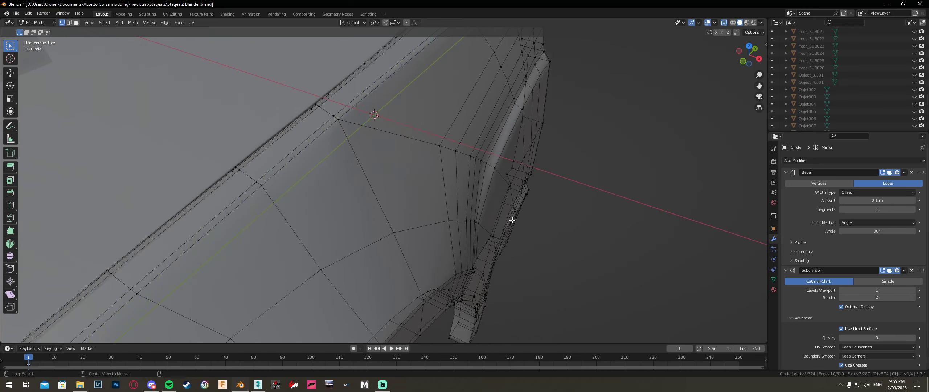
{"action": "key", "text": "Tab"}
{"action": "mouse_move", "coordinate": [511, 222]}
{"action": "middle_mouse_down"}
{"action": "mouse_move", "coordinate": [530, 217]}
{"action": "mouse_move", "coordinate": [515, 215]}
{"action": "middle_mouse_up"}
{"action": "key", "text": "Tab"}
{"action": "scroll", "coordinate": [432, 129], "scroll_direction": "down", "scroll_amount": 1}
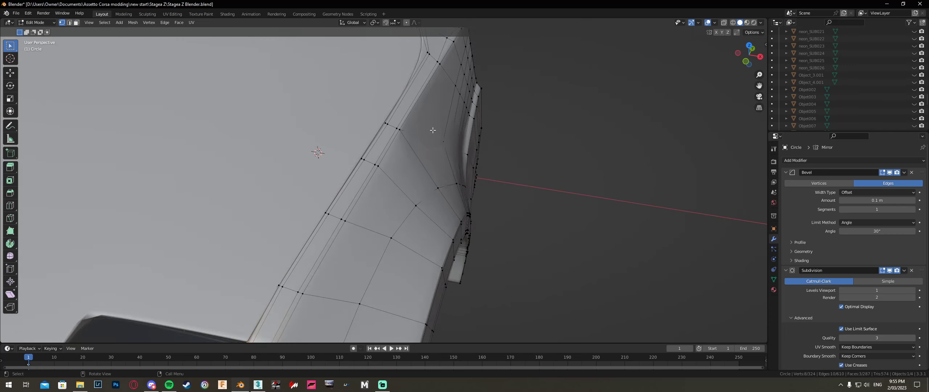
{"action": "key", "text": "Tab"}
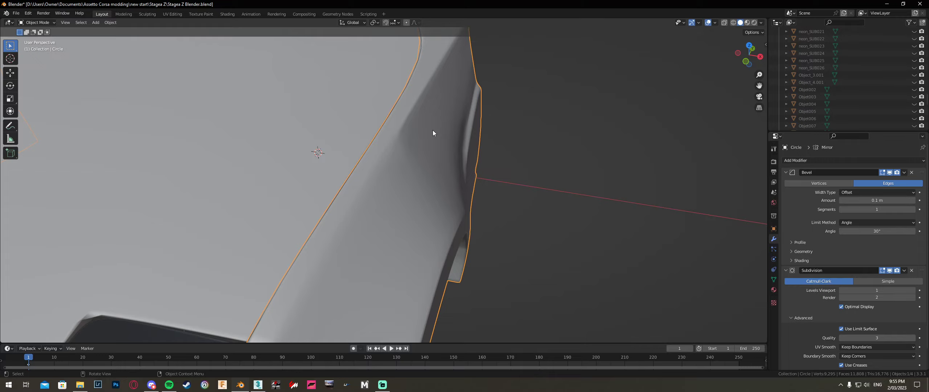
{"action": "scroll", "coordinate": [432, 131], "scroll_direction": "down", "scroll_amount": 6}
{"action": "middle_click_drag", "start_coordinate": [432, 142], "coordinate": [453, 197]}
{"action": "scroll", "coordinate": [514, 192], "scroll_direction": "up", "scroll_amount": 5}
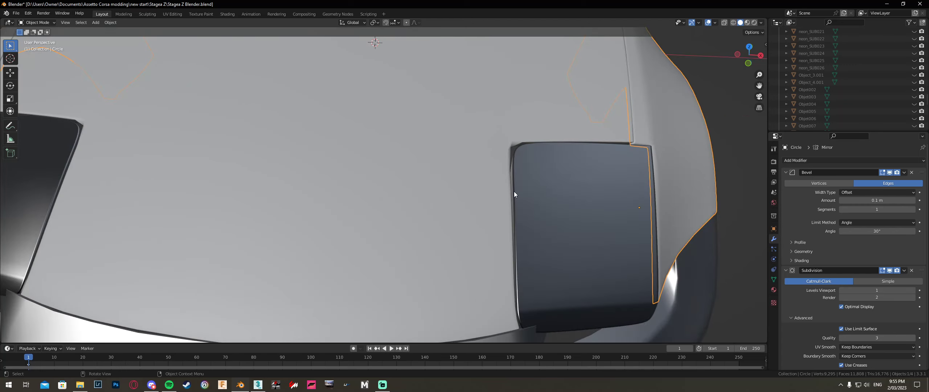
{"action": "middle_click_drag", "start_coordinate": [526, 183], "coordinate": [513, 202]}
Open the hood mesh for editing and add an edge loop across it, slid close to the headlight cutout's inner rear corner
{"action": "key", "text": "Tab"}
{"action": "key", "text": "Tab"}
{"action": "left_click", "coordinate": [505, 205]}
{"action": "key", "text": "Tab"}
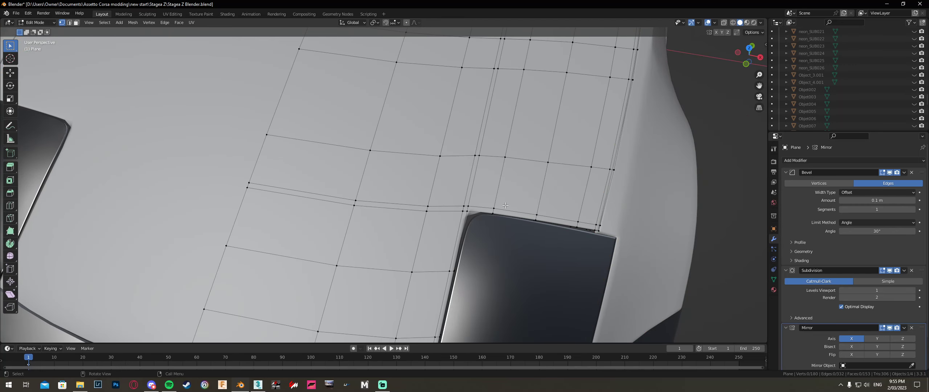
{"action": "left_click", "coordinate": [456, 232]}
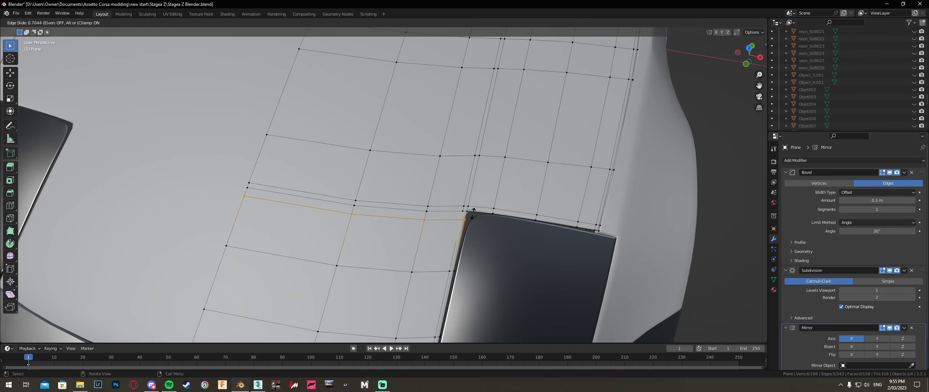
{"action": "left_click", "coordinate": [472, 215]}
Select the vertices around the headlight cutout's inner rear corner and shift them slightly along X
{"action": "key", "text": "alt+z"}
{"action": "left_click_drag", "start_coordinate": [476, 235], "coordinate": [458, 202]}
{"action": "key", "text": "alt+z"}
{"action": "middle_click_drag", "start_coordinate": [502, 212], "coordinate": [515, 218]}
{"action": "key", "text": "alt+z"}
{"action": "key", "text": "alt+z"}
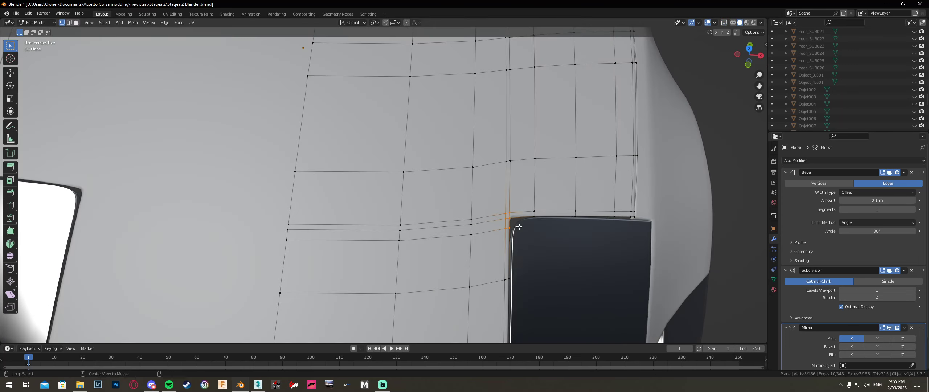
{"action": "key", "text": "g"}
{"action": "key", "text": "x"}
{"action": "left_click", "coordinate": [522, 226]}
Select the vertex pair right at the cutout's inner rear corner and nudge it along X, then along Y
{"action": "middle_click_drag", "start_coordinate": [521, 226], "coordinate": [434, 225]}
{"action": "key", "text": "alt+z"}
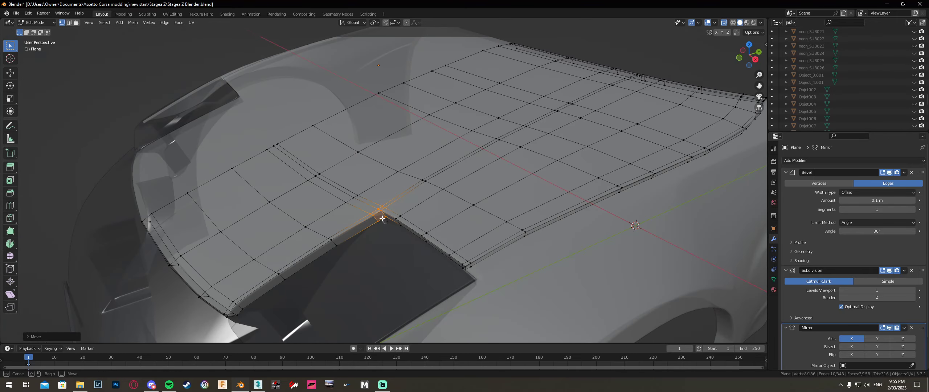
{"action": "left_click_drag", "start_coordinate": [364, 207], "coordinate": [364, 207]}
{"action": "key", "text": "alt+z"}
{"action": "middle_click_drag", "start_coordinate": [364, 208], "coordinate": [526, 236]}
{"action": "key", "text": "alt+z"}
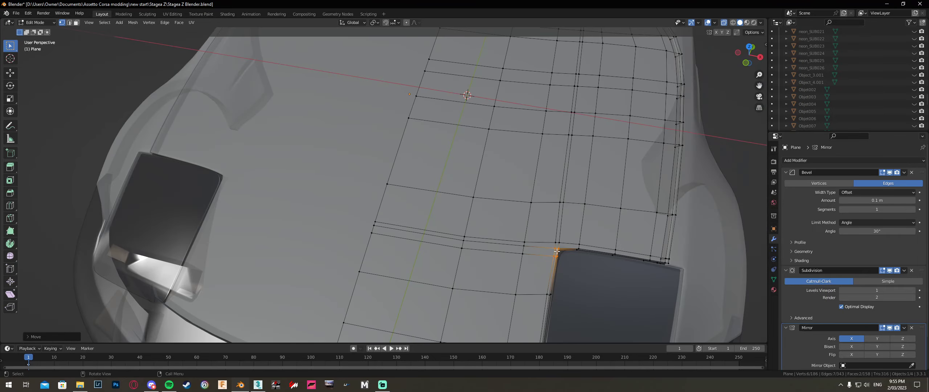
{"action": "left_click", "coordinate": [555, 248]}
{"action": "key", "text": "alt+z"}
{"action": "key", "text": "g"}
{"action": "key", "text": "x"}
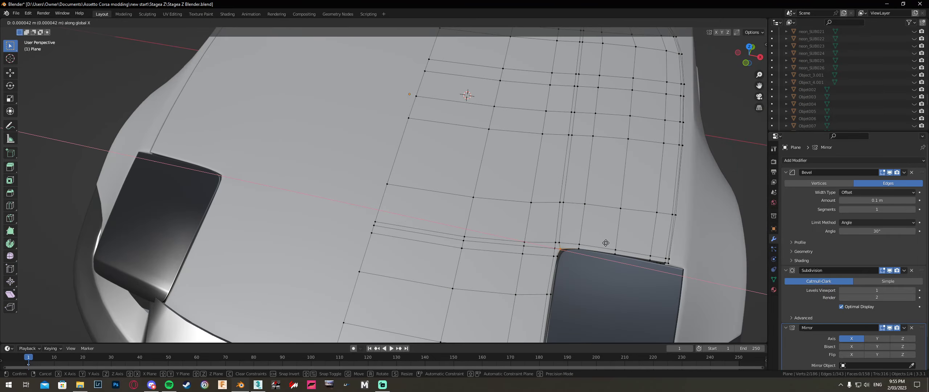
{"action": "left_click", "coordinate": [606, 242]}
{"action": "key", "text": "g"}
{"action": "key", "text": "y"}
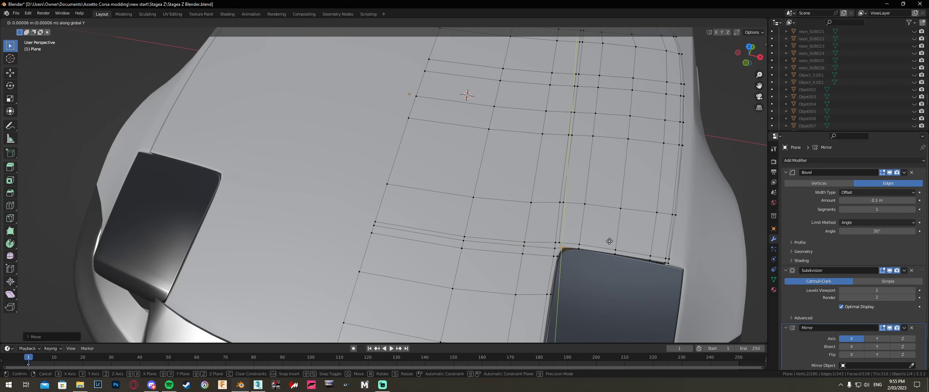
{"action": "left_click", "coordinate": [609, 241]}
Nudge the single vertex beside the cutout's inner rear corner and reselect the corner vertex pair
{"action": "key", "text": "alt+z"}
{"action": "left_click", "coordinate": [572, 254]}
{"action": "key", "text": "alt+z"}
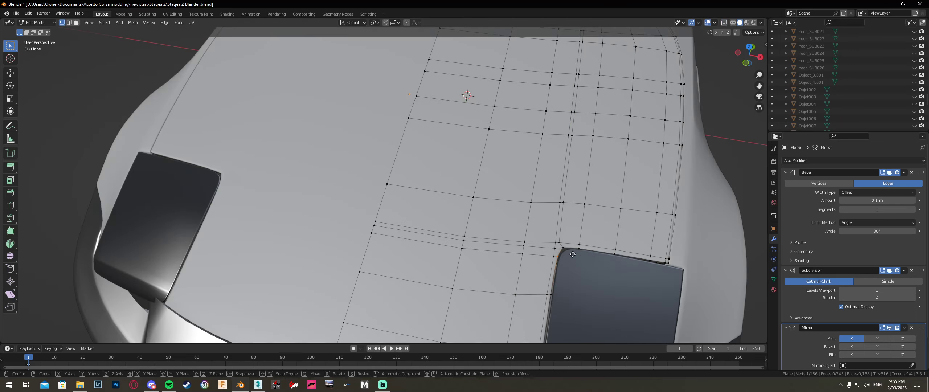
{"action": "left_click", "coordinate": [566, 255]}
{"action": "key", "text": "alt+z"}
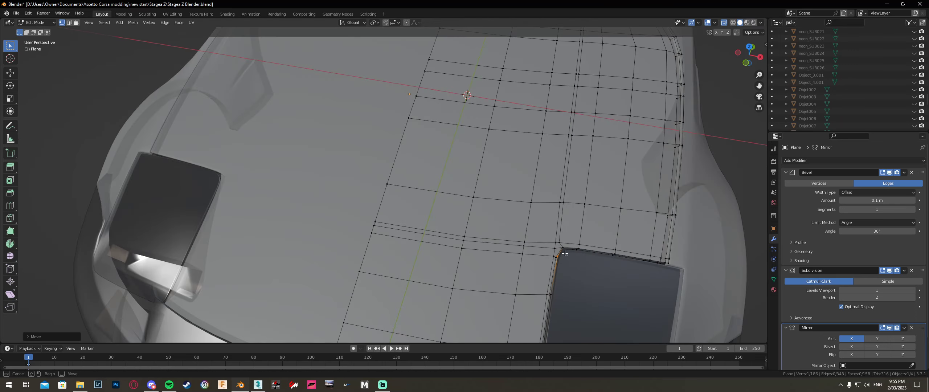
{"action": "left_click_drag", "start_coordinate": [564, 253], "coordinate": [557, 245]}
{"action": "key", "text": "alt+z"}
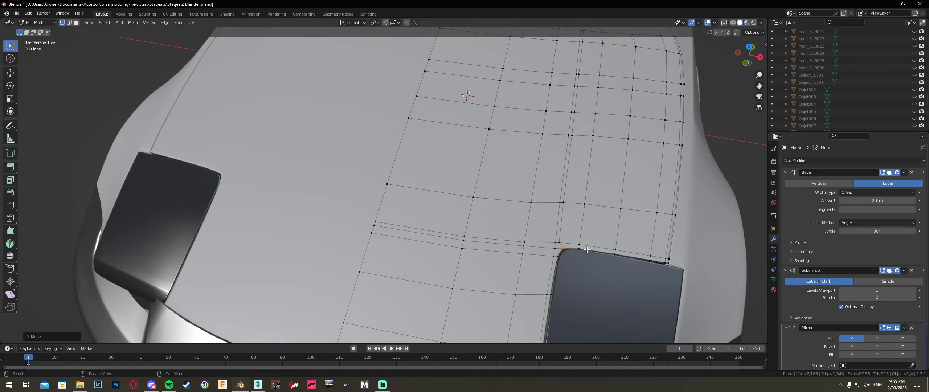
Slide the neighbouring vertices on the cutout's rear edge along X toward the inner corner
{"action": "key", "text": "alt+z"}
{"action": "key", "text": "alt+z"}
{"action": "key", "text": "g"}
{"action": "key", "text": "x"}
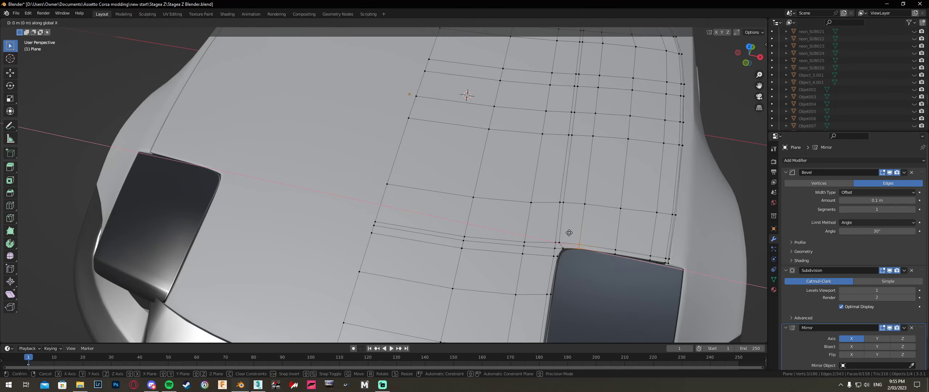
{"action": "left_click", "coordinate": [560, 231]}
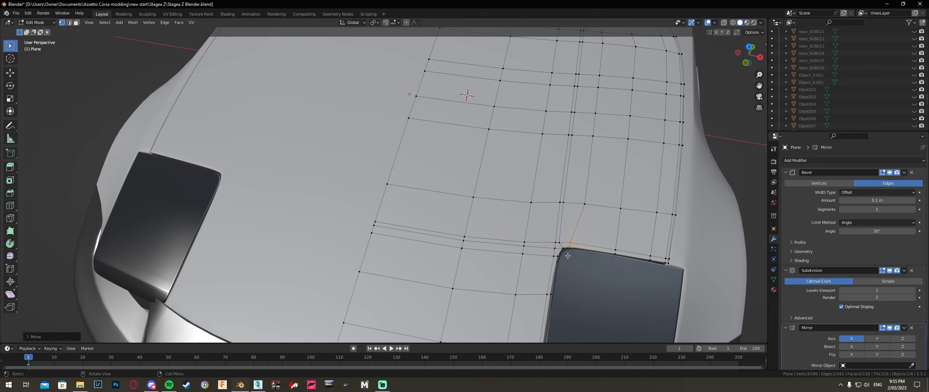
Reselect the inner corner vertex pair and move it along X to round off the corner
{"action": "key", "text": "alt+z"}
{"action": "left_click", "coordinate": [559, 247]}
{"action": "key", "text": "alt+z"}
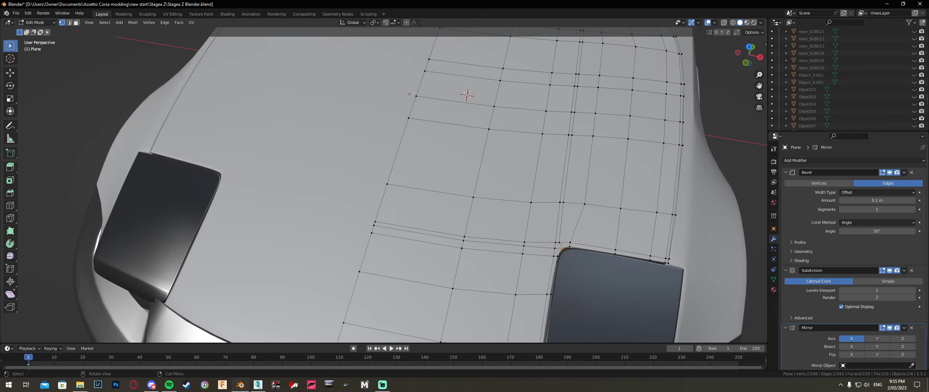
{"action": "key", "text": "g"}
{"action": "key", "text": "x"}
{"action": "left_click", "coordinate": [576, 242]}
Inspect the hood and the reshaped cutout corner in shaded and X-ray display from the front and a low angle
{"action": "key", "text": "Tab"}
{"action": "middle_click_drag", "start_coordinate": [598, 249], "coordinate": [614, 216]}
{"action": "key", "text": "Tab"}
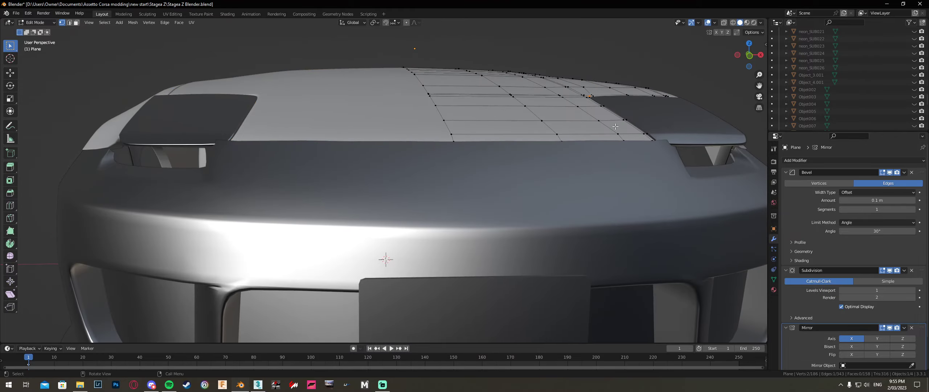
{"action": "middle_click_drag", "start_coordinate": [601, 121], "coordinate": [585, 120]}
{"action": "scroll", "coordinate": [587, 88], "scroll_direction": "up", "scroll_amount": 3}
{"action": "middle_click_drag", "start_coordinate": [586, 88], "coordinate": [586, 195]}
{"action": "key", "text": "alt+z"}
{"action": "middle_click_drag", "start_coordinate": [628, 147], "coordinate": [620, 146]}
{"action": "key", "text": "Tab"}
{"action": "key", "text": "alt+z"}
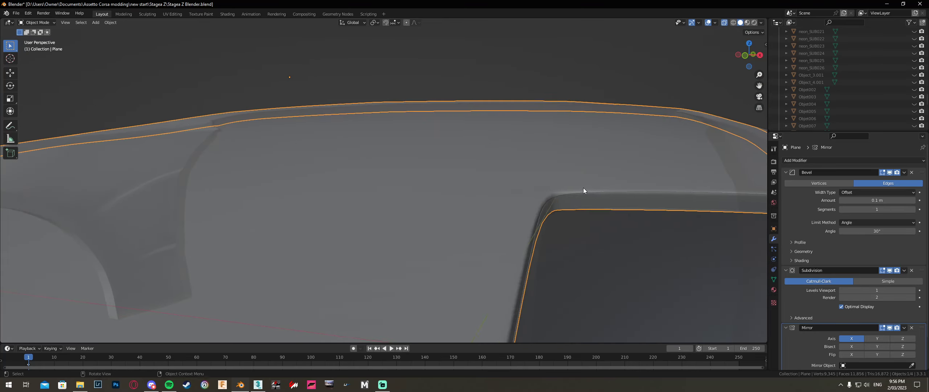
{"action": "middle_click_drag", "start_coordinate": [583, 187], "coordinate": [492, 185]}
Adjust the height of a top vertex at the cutout's inner rear corner along Z in a low side view
{"action": "key", "text": "Tab"}
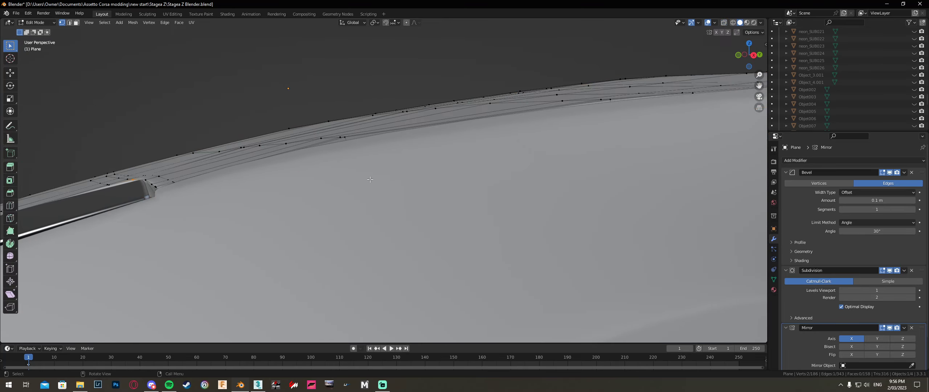
{"action": "key", "text": "alt+z"}
{"action": "middle_click_drag", "start_coordinate": [297, 170], "coordinate": [204, 184]}
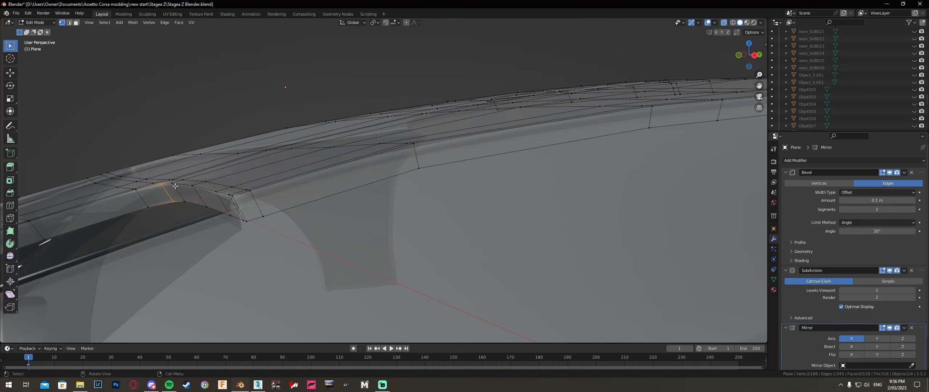
{"action": "key", "text": "alt+z"}
{"action": "key", "text": "g"}
{"action": "key", "text": "z"}
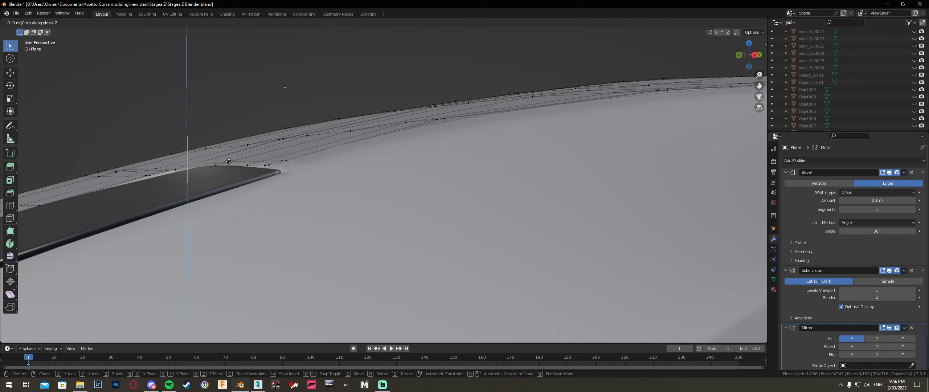
{"action": "left_click", "coordinate": [230, 160]}
Select the adjacent top vertex on the cutout's corner edge and fine-tune its height along Z
{"action": "key", "text": "alt+z"}
{"action": "left_click", "coordinate": [198, 166]}
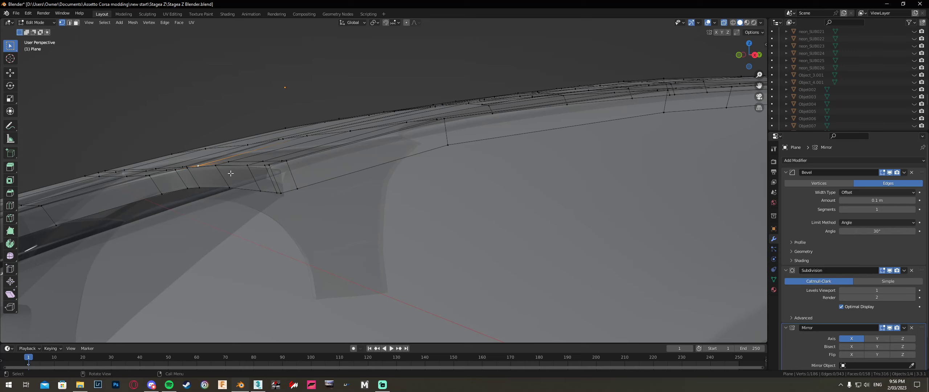
{"action": "key", "text": "alt+z"}
{"action": "key", "text": "g"}
{"action": "key", "text": "z"}
{"action": "left_click", "coordinate": [187, 168]}
Add the next corner vertex to the selection, move both along Z, and check the shaded hood and fender
{"action": "key", "text": "alt+z"}
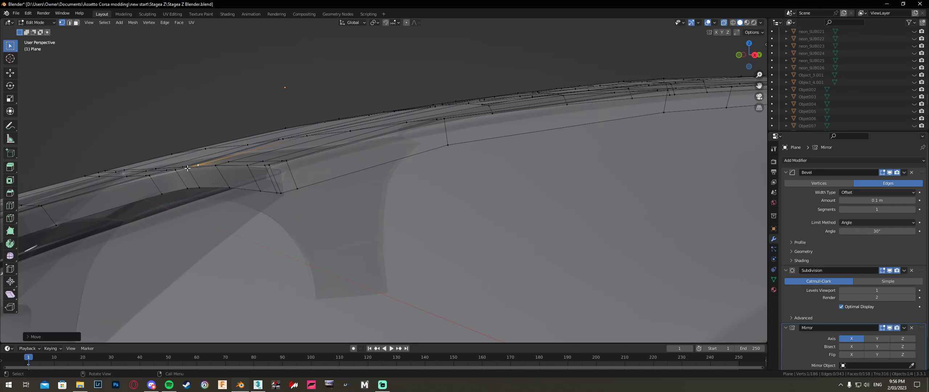
{"action": "left_click_drag", "start_coordinate": [181, 165], "coordinate": [177, 163], "text": "shift"}
{"action": "key", "text": "alt+z"}
{"action": "key", "text": "g"}
{"action": "key", "text": "z"}
{"action": "left_click", "coordinate": [200, 169]}
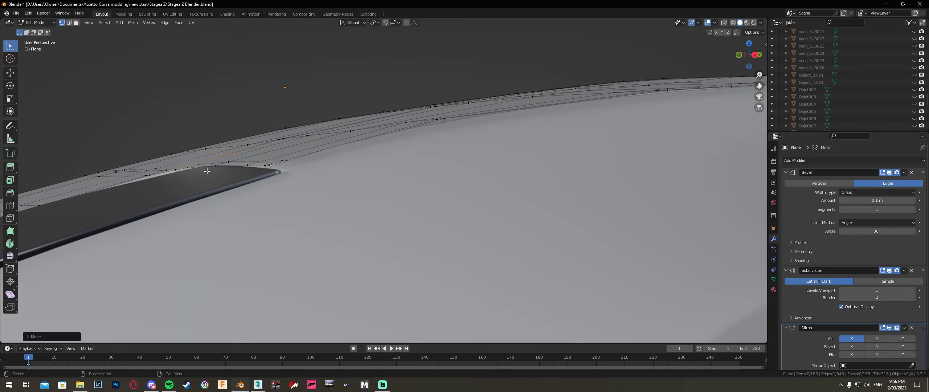
{"action": "middle_click_drag", "start_coordinate": [203, 169], "coordinate": [521, 177]}
{"action": "key", "text": "Tab"}
{"action": "left_click", "coordinate": [683, 228]}
{"action": "middle_click_drag", "start_coordinate": [683, 228], "coordinate": [557, 210]}
{"action": "middle_click_drag", "start_coordinate": [500, 195], "coordinate": [451, 201]}
{"action": "left_click", "coordinate": [451, 198]}
Select the hood vertices at the cutout's outer rear corner and move them along Y, then along Z
{"action": "key", "text": "Tab"}
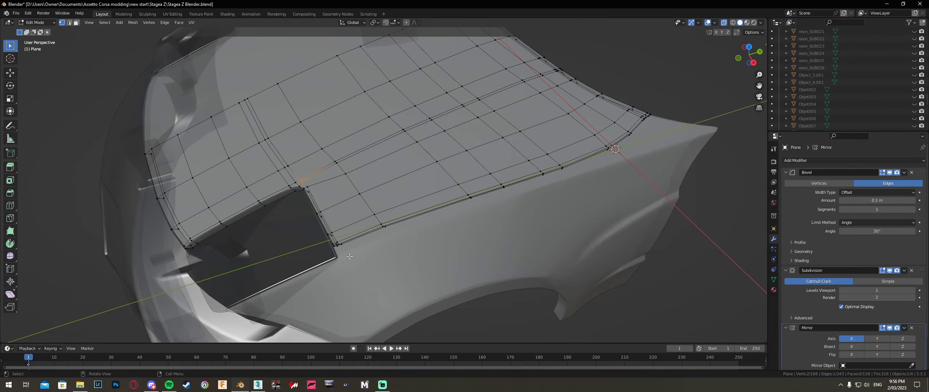
{"action": "left_click_drag", "start_coordinate": [330, 238], "coordinate": [331, 237]}
{"action": "key", "text": "alt+z"}
{"action": "middle_click_drag", "start_coordinate": [335, 232], "coordinate": [541, 151]}
{"action": "scroll", "coordinate": [472, 158], "scroll_direction": "up", "scroll_amount": 4}
{"action": "key", "text": "g"}
{"action": "key", "text": "y"}
{"action": "left_click", "coordinate": [548, 162]}
{"action": "key", "text": "g"}
{"action": "key", "text": "z"}
{"action": "left_click", "coordinate": [540, 151]}
Move the vertices on the cutout's rear edge near the outer corner along Y and check the shaded hood
{"action": "key", "text": "alt+z"}
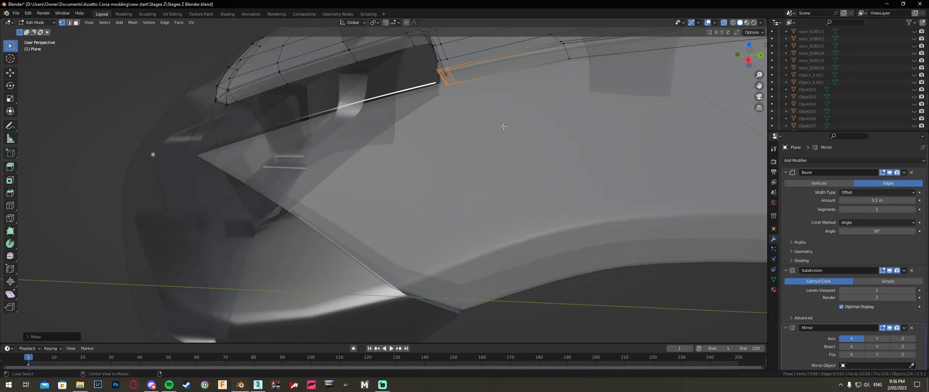
{"action": "middle_click_drag", "start_coordinate": [501, 129], "coordinate": [490, 172]}
{"action": "left_click_drag", "start_coordinate": [419, 166], "coordinate": [419, 166]}
{"action": "middle_click_drag", "start_coordinate": [419, 166], "coordinate": [493, 141]}
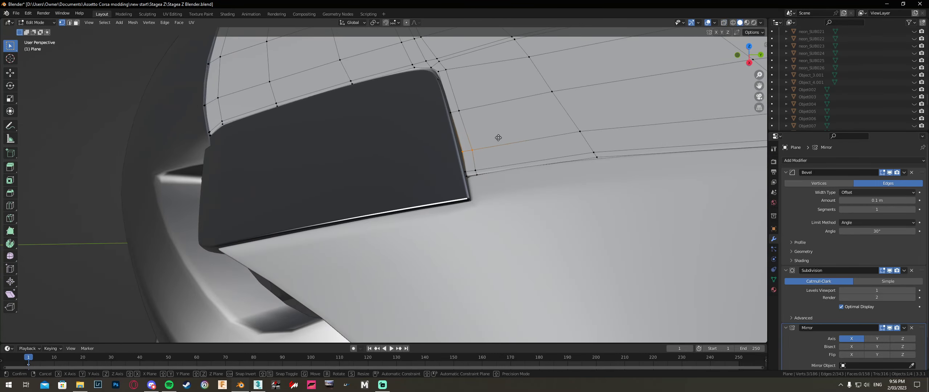
{"action": "key", "text": "g"}
{"action": "key", "text": "y"}
{"action": "left_click", "coordinate": [496, 137]}
{"action": "key", "text": "Tab"}
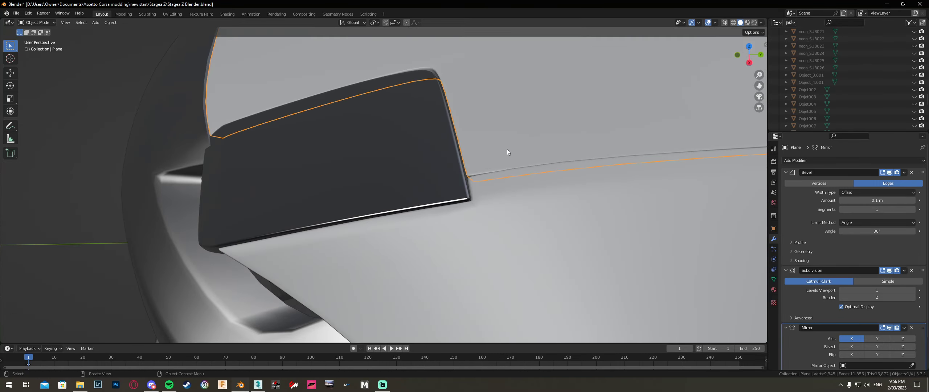
{"action": "scroll", "coordinate": [534, 129], "scroll_direction": "down", "scroll_amount": 6}
{"action": "left_click", "coordinate": [553, 216]}
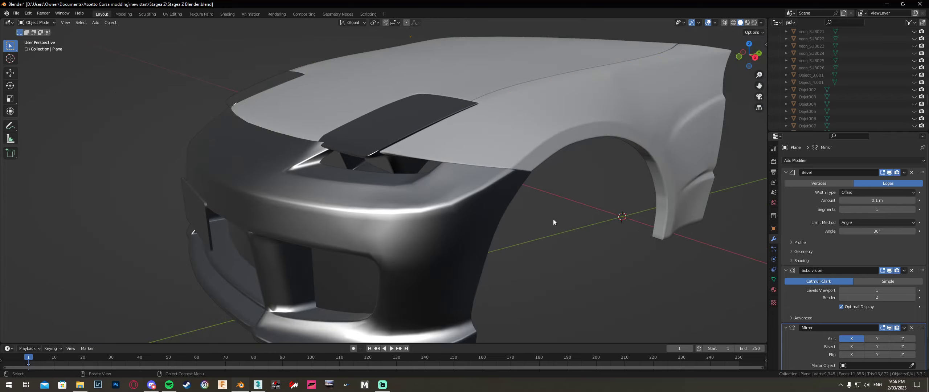
{"action": "middle_click_drag", "start_coordinate": [554, 218], "coordinate": [497, 249]}
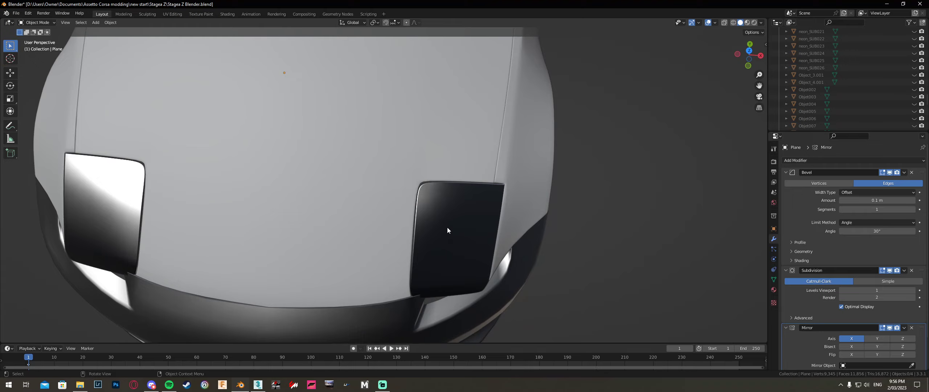
{"action": "middle_click_drag", "start_coordinate": [447, 227], "coordinate": [404, 178]}
Add an edge loop across the hood close to its front edge and check the shaded front end
{"action": "left_click", "coordinate": [368, 169]}
{"action": "key", "text": "Tab"}
{"action": "scroll", "coordinate": [312, 210], "scroll_direction": "up", "scroll_amount": 2}
{"action": "key", "text": "ctrl+r"}
{"action": "left_click", "coordinate": [297, 219]}
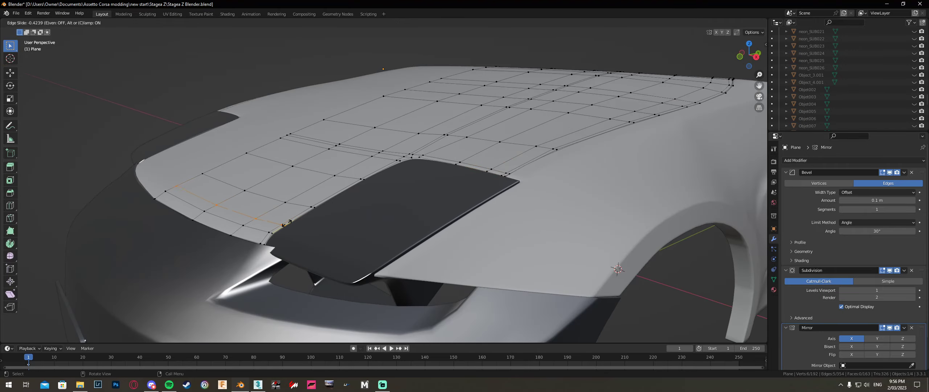
{"action": "left_click", "coordinate": [278, 228]}
{"action": "key", "text": "Tab"}
{"action": "middle_click_drag", "start_coordinate": [368, 215], "coordinate": [347, 203]}
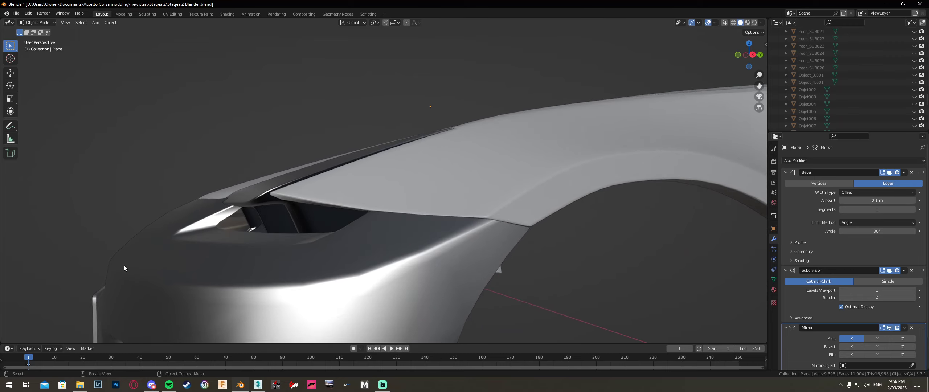
{"action": "middle_click_drag", "start_coordinate": [373, 213], "coordinate": [402, 215]}
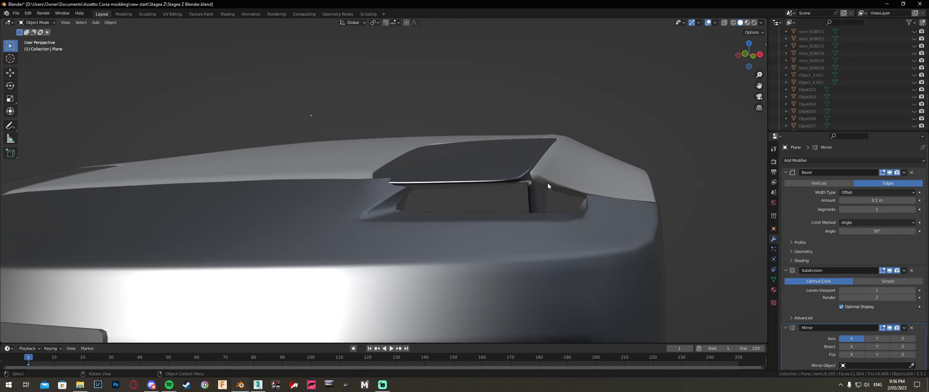
Hide the front bumper temporarily to check the hood, fender and headlight covers, and bring it back
{"action": "middle_click_drag", "start_coordinate": [547, 183], "coordinate": [511, 258]}
{"action": "left_click", "coordinate": [435, 234]}
{"action": "key", "text": "shift+h"}
{"action": "scroll", "coordinate": [428, 268], "scroll_direction": "down", "scroll_amount": 5}
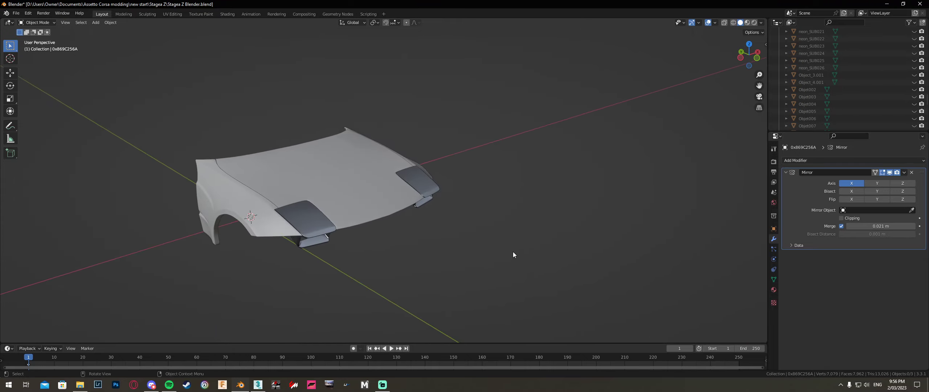
{"action": "key", "text": "alt+h"}
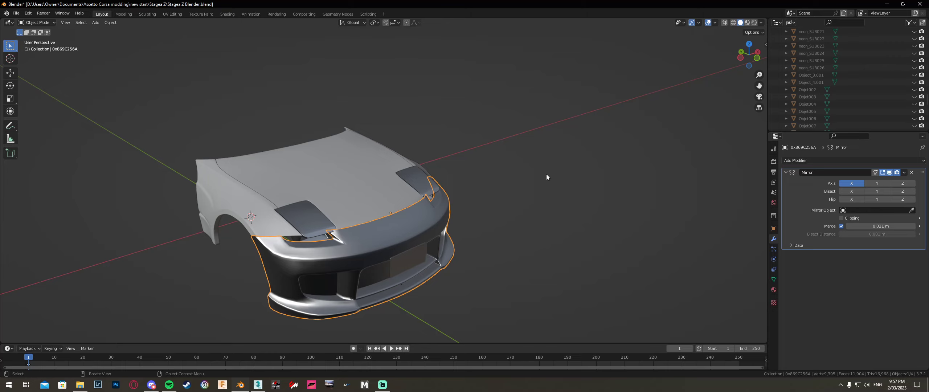
Select the central hood vertices on the two close crosswise rows by the headlights' rear edge and move them along Z, then along Y
{"action": "middle_click_drag", "start_coordinate": [562, 173], "coordinate": [375, 182]}
{"action": "left_click", "coordinate": [375, 176]}
{"action": "key", "text": "Tab"}
{"action": "scroll", "coordinate": [373, 183], "scroll_direction": "up", "scroll_amount": 3}
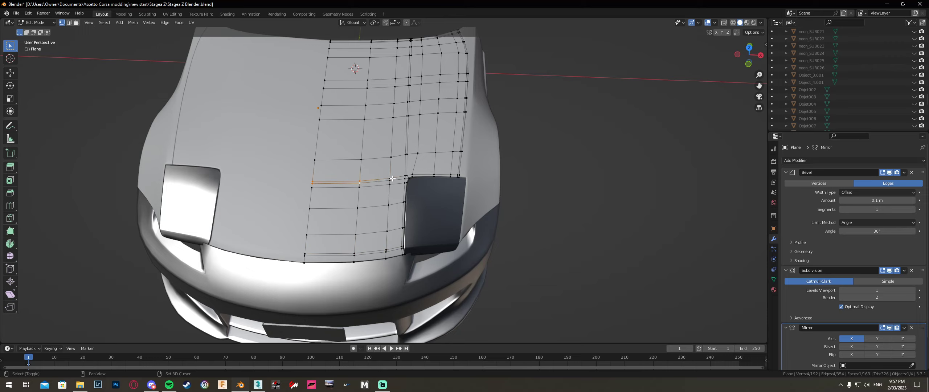
{"action": "left_click_drag", "start_coordinate": [396, 175], "coordinate": [310, 137]}
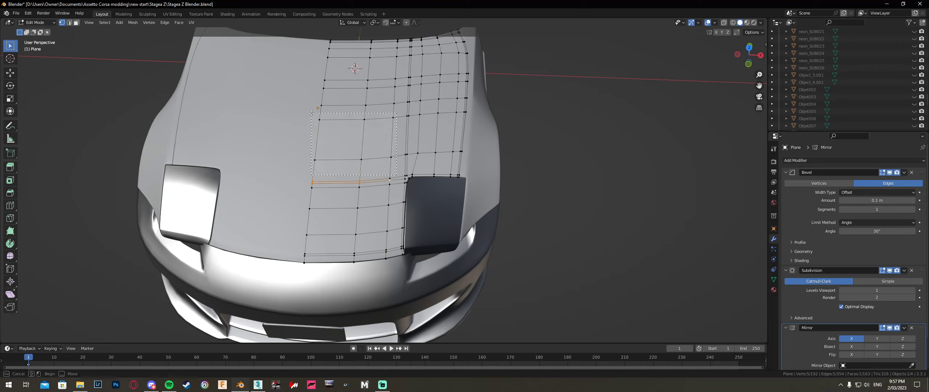
{"action": "left_click_drag", "start_coordinate": [309, 180], "coordinate": [309, 180]}
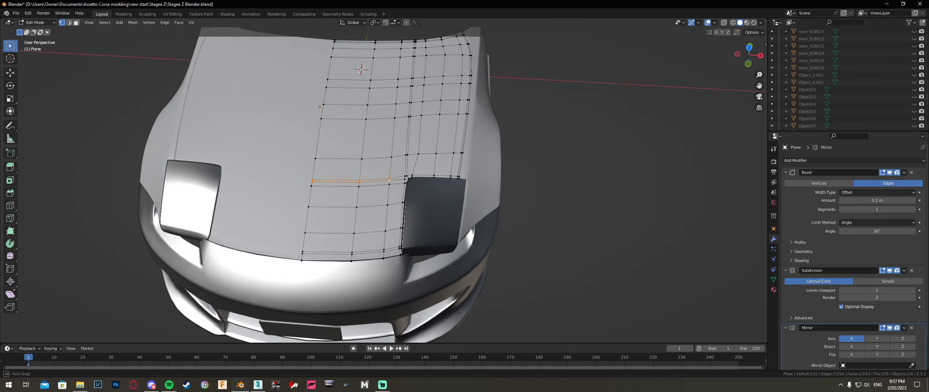
{"action": "middle_click_drag", "start_coordinate": [309, 180], "coordinate": [340, 132]}
{"action": "key", "text": "g"}
{"action": "key", "text": "z"}
{"action": "left_click", "coordinate": [346, 128]}
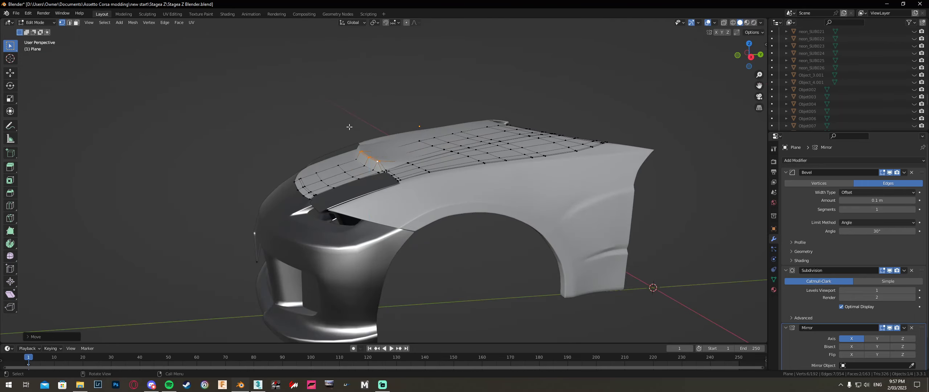
{"action": "key", "text": "g"}
{"action": "key", "text": "y"}
{"action": "left_click", "coordinate": [355, 125]}
Move the single vertex just behind the raised rows along Z, then move the vertex farther back on the hood along Z
{"action": "key", "text": "alt+z"}
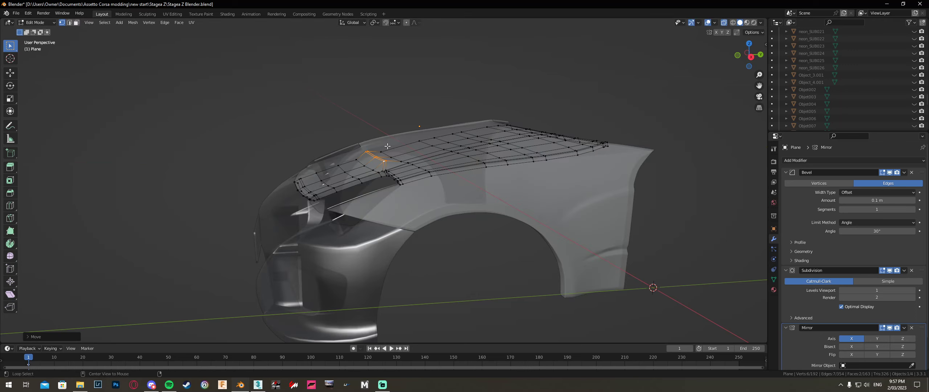
{"action": "left_click", "coordinate": [403, 161]}
{"action": "key", "text": "alt+z"}
{"action": "key", "text": "g"}
{"action": "key", "text": "z"}
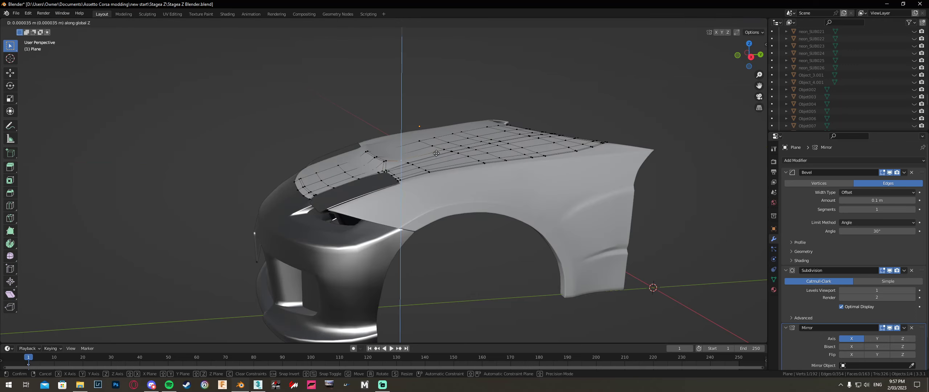
{"action": "left_click", "coordinate": [442, 151]}
{"action": "left_click", "coordinate": [444, 150]}
{"action": "key", "text": "g"}
{"action": "key", "text": "z"}
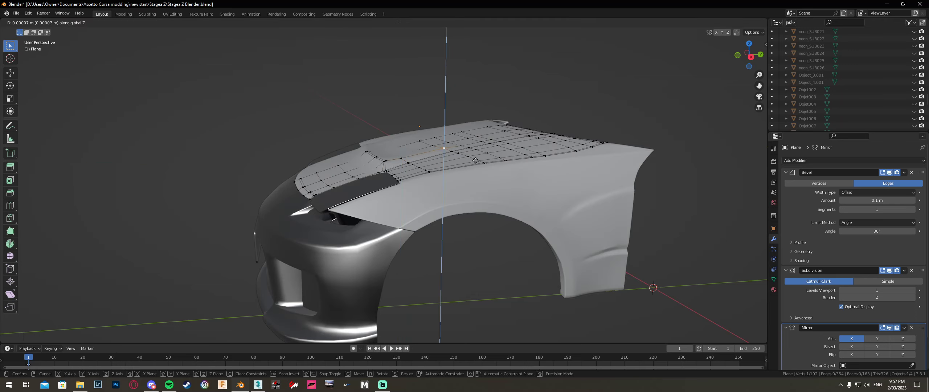
{"action": "left_click", "coordinate": [475, 161]}
Adjust the vertex directly behind the raised rows along Z again and check the shaded hood
{"action": "left_click", "coordinate": [422, 160]}
{"action": "key", "text": "g"}
{"action": "key", "text": "z"}
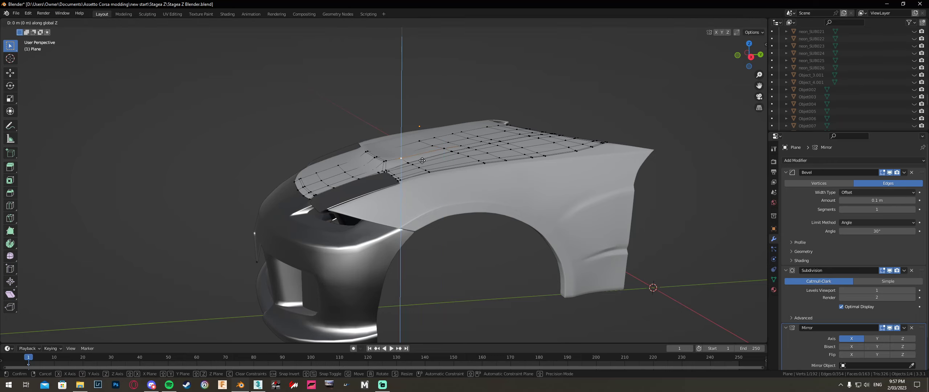
{"action": "left_click", "coordinate": [424, 160]}
{"action": "key", "text": "Tab"}
{"action": "scroll", "coordinate": [425, 160], "scroll_direction": "up", "scroll_amount": 5}
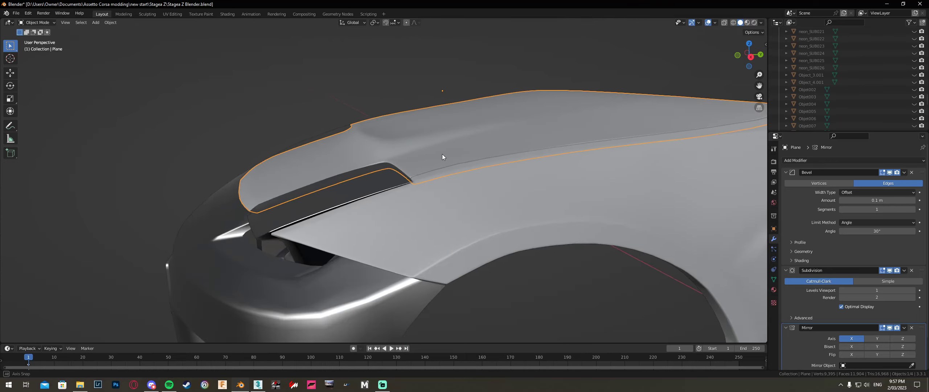
Box-select the raised crosswise rows between the headlights and move them along Z, then along Y
{"action": "middle_click_drag", "start_coordinate": [442, 154], "coordinate": [508, 181]}
{"action": "key", "text": "Tab"}
{"action": "middle_click_drag", "start_coordinate": [419, 72], "coordinate": [463, 267], "text": "shift"}
{"action": "key", "text": "b"}
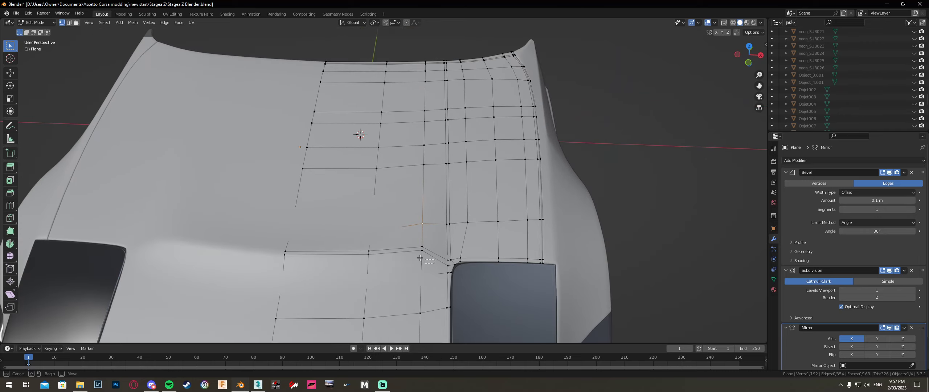
{"action": "left_click_drag", "start_coordinate": [269, 244], "coordinate": [270, 244]}
{"action": "middle_click_drag", "start_coordinate": [457, 225], "coordinate": [528, 192]}
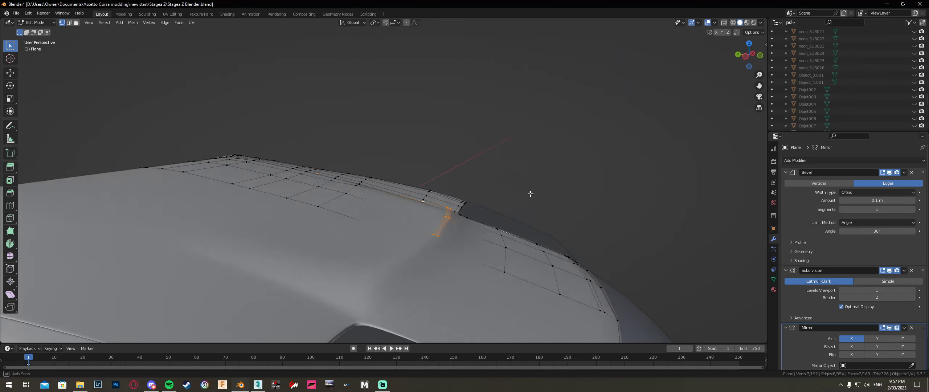
{"action": "key", "text": "g"}
{"action": "key", "text": "z"}
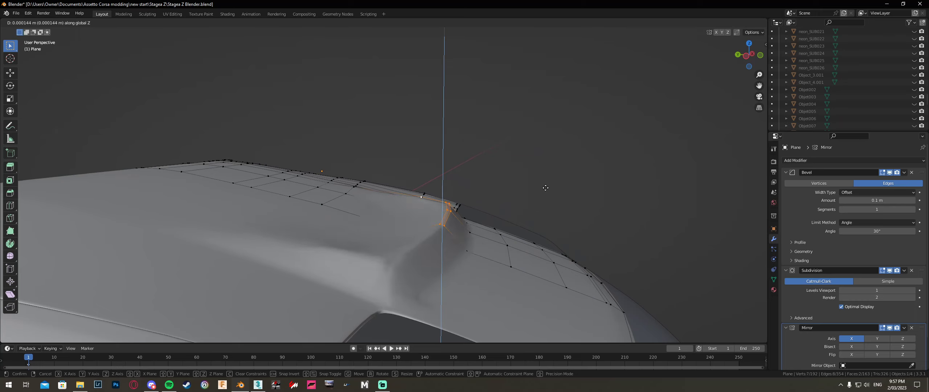
{"action": "left_click", "coordinate": [544, 187]}
{"action": "key", "text": "g"}
{"action": "key", "text": "y"}
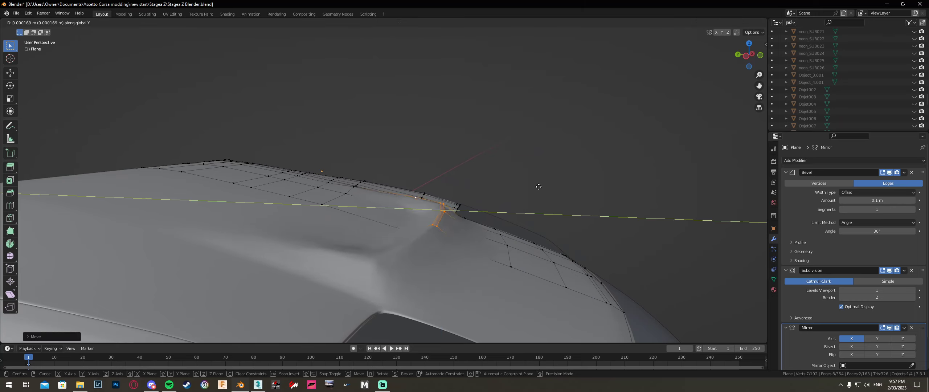
{"action": "left_click", "coordinate": [539, 187]}
Move the hood vertex behind the raised step along Y and check the shaded shape
{"action": "middle_click_drag", "start_coordinate": [533, 188], "coordinate": [385, 199]}
{"action": "left_click", "coordinate": [439, 192]}
{"action": "key", "text": "g"}
{"action": "key", "text": "z"}
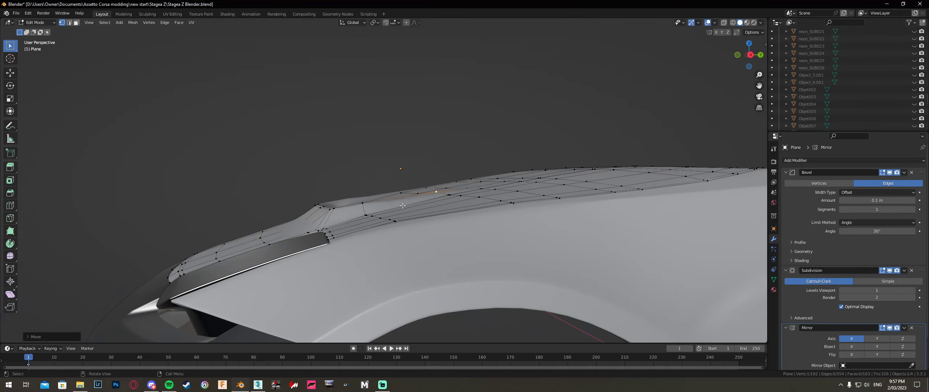
{"action": "key", "text": "y"}
{"action": "left_click", "coordinate": [415, 210]}
{"action": "middle_click_drag", "start_coordinate": [415, 209], "coordinate": [493, 231]}
{"action": "key", "text": "Tab"}
Add a lengthwise edge loop along the hood just inside the existing loop beside the headlight cutout
{"action": "key", "text": "Tab"}
{"action": "key", "text": "alt+z"}
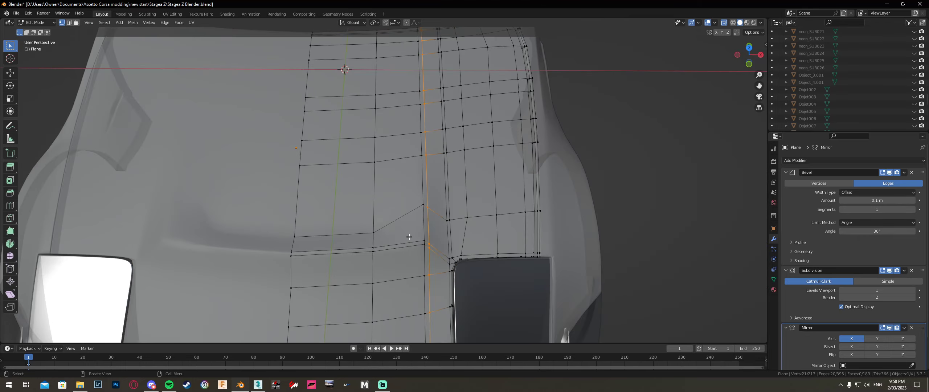
{"action": "middle_click_drag", "start_coordinate": [421, 209], "coordinate": [430, 214]}
{"action": "key", "text": "ctrl+r"}
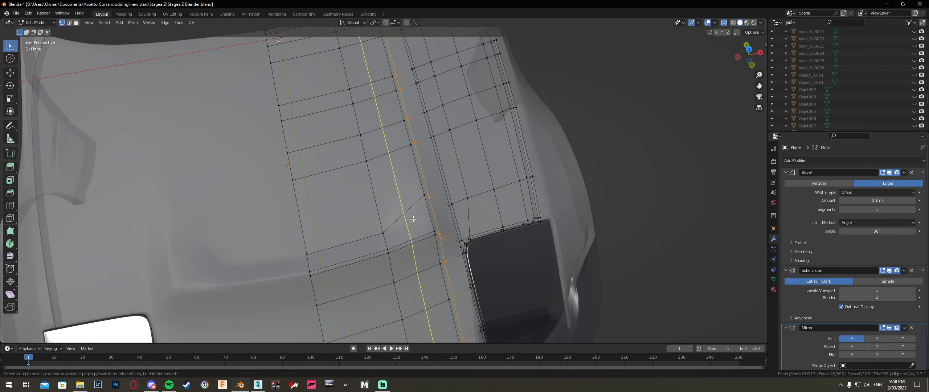
{"action": "left_click", "coordinate": [430, 214]}
{"action": "left_click", "coordinate": [435, 215]}
Select the new loop's vertex behind the outer end of the raised step and move it along Y, then along Z
{"action": "left_click", "coordinate": [419, 201]}
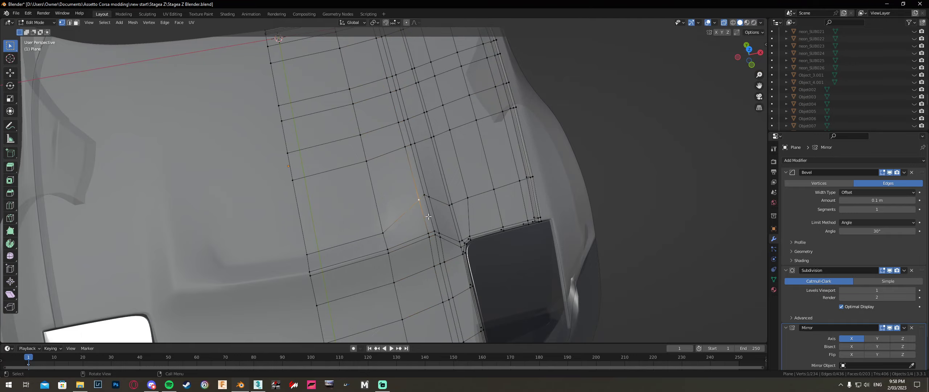
{"action": "middle_click_drag", "start_coordinate": [435, 208], "coordinate": [341, 229]}
{"action": "key", "text": "g"}
{"action": "key", "text": "y"}
{"action": "left_click", "coordinate": [548, 228]}
{"action": "key", "text": "g"}
{"action": "key", "text": "z"}
{"action": "left_click", "coordinate": [580, 196]}
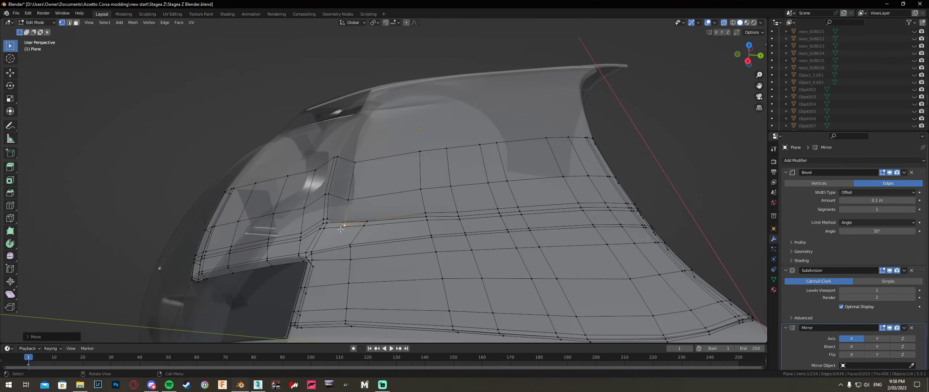
Add the two inner vertices of the same crosswise row to the selection and move all three along Y, then along Z
{"action": "left_click", "coordinate": [350, 199], "text": "shift"}
{"action": "left_click", "coordinate": [354, 162], "text": "shift"}
{"action": "key", "text": "g"}
{"action": "key", "text": "y"}
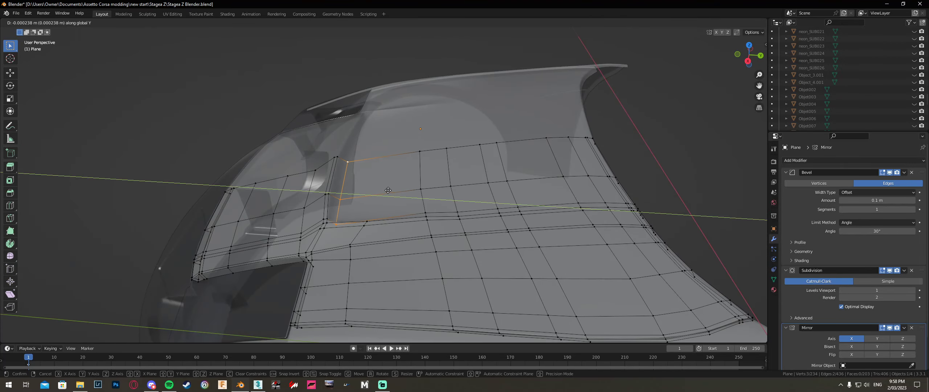
{"action": "left_click", "coordinate": [384, 189]}
{"action": "middle_click_drag", "start_coordinate": [385, 189], "coordinate": [295, 189]}
{"action": "key", "text": "g"}
{"action": "key", "text": "z"}
{"action": "left_click", "coordinate": [468, 207]}
{"action": "middle_click_drag", "start_coordinate": [468, 206], "coordinate": [401, 212]}
{"action": "key", "text": "alt+z"}
{"action": "key", "text": "3"}
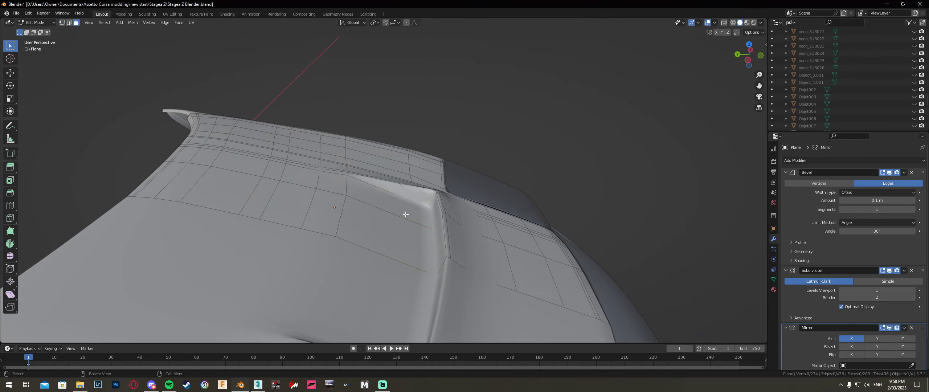
{"action": "left_click", "coordinate": [405, 213]}
{"action": "left_click", "coordinate": [397, 237], "text": "shift"}
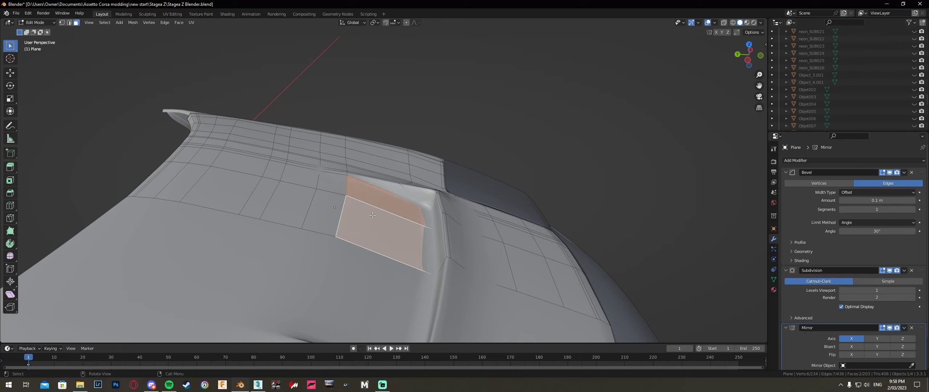
{"action": "key", "text": "1"}
Select the two inner vertices on the rear edge of the faces behind the raised step and move them along Z
{"action": "left_click", "coordinate": [349, 195]}
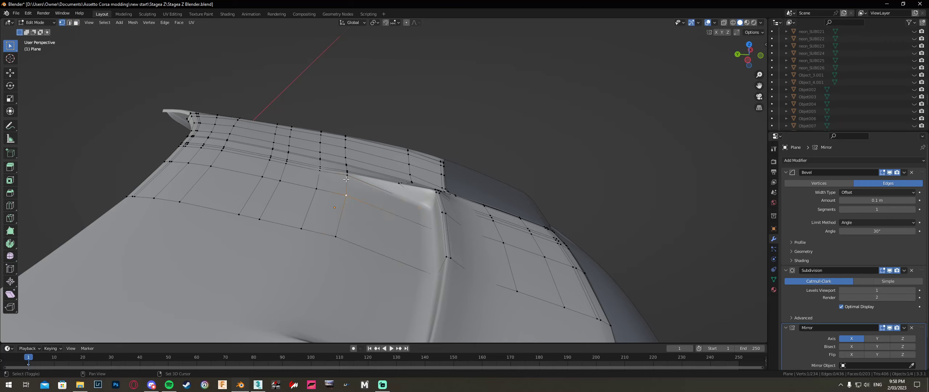
{"action": "left_click", "coordinate": [335, 236], "text": "shift"}
{"action": "middle_click_drag", "start_coordinate": [335, 236], "coordinate": [386, 218]}
{"action": "key", "text": "g"}
{"action": "key", "text": "z"}
{"action": "left_click", "coordinate": [384, 171]}
{"action": "key", "text": "Tab"}
Try adding a crosswise edge loop through the middle of the faces behind the raised step
{"action": "key", "text": "Tab"}
{"action": "left_click", "coordinate": [386, 218], "text": "alt"}
{"action": "key", "text": "g"}
{"action": "key", "text": "g"}
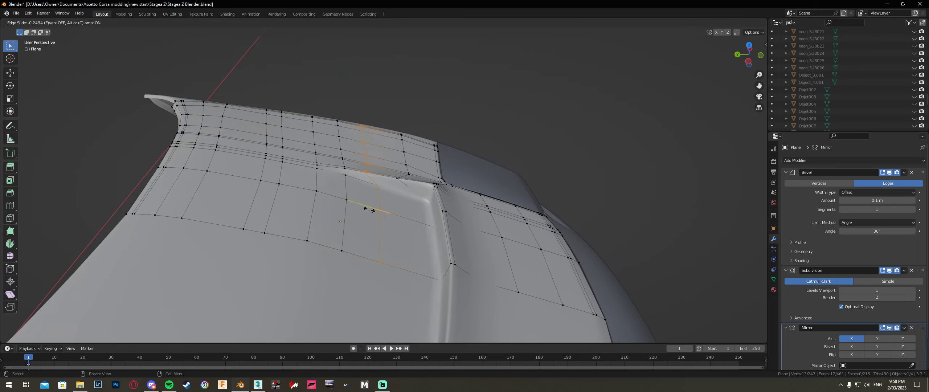
{"action": "left_click", "coordinate": [367, 209]}
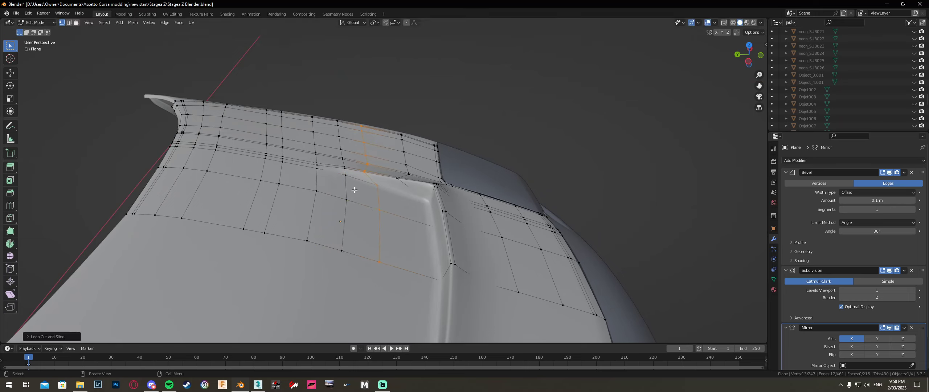
{"action": "key", "text": "ctrl+z"}
Add an edge loop across the hood through the faces behind the raised step, slid toward their rear edge
{"action": "key", "text": "ctrl+r"}
{"action": "left_click", "coordinate": [372, 205]}
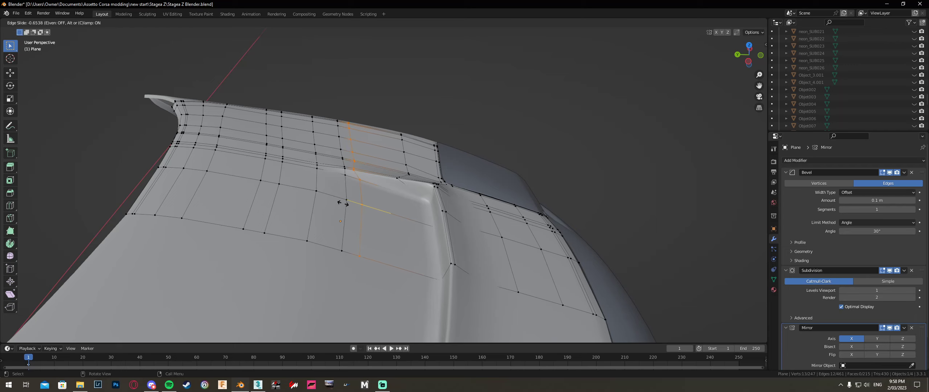
{"action": "left_click", "coordinate": [348, 203]}
Delete the two faces directly behind the raised step to open the hood vent, and check the opening
{"action": "key", "text": "3"}
{"action": "left_click", "coordinate": [399, 234]}
{"action": "left_click", "coordinate": [399, 206], "text": "shift"}
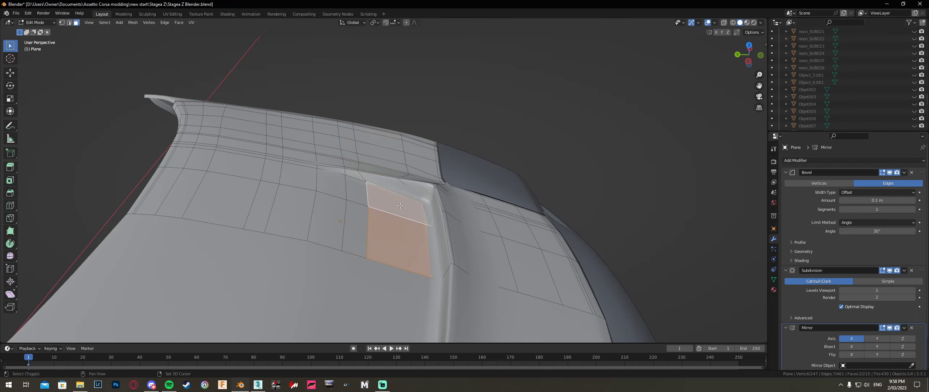
{"action": "key", "text": "x"}
{"action": "left_click", "coordinate": [383, 220]}
{"action": "key", "text": "Tab"}
{"action": "middle_click_drag", "start_coordinate": [383, 219], "coordinate": [491, 273]}
{"action": "key", "text": "Tab"}
{"action": "key", "text": "1"}
{"action": "scroll", "coordinate": [437, 236], "scroll_direction": "up", "scroll_amount": 3}
{"action": "key", "text": "alt+z"}
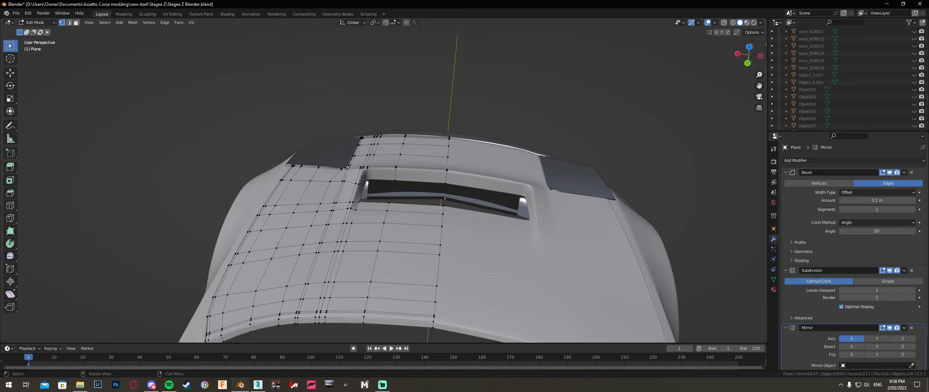
Add a cube mesh object and scale it down to a small block in proportion to the car
{"action": "key", "text": "Tab"}
{"action": "middle_click_drag", "start_coordinate": [489, 273], "coordinate": [422, 211]}
{"action": "key", "text": "shift+a"}
{"action": "mouse_move", "coordinate": [416, 193]}
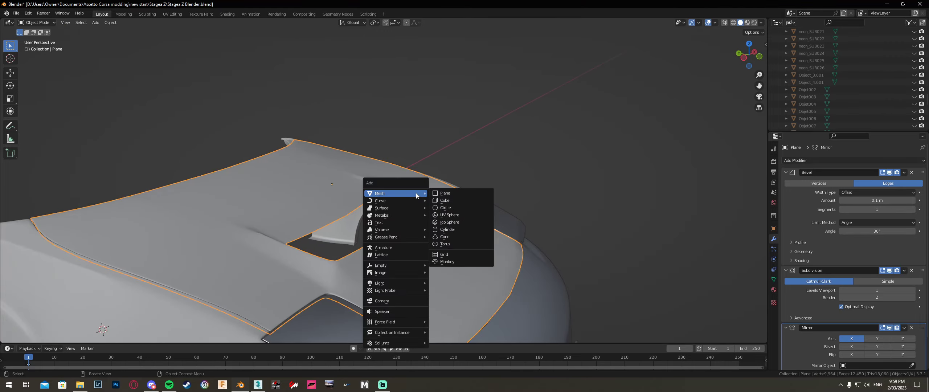
{"action": "left_click", "coordinate": [445, 199]}
{"action": "scroll", "coordinate": [581, 232], "scroll_direction": "down", "scroll_amount": 6}
{"action": "key", "text": "s"}
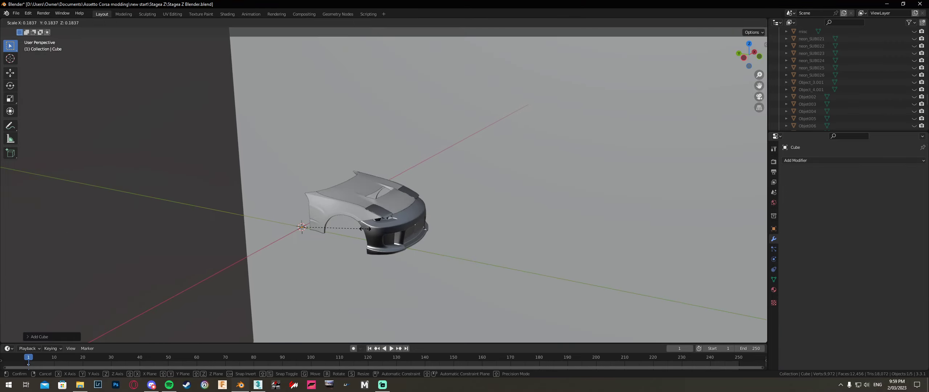
{"action": "left_click", "coordinate": [359, 228]}
{"action": "key", "text": "s"}
{"action": "left_click", "coordinate": [370, 224]}
{"action": "key", "text": "s"}
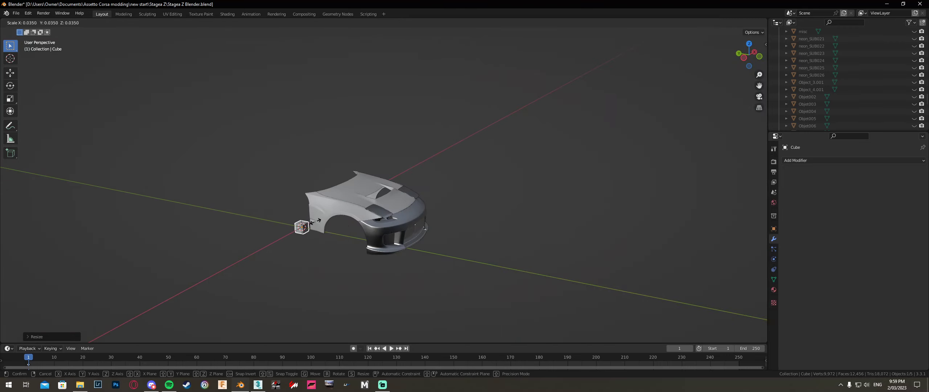
{"action": "left_click", "coordinate": [315, 222]}
Move the small cube along Y to the vent opening in the hood
{"action": "middle_click_drag", "start_coordinate": [319, 232], "coordinate": [357, 243]}
{"action": "key", "text": "g"}
{"action": "key", "text": "y"}
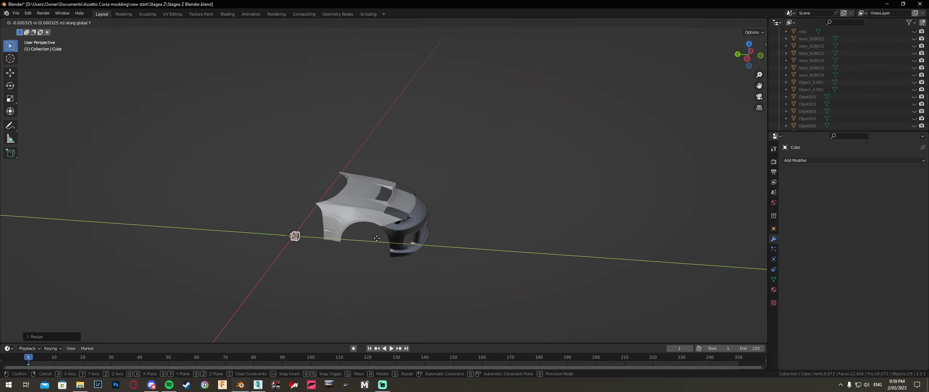
{"action": "left_click", "coordinate": [453, 199]}
{"action": "middle_click_drag", "start_coordinate": [452, 199], "coordinate": [385, 203]}
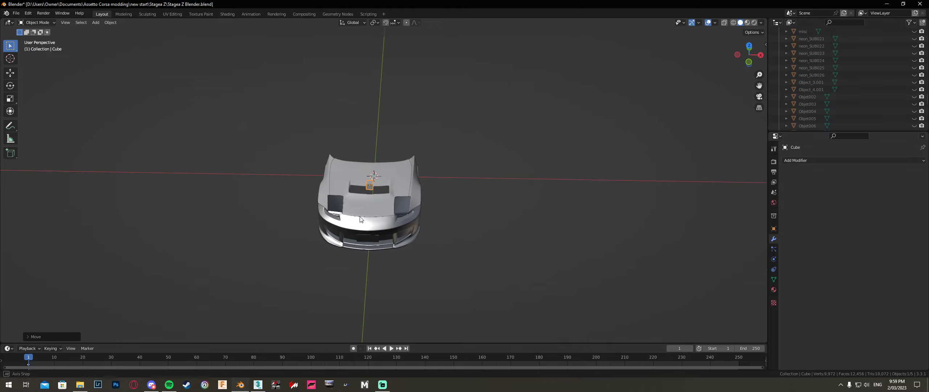
{"action": "scroll", "coordinate": [369, 200], "scroll_direction": "up", "scroll_amount": 4}
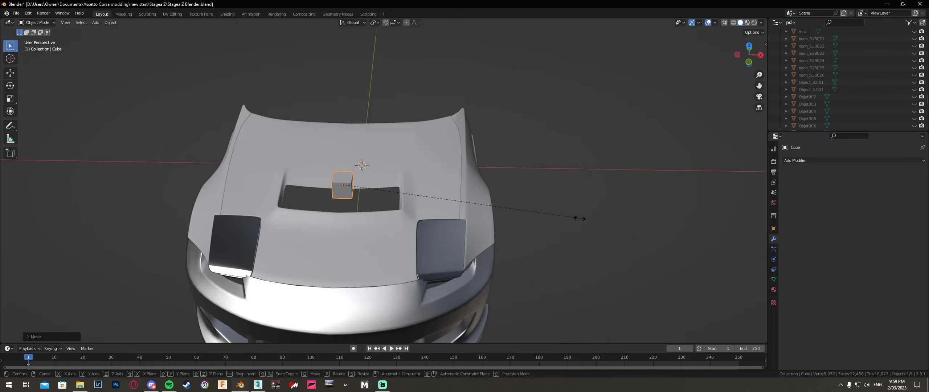
Flatten the cube along Z and move it along Y into the hood vent opening
{"action": "key", "text": "s"}
{"action": "key", "text": "z"}
{"action": "left_click", "coordinate": [374, 192]}
{"action": "middle_click_drag", "start_coordinate": [381, 196], "coordinate": [466, 233]}
{"action": "key", "text": "g"}
{"action": "key", "text": "y"}
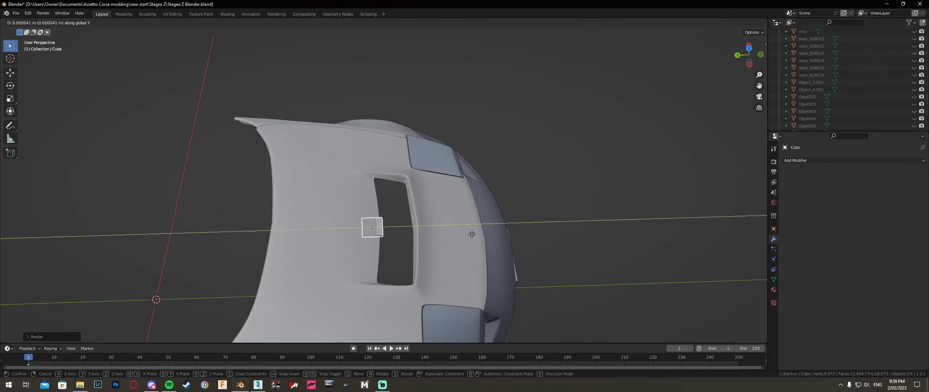
{"action": "left_click", "coordinate": [499, 237]}
{"action": "scroll", "coordinate": [527, 246], "scroll_direction": "up", "scroll_amount": 3}
Scale the block down slightly further along Z and narrow it along Y
{"action": "key", "text": "s"}
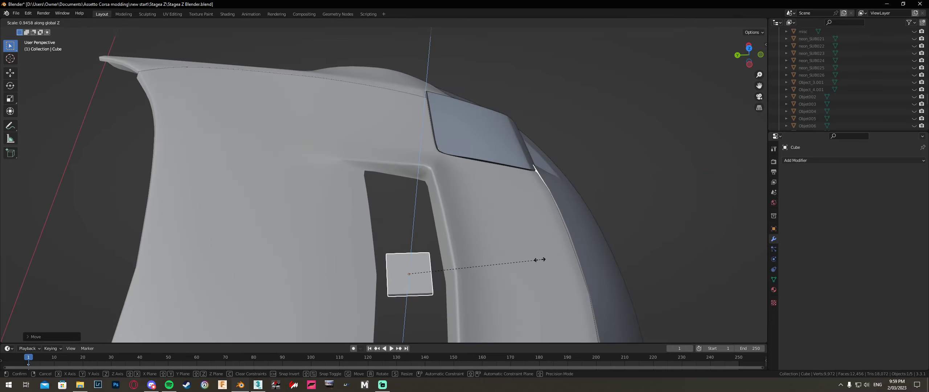
{"action": "left_click", "coordinate": [527, 274]}
{"action": "key", "text": "s"}
{"action": "key", "text": "y"}
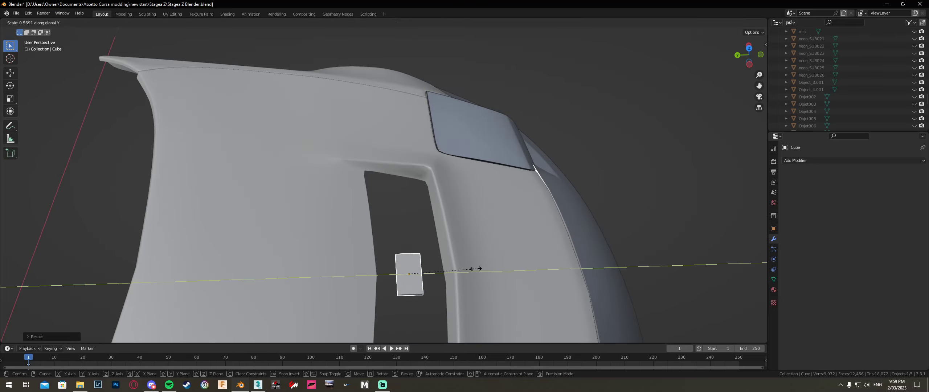
{"action": "left_click", "coordinate": [458, 270]}
Cut the block in half with a centred edge loop and delete the vertices of one half
{"action": "key", "text": "Tab"}
{"action": "key", "text": "ctrl+r"}
{"action": "double_click", "coordinate": [439, 304]}
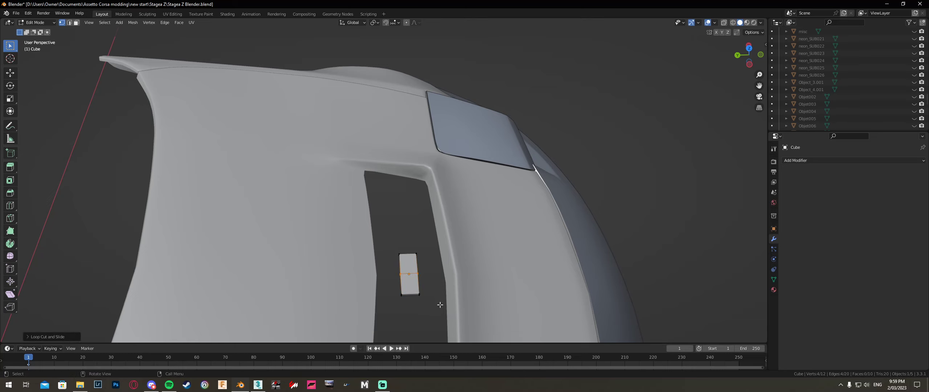
{"action": "middle_click_drag", "start_coordinate": [439, 305], "coordinate": [377, 292]}
{"action": "key", "text": "alt+z"}
{"action": "left_click_drag", "start_coordinate": [310, 281], "coordinate": [284, 252]}
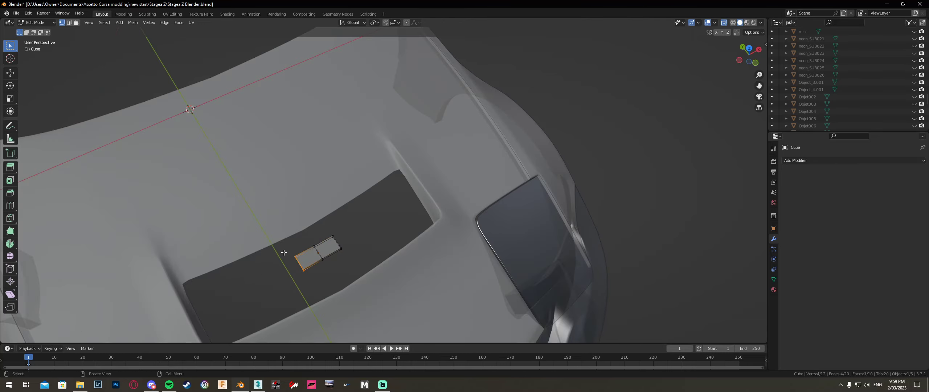
{"action": "key", "text": "x"}
{"action": "left_click", "coordinate": [270, 241]}
{"action": "middle_click_drag", "start_coordinate": [270, 240], "coordinate": [657, 234]}
{"action": "key", "text": "Tab"}
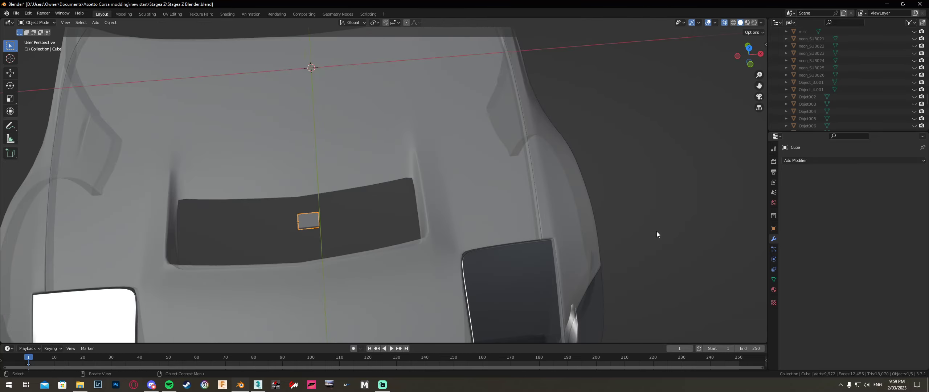
Add Bevel, Subdivision Surface and Mirror modifiers to the half block
{"action": "left_click", "coordinate": [785, 163]}
{"action": "left_click", "coordinate": [780, 188]}
{"action": "left_click", "coordinate": [798, 160]}
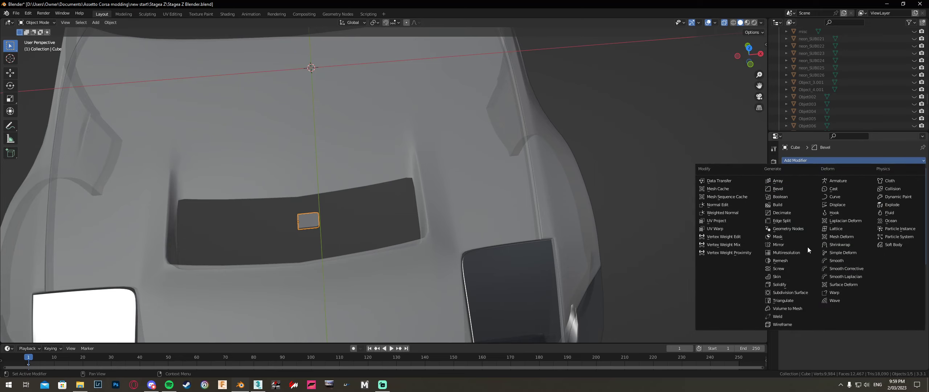
{"action": "left_click", "coordinate": [788, 292]}
{"action": "left_click", "coordinate": [801, 161]}
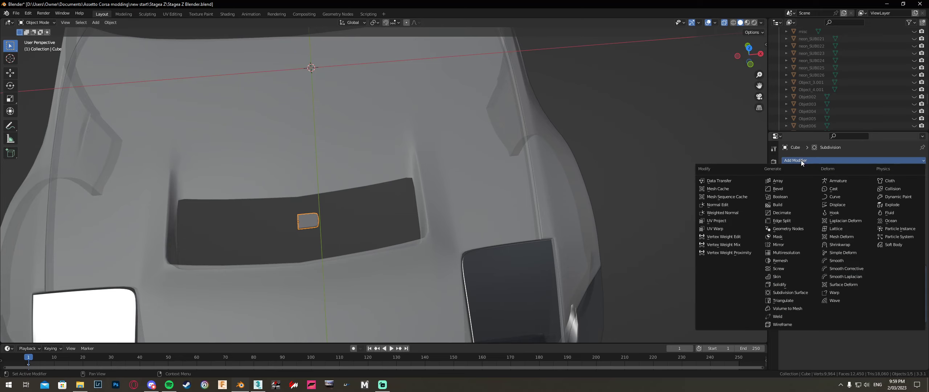
{"action": "left_click", "coordinate": [780, 245]}
Move the outer end face along X so the mirrored block spans the vent opening's full width as a slat
{"action": "key", "text": "Tab"}
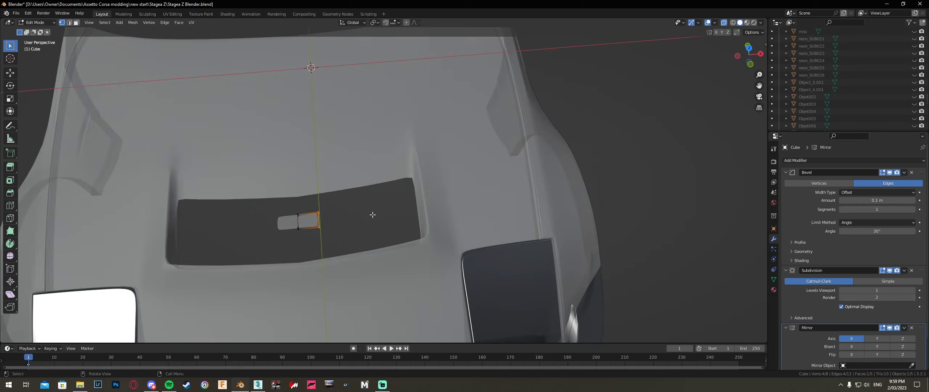
{"action": "key", "text": "g"}
{"action": "key", "text": "x"}
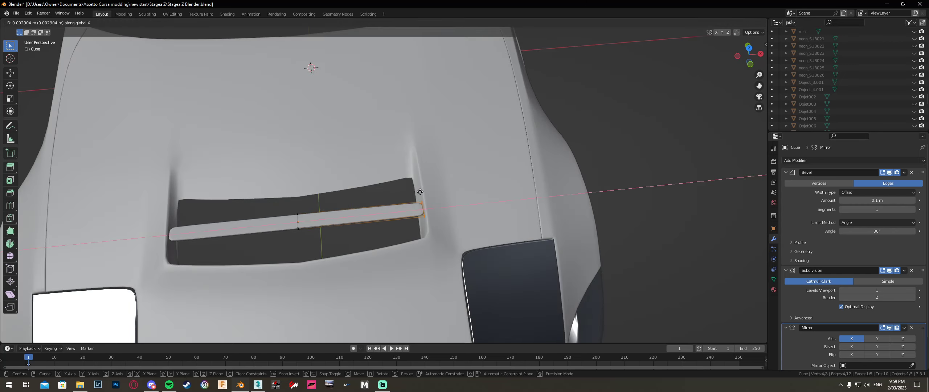
{"action": "left_click", "coordinate": [423, 190]}
Raise the slat's rear edge vertices slightly along Z to tilt it
{"action": "middle_click_drag", "start_coordinate": [303, 260], "coordinate": [332, 256]}
{"action": "key", "text": "alt+z"}
{"action": "left_click_drag", "start_coordinate": [324, 258], "coordinate": [313, 241]}
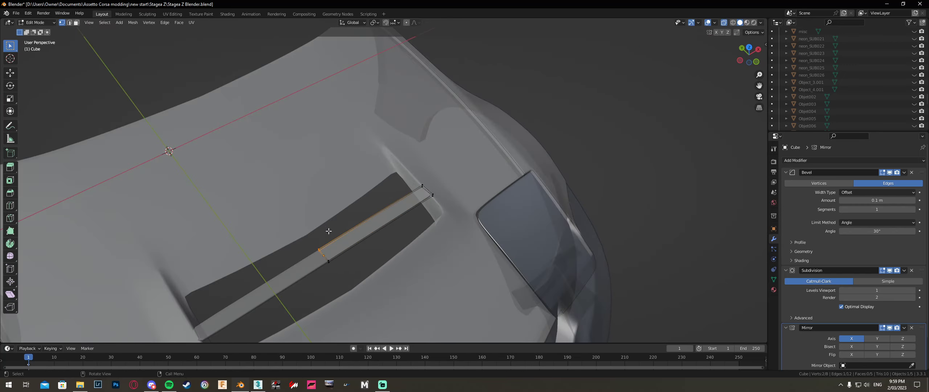
{"action": "left_click_drag", "start_coordinate": [428, 194], "coordinate": [414, 176], "text": "shift"}
{"action": "key", "text": "alt+z"}
{"action": "key", "text": "g"}
{"action": "key", "text": "z"}
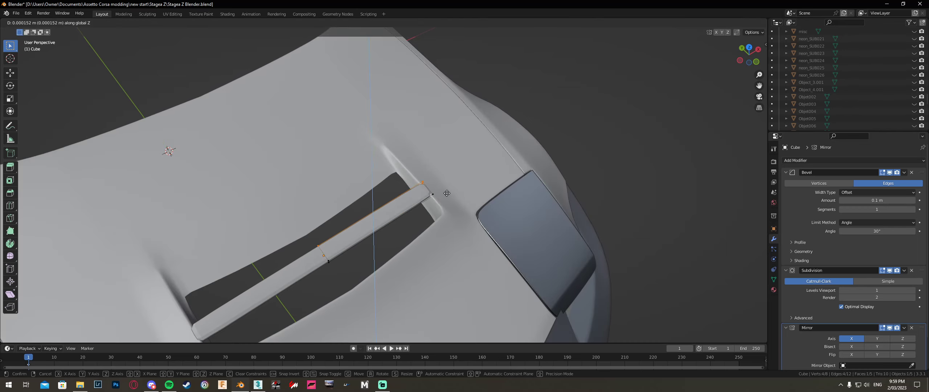
{"action": "left_click", "coordinate": [449, 193]}
Apply smooth shading to the vent slat
{"action": "key", "text": "Tab"}
{"action": "right_click", "coordinate": [402, 225]}
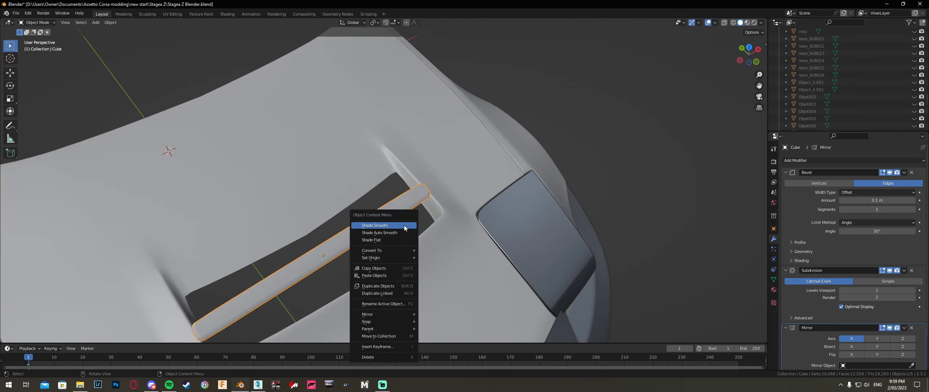
{"action": "left_click", "coordinate": [403, 225]}
Move the slat along Z and Y so it sits at the front edge of the vent opening
{"action": "middle_click_drag", "start_coordinate": [402, 225], "coordinate": [456, 202]}
{"action": "key", "text": "g"}
{"action": "key", "text": "z"}
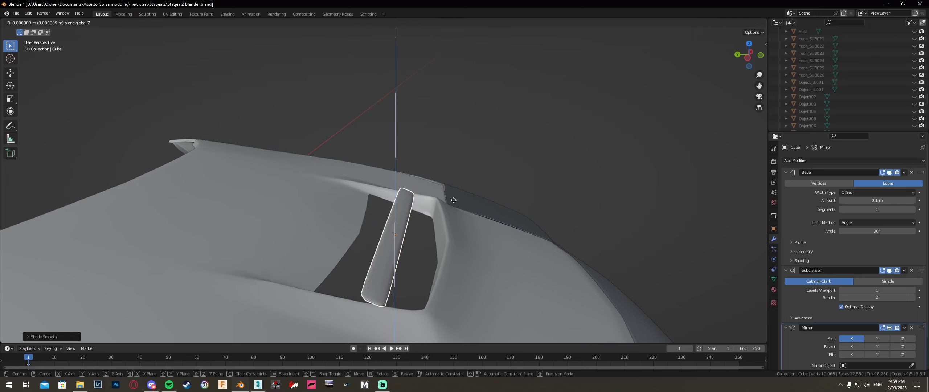
{"action": "left_click", "coordinate": [452, 214]}
{"action": "key", "text": "g"}
{"action": "key", "text": "y"}
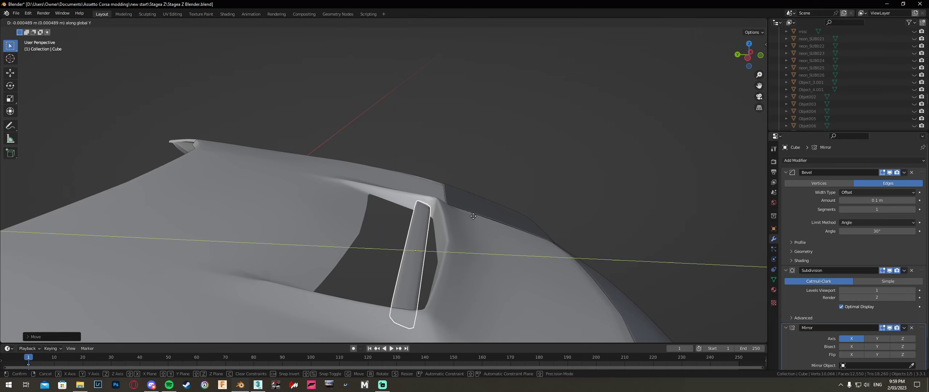
{"action": "key", "text": "z"}
{"action": "left_click", "coordinate": [461, 226]}
Move the slat's centre vertices along Y so it bends at the middle to follow the vent's front edge
{"action": "key", "text": "Tab"}
{"action": "key", "text": "alt+z"}
{"action": "left_click_drag", "start_coordinate": [430, 265], "coordinate": [392, 236]}
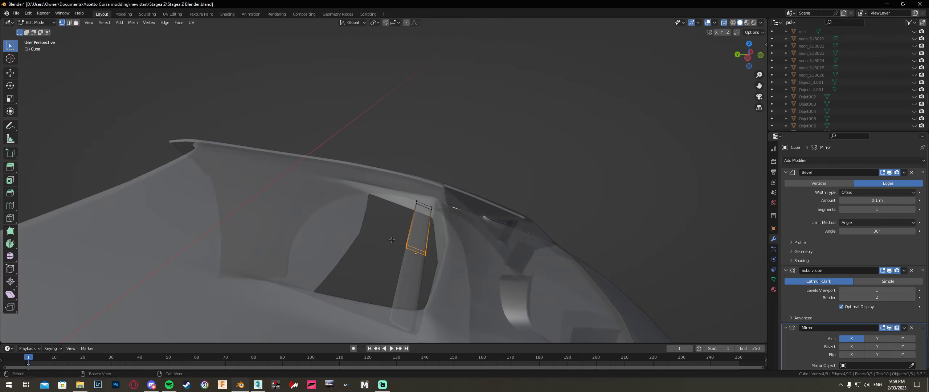
{"action": "key", "text": "alt+z"}
{"action": "key", "text": "g"}
{"action": "key", "text": "y"}
{"action": "left_click", "coordinate": [401, 242]}
{"action": "middle_click_drag", "start_coordinate": [402, 241], "coordinate": [381, 266]}
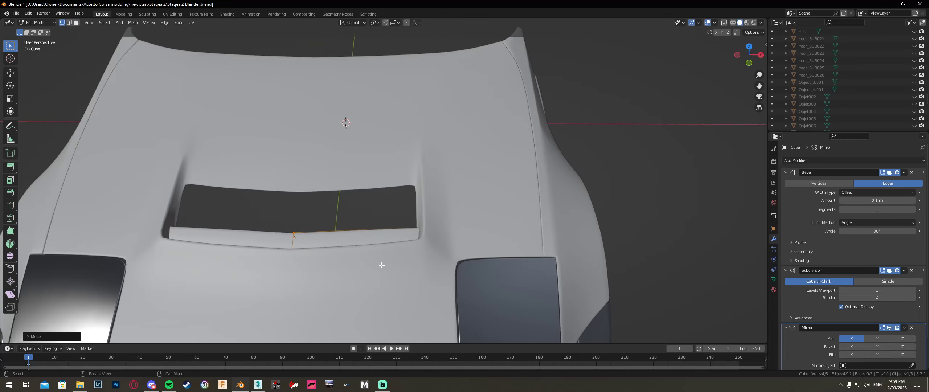
{"action": "key", "text": "Tab"}
{"action": "scroll", "coordinate": [792, 339], "scroll_direction": "down", "scroll_amount": 1}
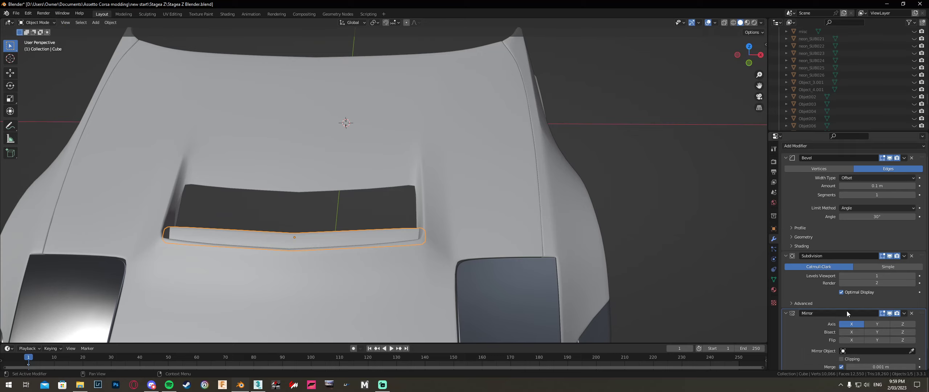
{"action": "left_click", "coordinate": [791, 303]}
{"action": "left_click", "coordinate": [874, 341]}
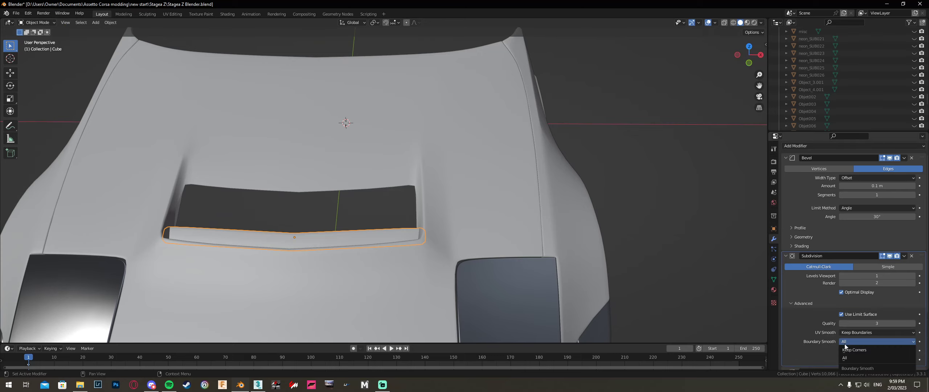
{"action": "left_click", "coordinate": [792, 305]}
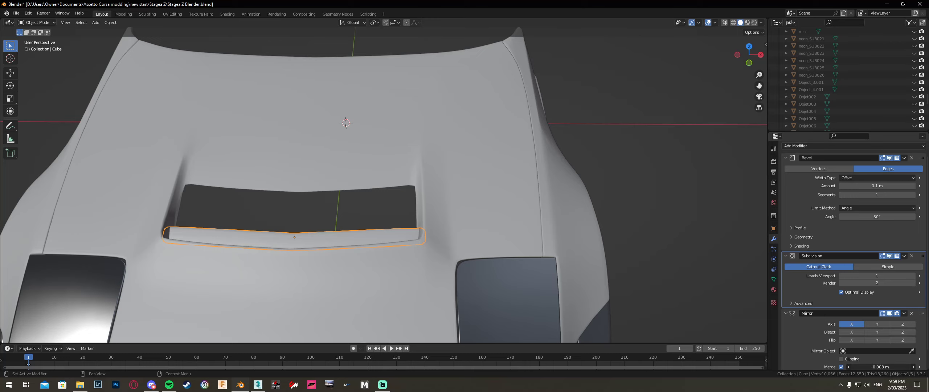
Set the Mirror modifier's merge distance to 0.01 m and inspect the slat's centre seam
{"action": "left_click_drag", "start_coordinate": [881, 367], "coordinate": [884, 366]}
{"action": "middle_click_drag", "start_coordinate": [404, 264], "coordinate": [417, 187]}
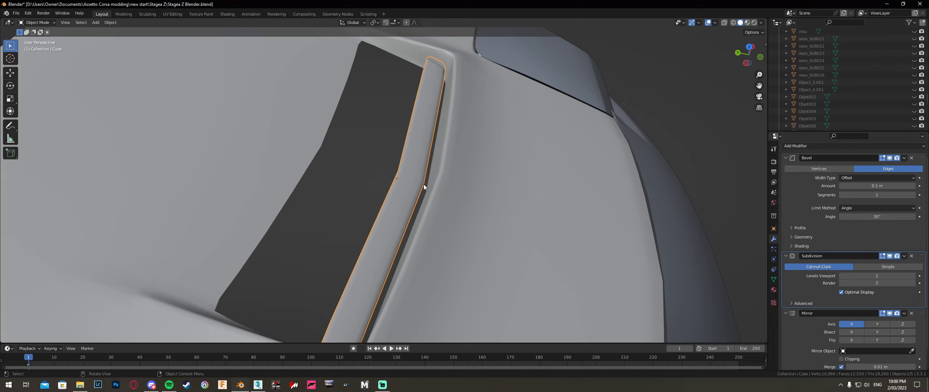
{"action": "middle_click_drag", "start_coordinate": [432, 200], "coordinate": [438, 236]}
Add two edge loops to the slat's mesh, sliding the second one close to its outer end
{"action": "key", "text": "Tab"}
{"action": "middle_click_drag", "start_coordinate": [446, 102], "coordinate": [332, 151]}
{"action": "key", "text": "ctrl+r"}
{"action": "left_click", "coordinate": [424, 125]}
{"action": "left_click", "coordinate": [412, 125]}
{"action": "key", "text": "ctrl+r"}
{"action": "left_click", "coordinate": [561, 136]}
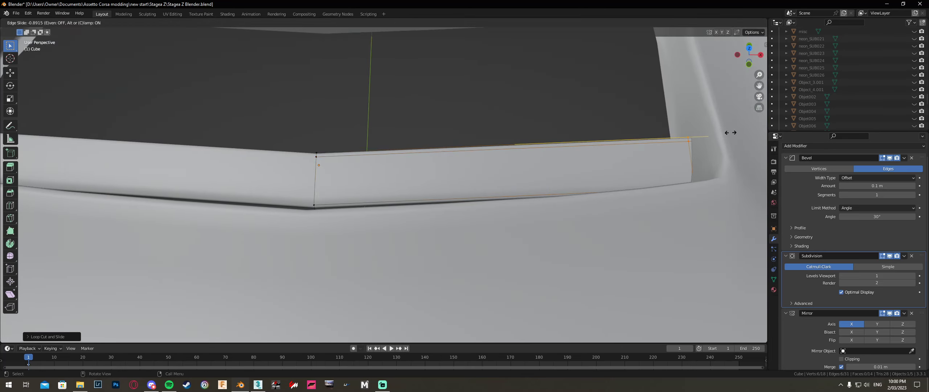
{"action": "left_click", "coordinate": [730, 133]}
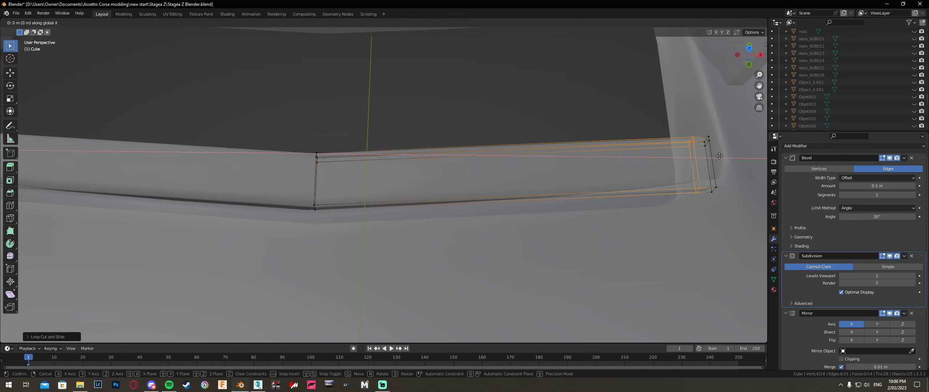
Edge-slide the new loop along the slat nearer to its outer end, and return to Object Mode
{"action": "key", "text": "Escape"}
{"action": "key", "text": "g"}
{"action": "key", "text": "g"}
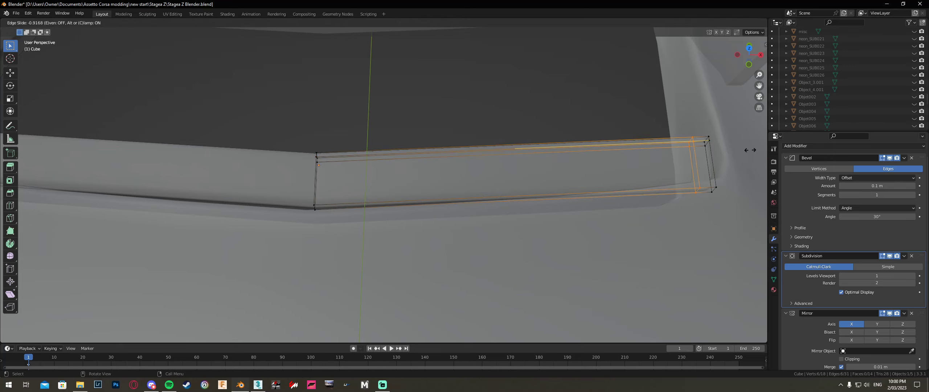
{"action": "left_click", "coordinate": [761, 149]}
{"action": "middle_click_drag", "start_coordinate": [762, 149], "coordinate": [451, 182]}
{"action": "key", "text": "Tab"}
Try duplicating the slat rearward along Y and pasting a further copy, and undo both additions
{"action": "key", "text": "shift+d"}
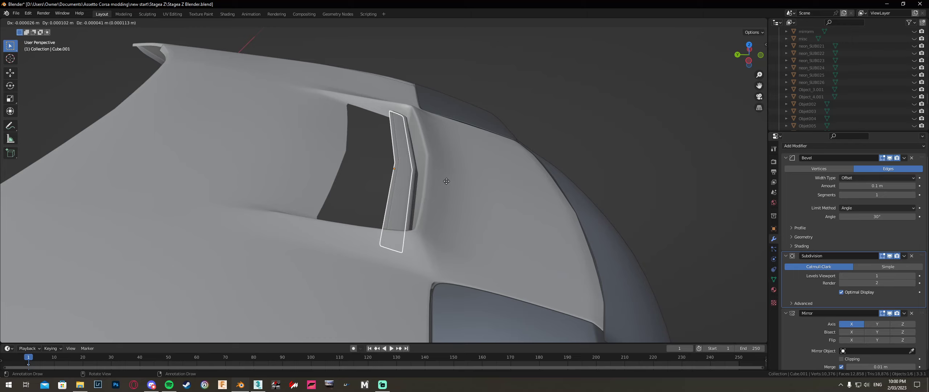
{"action": "key", "text": "y"}
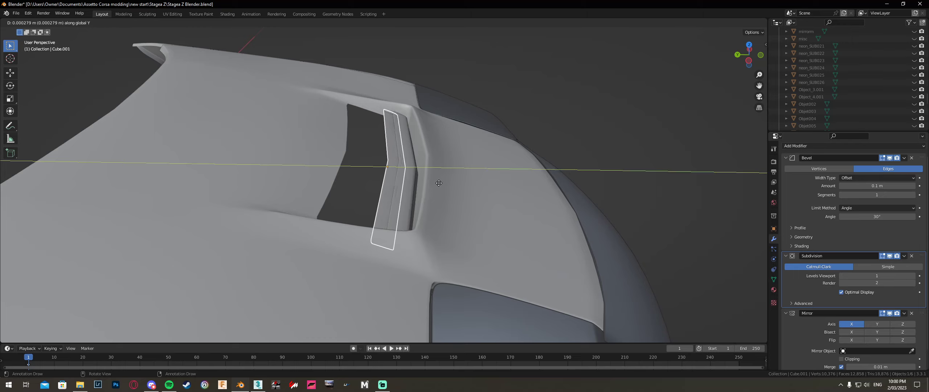
{"action": "left_click", "coordinate": [426, 186]}
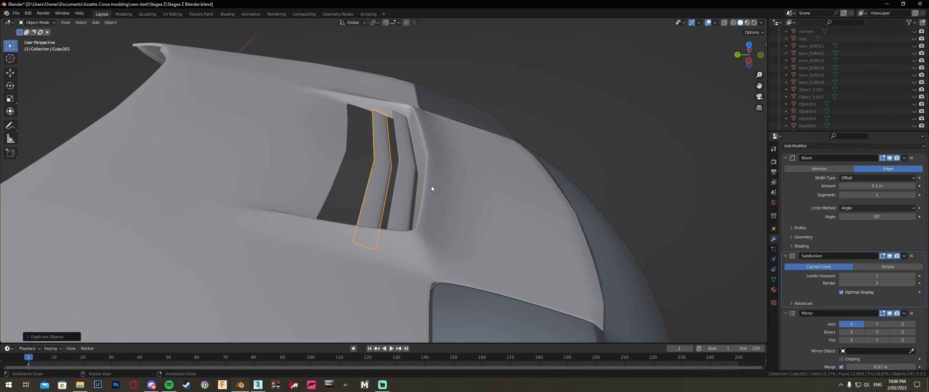
{"action": "key", "text": "ctrl+v"}
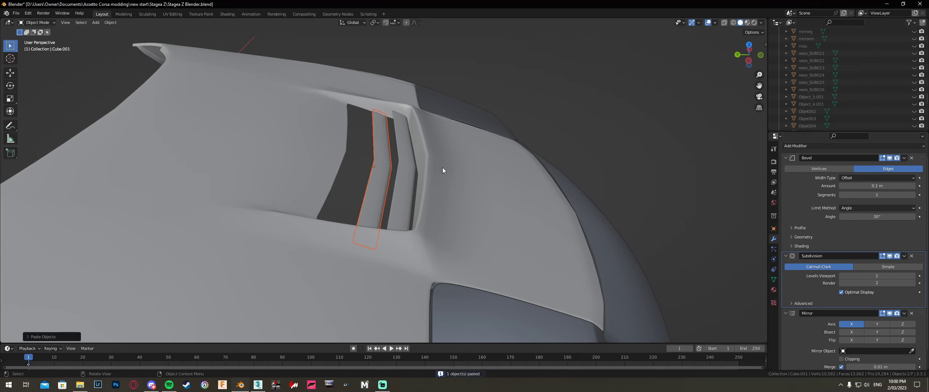
{"action": "left_click", "coordinate": [374, 188]}
{"action": "key", "text": "g"}
{"action": "key", "text": "y"}
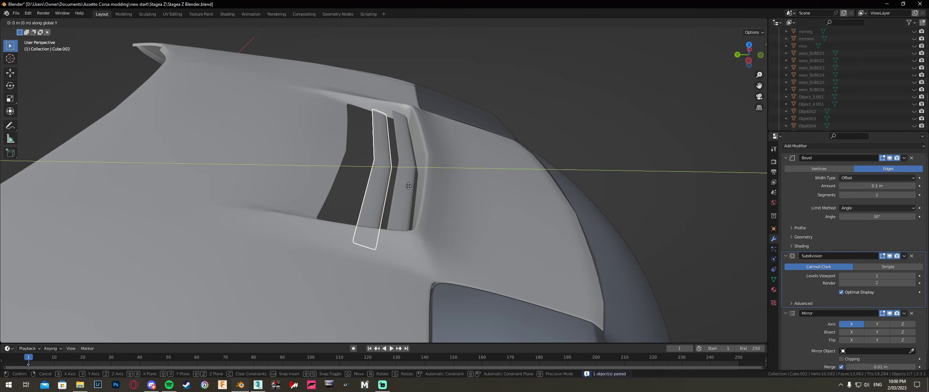
{"action": "key", "text": "Escape"}
{"action": "key", "text": "ctrl+z"}
{"action": "key", "text": "ctrl+z"}
{"action": "key", "text": "ctrl+z"}
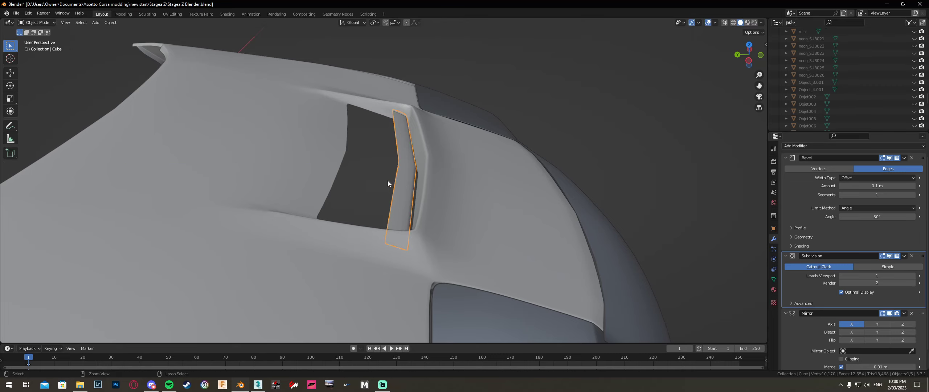
{"action": "key", "text": "g"}
{"action": "key", "text": "y"}
{"action": "key", "text": "Escape"}
Duplicate the slat along Y and place the copy just behind the first one in the vent
{"action": "key", "text": "shift+d"}
{"action": "key", "text": "y"}
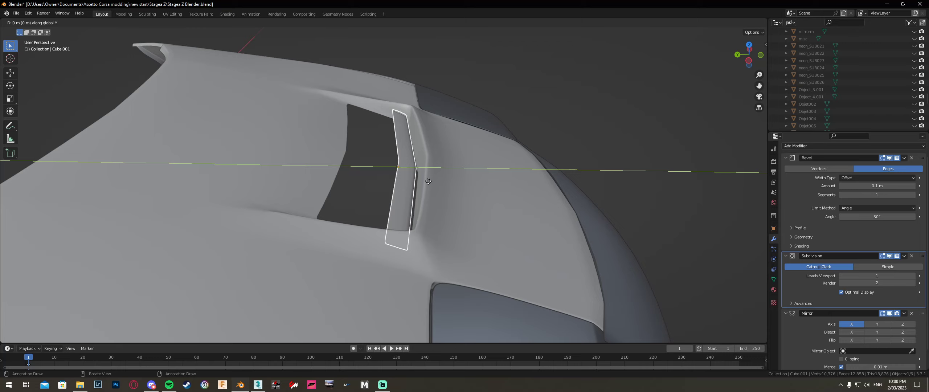
{"action": "left_click", "coordinate": [406, 177]}
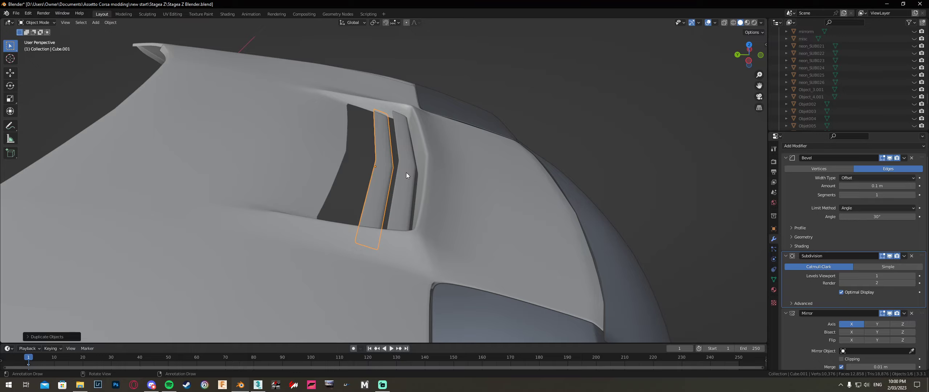
{"action": "key", "text": "g"}
{"action": "left_click", "coordinate": [407, 173]}
Adjust the second slat's height along Z to follow the slope of the hood
{"action": "middle_click_drag", "start_coordinate": [406, 173], "coordinate": [422, 149]}
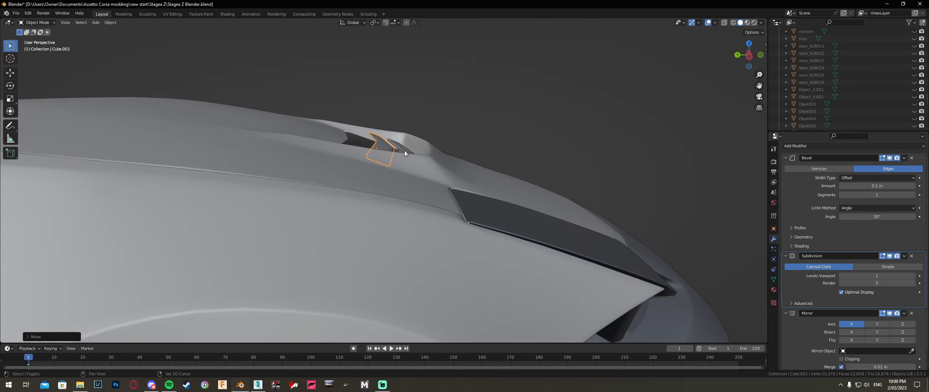
{"action": "key", "text": "g"}
{"action": "key", "text": "z"}
{"action": "left_click", "coordinate": [426, 159]}
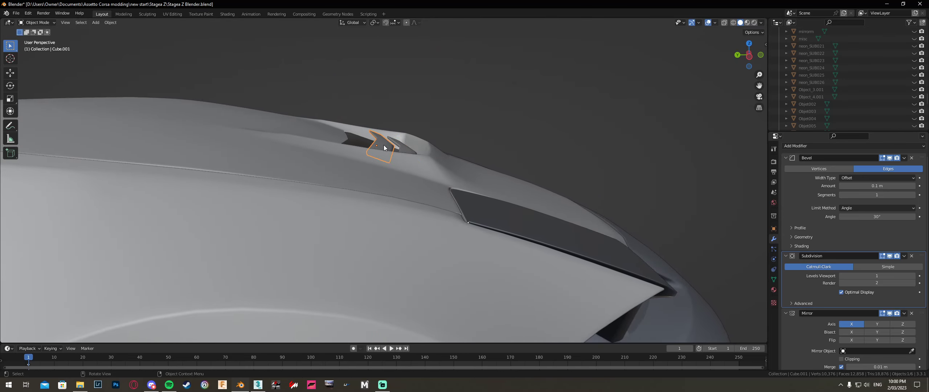
{"action": "key", "text": "g"}
{"action": "key", "text": "z"}
{"action": "left_click", "coordinate": [405, 152]}
Duplicate the second slat rearward along Y as a third slat and adjust its height along Z to the hood slope
{"action": "key", "text": "shift+d"}
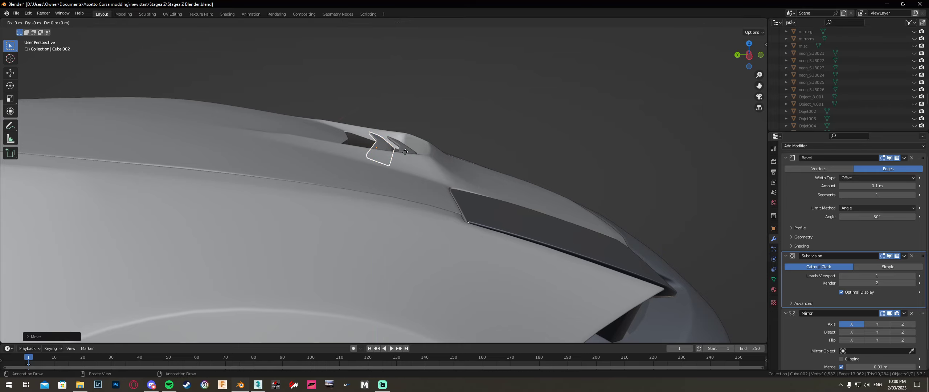
{"action": "key", "text": "y"}
{"action": "left_click", "coordinate": [389, 143]}
{"action": "key", "text": "g"}
{"action": "key", "text": "z"}
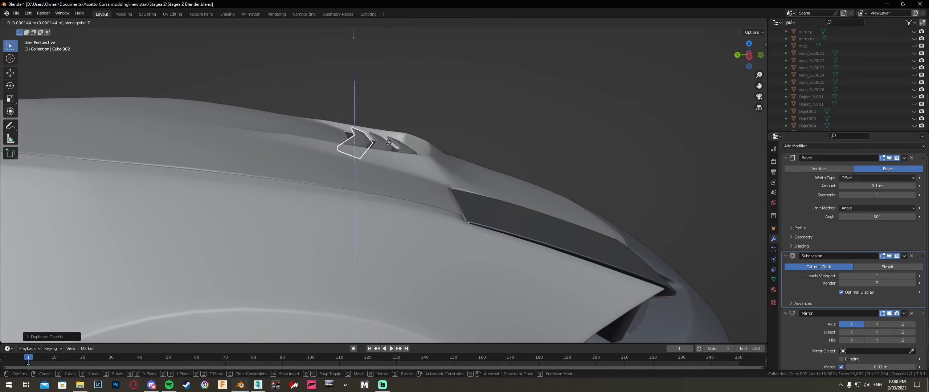
{"action": "left_click", "coordinate": [389, 143]}
{"action": "middle_click_drag", "start_coordinate": [389, 143], "coordinate": [334, 193]}
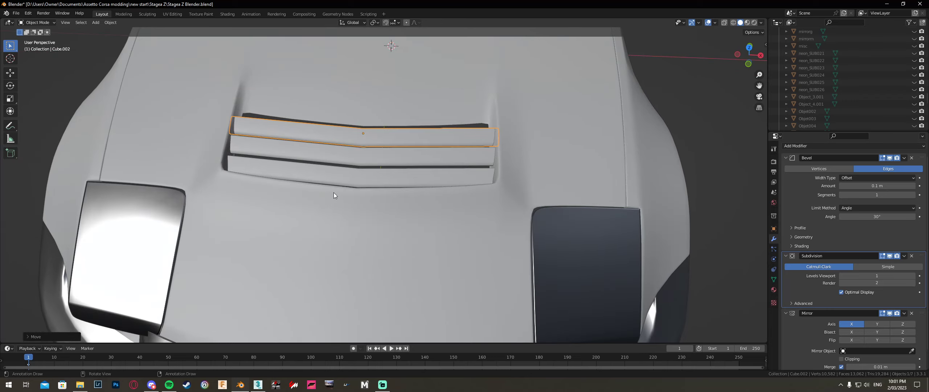
Duplicate the third slat rearward along Y as a fourth slat and adjust the copy's height along Z
{"action": "middle_click_drag", "start_coordinate": [395, 189], "coordinate": [478, 177]}
{"action": "key", "text": "shift+d"}
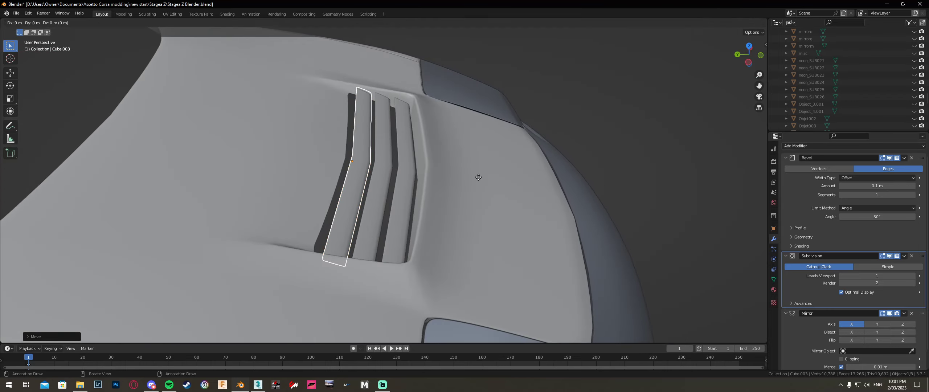
{"action": "key", "text": "y"}
{"action": "key", "text": "z"}
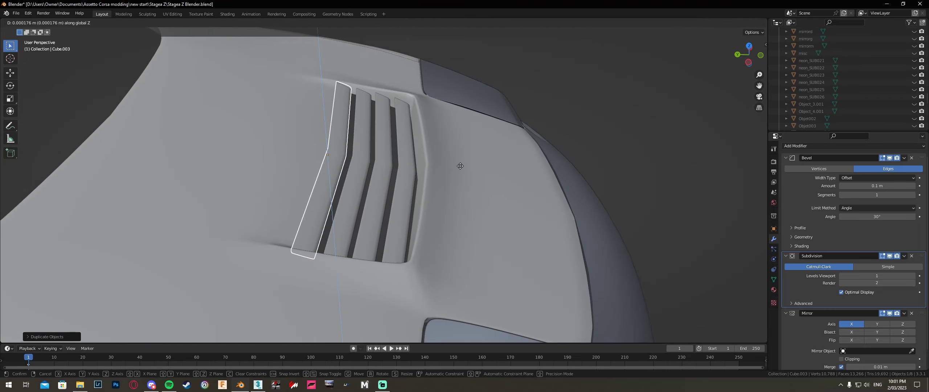
{"action": "left_click", "coordinate": [457, 166]}
{"action": "key", "text": "Tab"}
{"action": "key", "text": "Tab"}
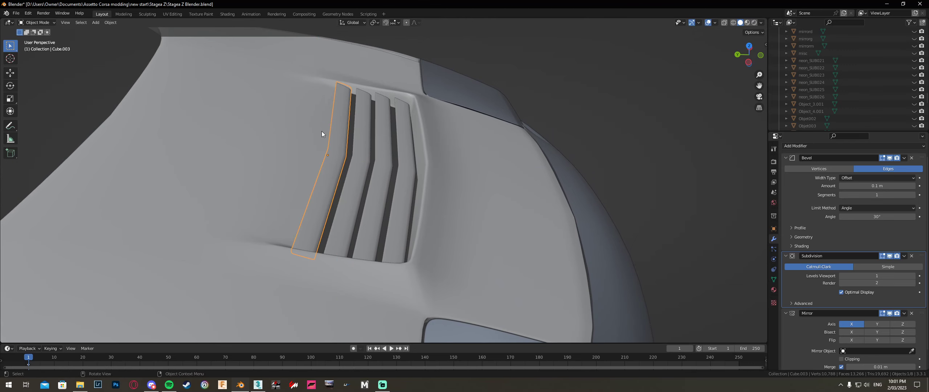
In the hood mesh's Edit Mode with X-ray on, dissolve the edges of the loop that meets the vent's rear edge
{"action": "left_click", "coordinate": [321, 132]}
{"action": "key", "text": "Tab"}
{"action": "key", "text": "alt+z"}
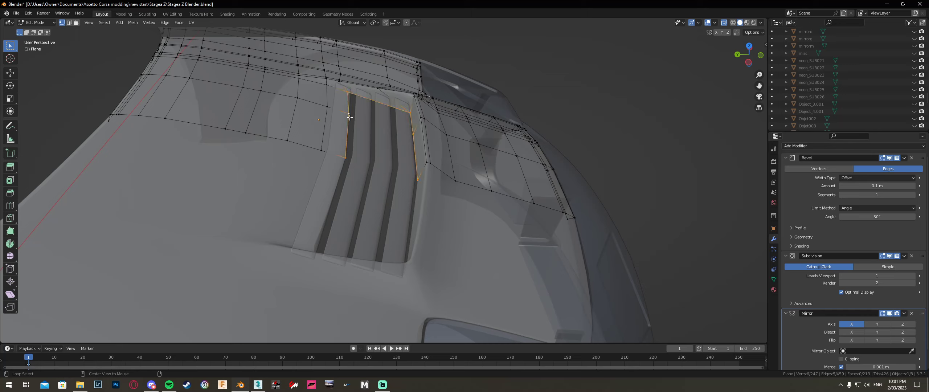
{"action": "left_click", "coordinate": [350, 110], "text": "alt"}
{"action": "left_click", "coordinate": [339, 71], "text": "alt"}
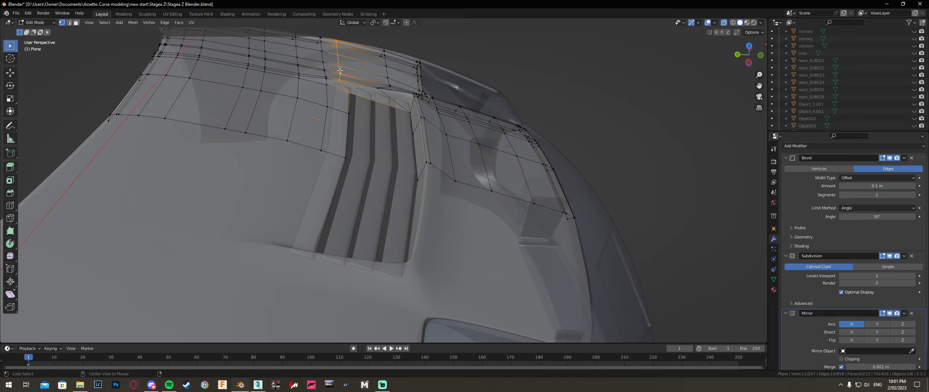
{"action": "left_click_drag", "start_coordinate": [355, 171], "coordinate": [337, 102]}
{"action": "key", "text": "x"}
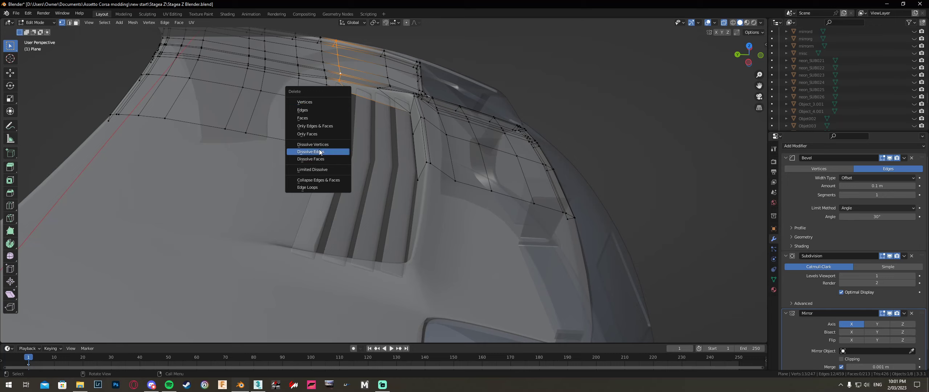
{"action": "left_click", "coordinate": [319, 152]}
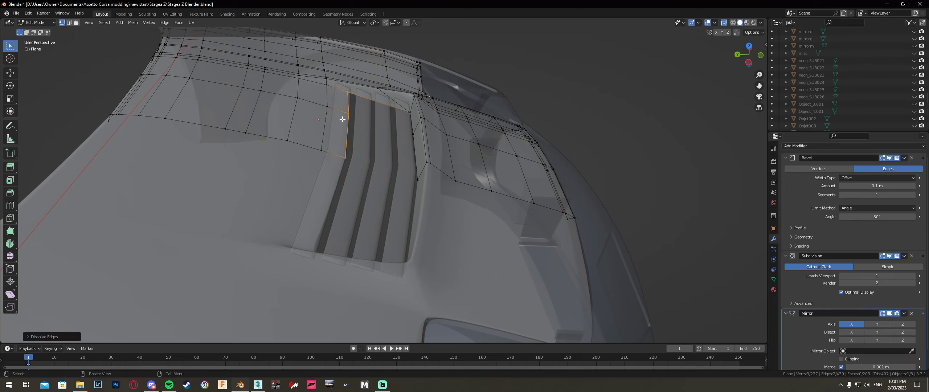
Delete the leftover vertices at the vent's rear edge, dissolve the remaining stray one, and return to Object Mode with X-ray off
{"action": "left_click_drag", "start_coordinate": [356, 175], "coordinate": [342, 104]}
{"action": "key", "text": "x"}
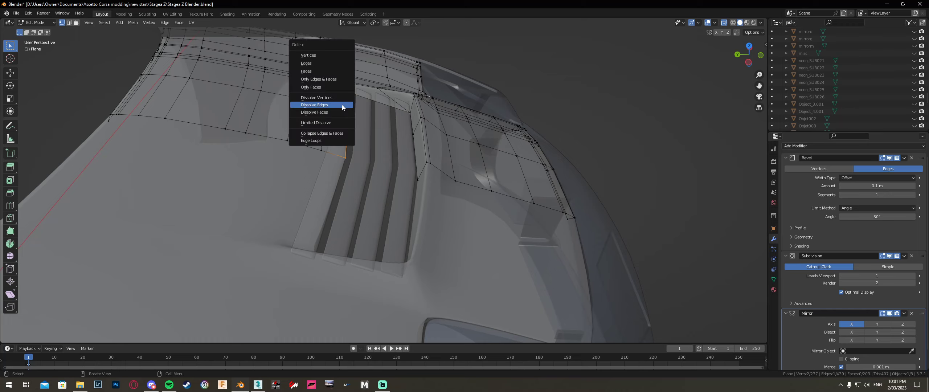
{"action": "left_click", "coordinate": [314, 55]}
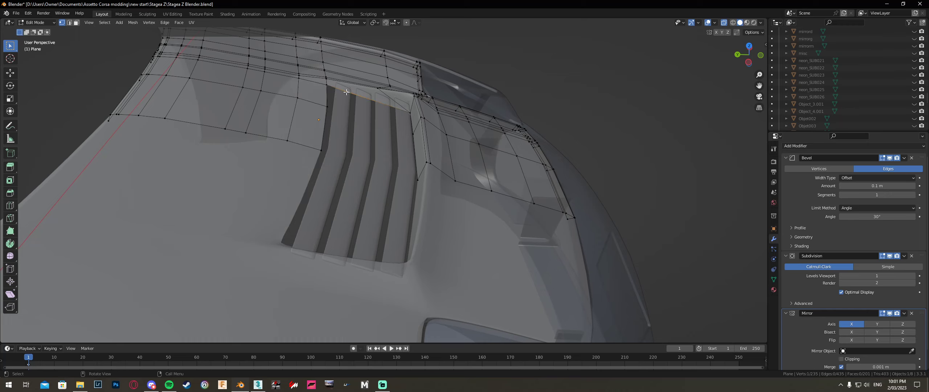
{"action": "key", "text": "x"}
{"action": "left_click", "coordinate": [336, 134]}
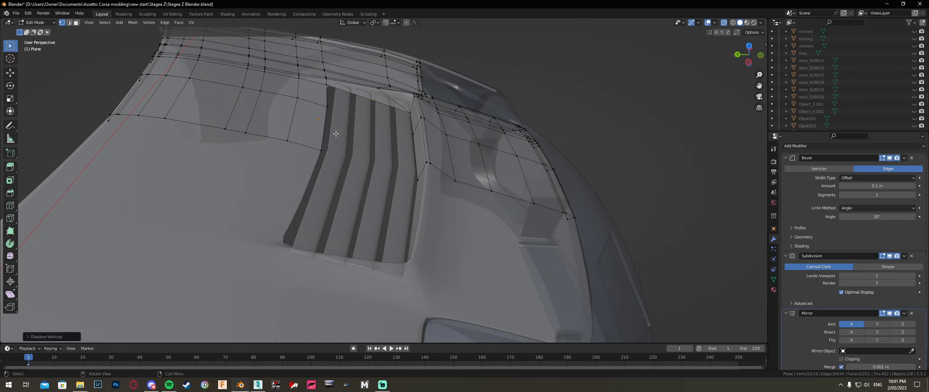
{"action": "middle_click_drag", "start_coordinate": [336, 134], "coordinate": [669, 139]}
{"action": "key", "text": "Tab"}
{"action": "key", "text": "alt+z"}
Examine the fit of the four slats in the extended vent opening from several angles
{"action": "scroll", "coordinate": [397, 174], "scroll_direction": "up", "scroll_amount": 4}
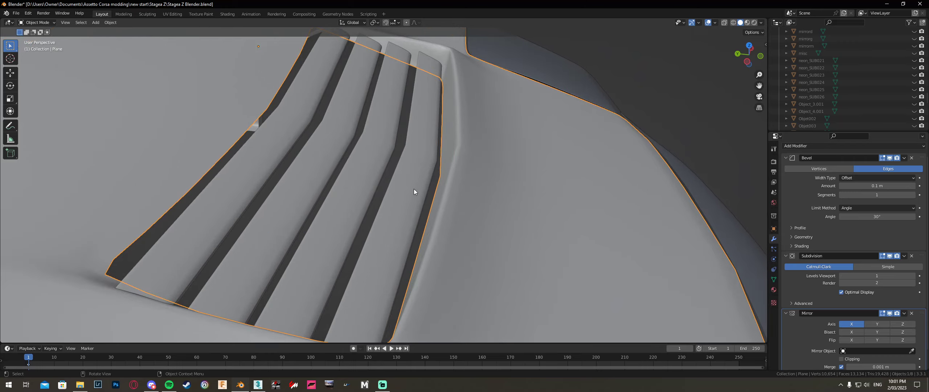
{"action": "left_click", "coordinate": [414, 189]}
{"action": "middle_click_drag", "start_coordinate": [497, 179], "coordinate": [563, 130]}
{"action": "left_click", "coordinate": [470, 103]}
{"action": "scroll", "coordinate": [563, 131], "scroll_direction": "down", "scroll_amount": 6}
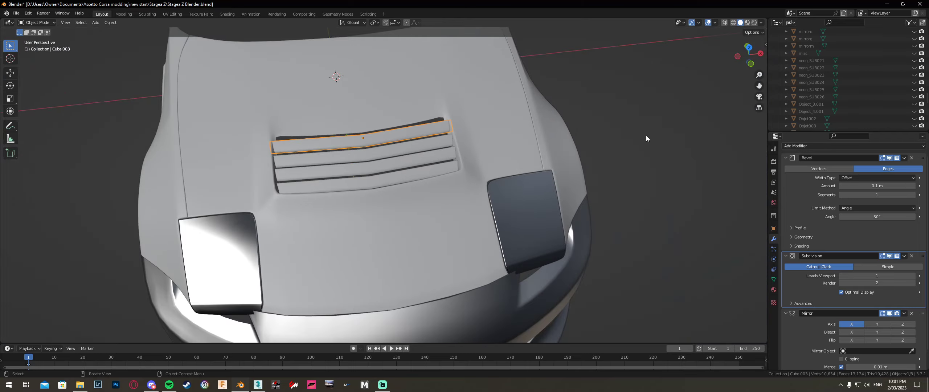
{"action": "left_click", "coordinate": [645, 136]}
{"action": "middle_click_drag", "start_coordinate": [646, 135], "coordinate": [690, 93]}
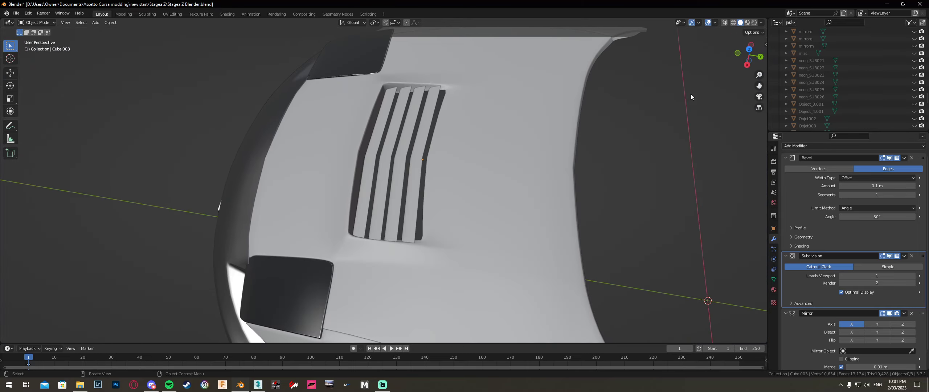
In top view, shift the second slat from the front slightly forward along Y
{"action": "left_click", "coordinate": [749, 47]}
{"action": "scroll", "coordinate": [443, 143], "scroll_direction": "up", "scroll_amount": 6}
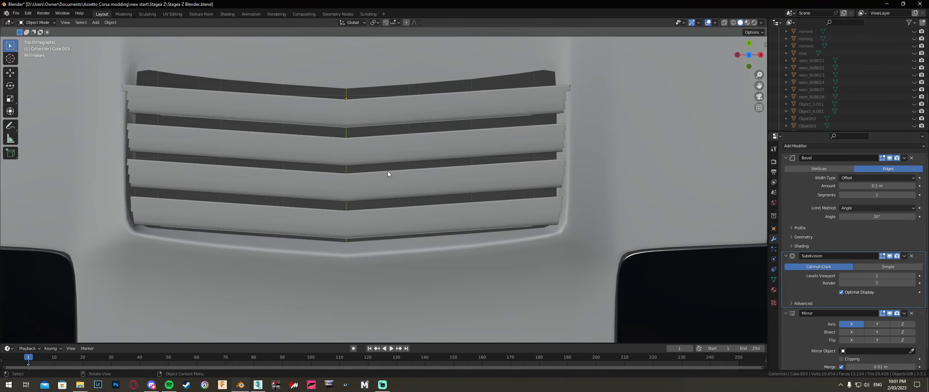
{"action": "left_click", "coordinate": [360, 231]}
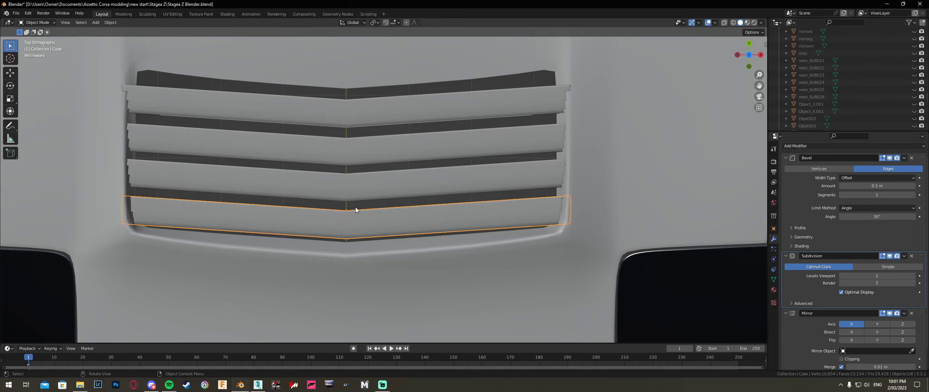
{"action": "left_click", "coordinate": [360, 192]}
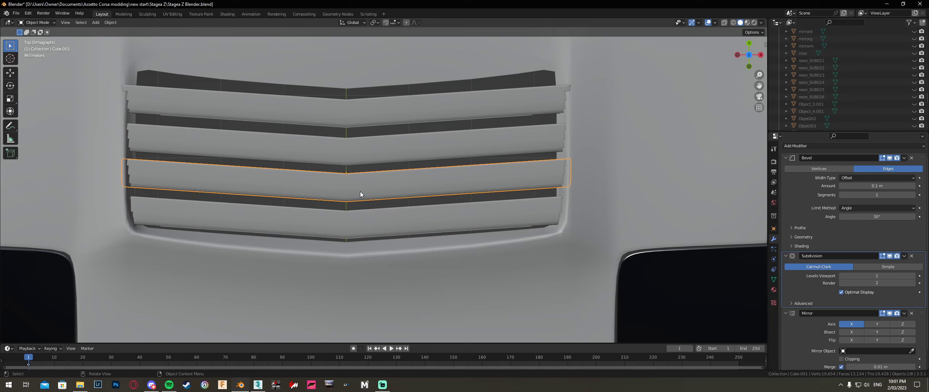
{"action": "key", "text": "g"}
{"action": "key", "text": "y"}
{"action": "left_click", "coordinate": [365, 170]}
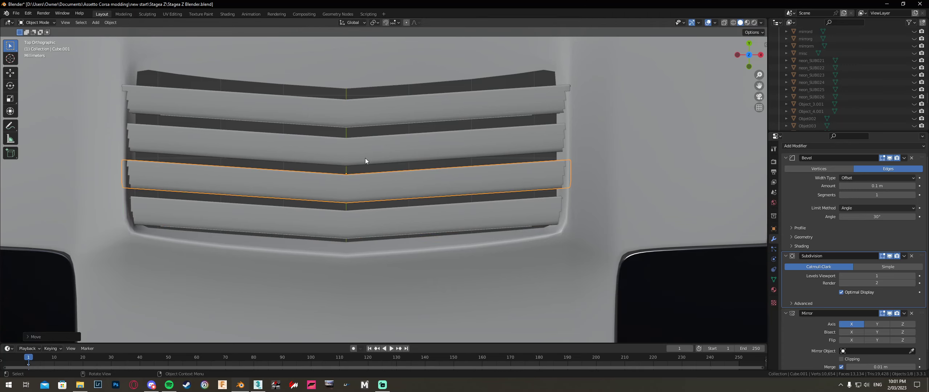
Nudge the rearmost slat and the third slat slightly rearward along Y to even out the gaps
{"action": "left_click", "coordinate": [372, 114]}
{"action": "key", "text": "g"}
{"action": "key", "text": "y"}
{"action": "left_click", "coordinate": [374, 115]}
{"action": "left_click", "coordinate": [375, 140]}
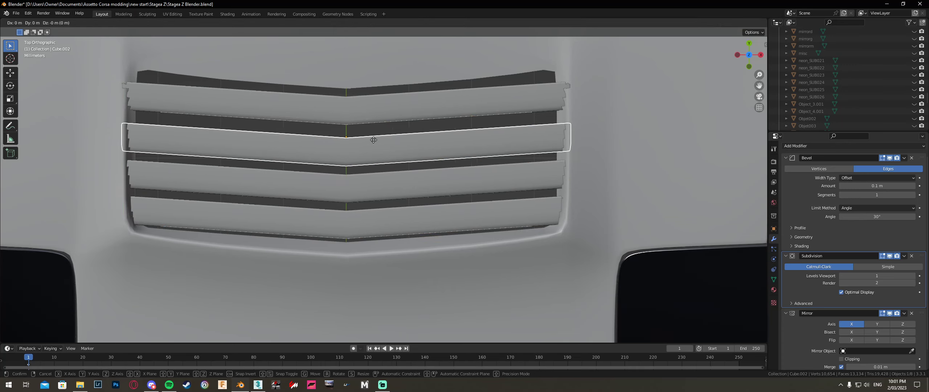
{"action": "key", "text": "g"}
{"action": "key", "text": "y"}
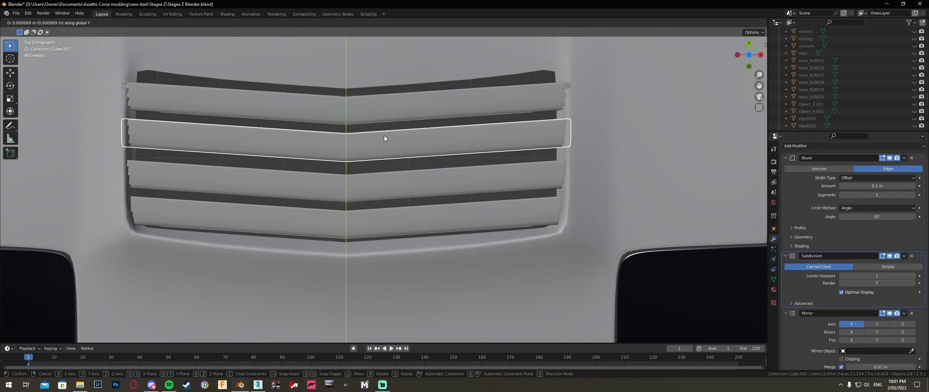
{"action": "left_click", "coordinate": [384, 135]}
Shift the second slat and the front slat slightly rearward along Y to match the spacing of the others
{"action": "left_click", "coordinate": [377, 177]}
{"action": "key", "text": "g"}
{"action": "key", "text": "y"}
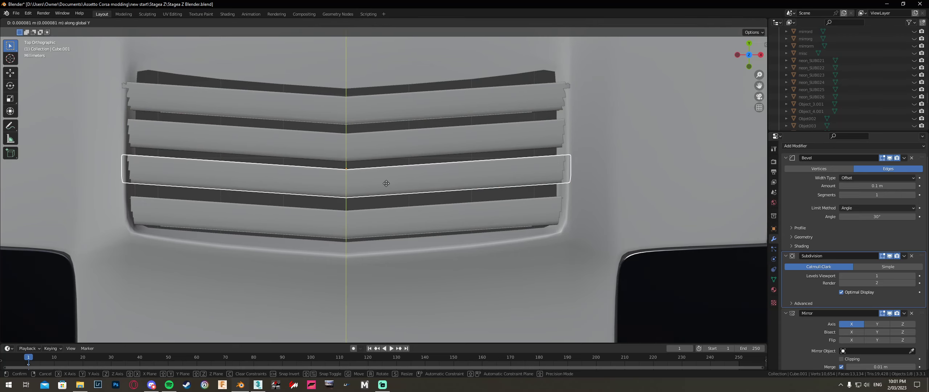
{"action": "left_click", "coordinate": [386, 183]}
{"action": "left_click", "coordinate": [382, 225]}
{"action": "key", "text": "g"}
{"action": "key", "text": "y"}
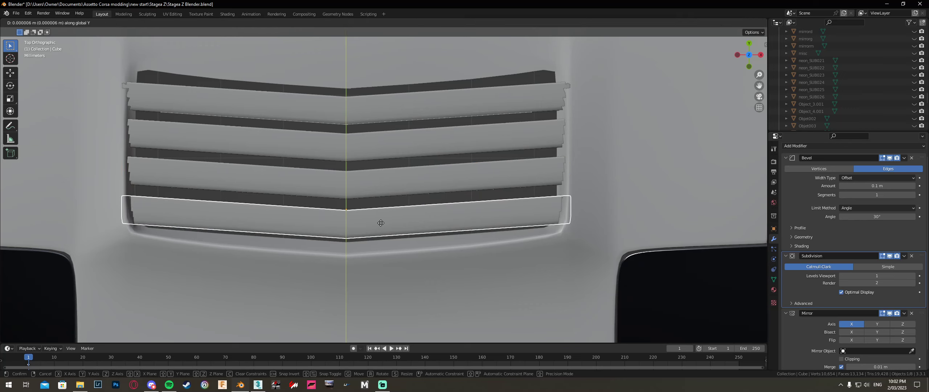
{"action": "left_click", "coordinate": [390, 218]}
Fine-tune the front slat along Y, nudge the front three slats together along Y, and clear the selection
{"action": "left_click", "coordinate": [368, 165]}
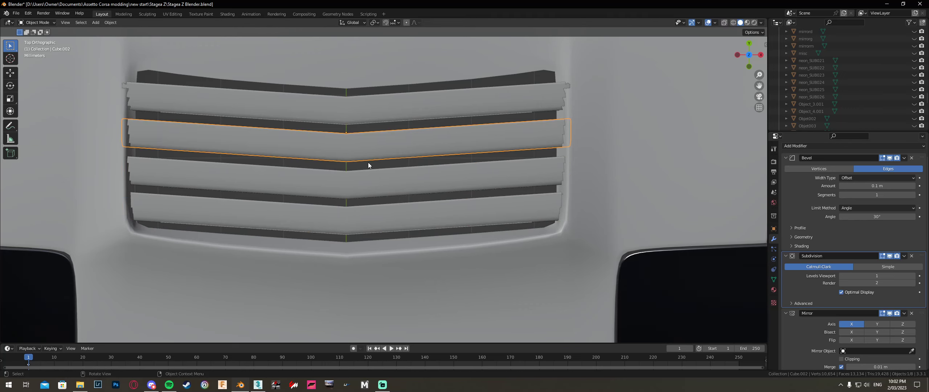
{"action": "left_click", "coordinate": [365, 222]}
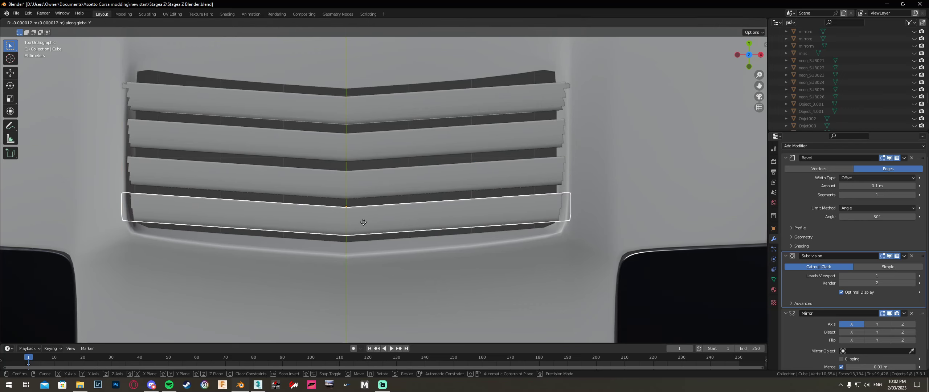
{"action": "left_click", "coordinate": [364, 191], "text": "shift"}
{"action": "left_click", "coordinate": [359, 141], "text": "shift"}
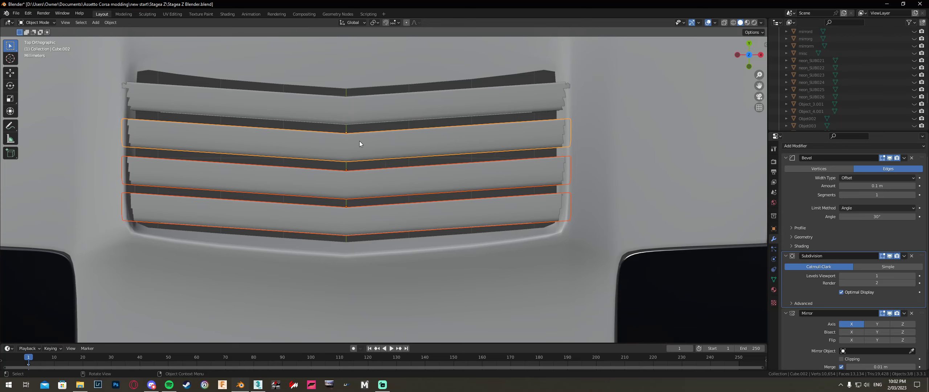
{"action": "key", "text": "g"}
{"action": "key", "text": "y"}
{"action": "left_click", "coordinate": [363, 141]}
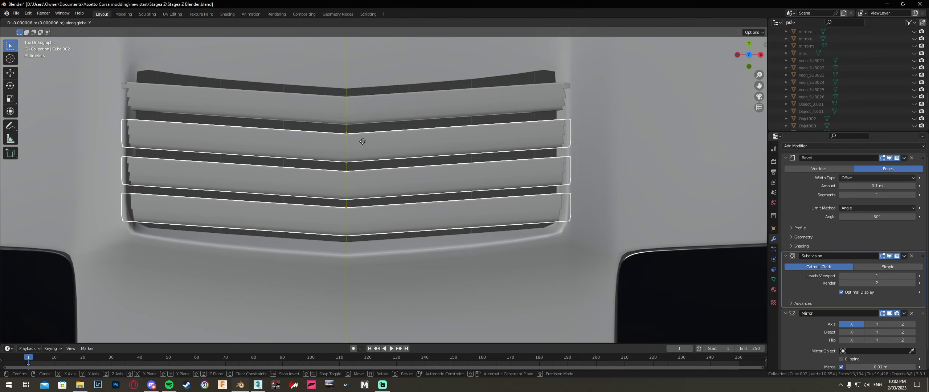
{"action": "left_click", "coordinate": [363, 126]}
{"action": "scroll", "coordinate": [363, 126], "scroll_direction": "down", "scroll_amount": 5}
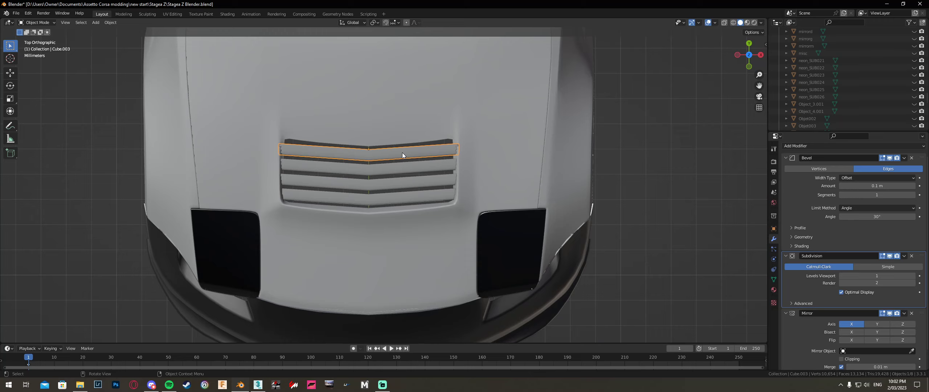
{"action": "left_click", "coordinate": [669, 187]}
Open the hood mesh in Edit Mode and move the edge beside the vent's outer front corner
{"action": "middle_click_drag", "start_coordinate": [570, 231], "coordinate": [460, 172]}
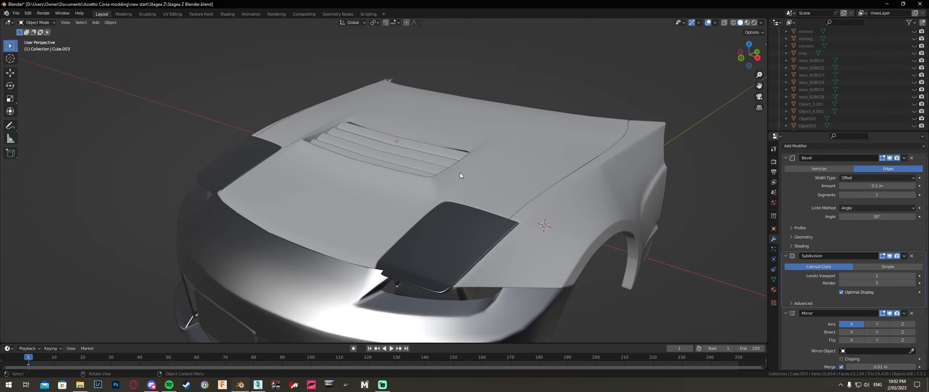
{"action": "left_click", "coordinate": [460, 173]}
{"action": "key", "text": "Tab"}
{"action": "scroll", "coordinate": [460, 173], "scroll_direction": "up", "scroll_amount": 3}
{"action": "middle_click_drag", "start_coordinate": [449, 186], "coordinate": [386, 184]}
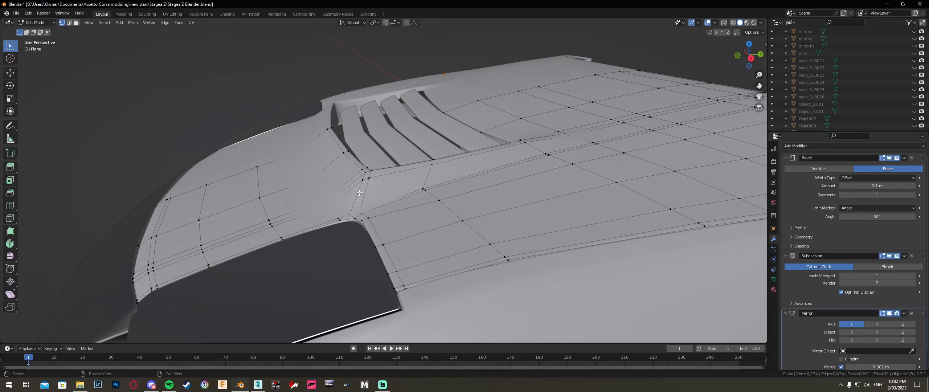
{"action": "middle_click_drag", "start_coordinate": [326, 193], "coordinate": [393, 221]}
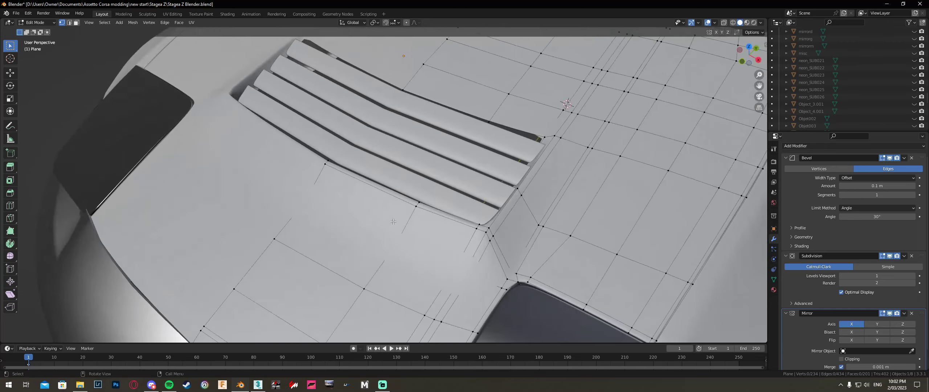
{"action": "left_click", "coordinate": [524, 199], "text": "alt"}
{"action": "middle_click_drag", "start_coordinate": [525, 199], "coordinate": [538, 112]}
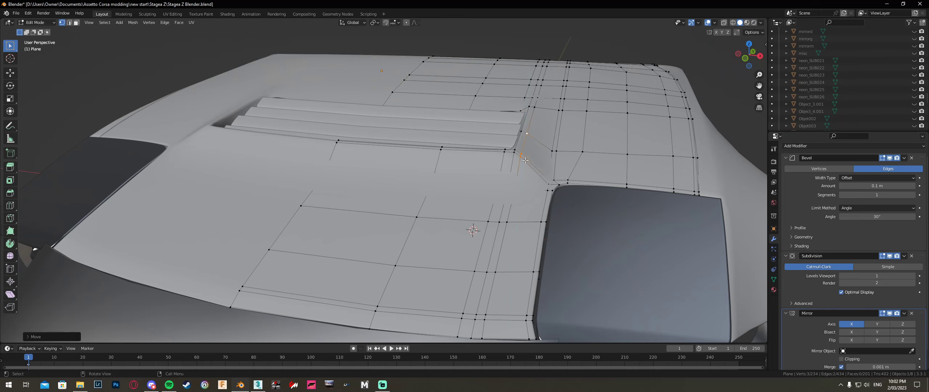
Select the short edge at the vent's outer front corner and move it along Y, checking the hood surface in Object Mode
{"action": "left_click", "coordinate": [520, 148], "text": "alt"}
{"action": "middle_click_drag", "start_coordinate": [520, 149], "coordinate": [540, 174]}
{"action": "key", "text": "Tab"}
{"action": "key", "text": "Tab"}
{"action": "key", "text": "g"}
{"action": "key", "text": "y"}
{"action": "left_click", "coordinate": [454, 199]}
{"action": "key", "text": "Tab"}
Adjust the vertices at the vent's outer front corner along Z in two small moves, then check the surface in Object Mode
{"action": "key", "text": "Tab"}
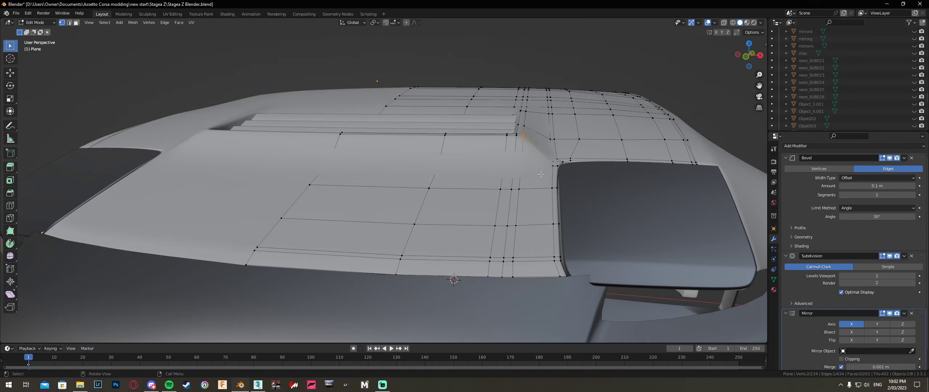
{"action": "key", "text": "g"}
{"action": "key", "text": "z"}
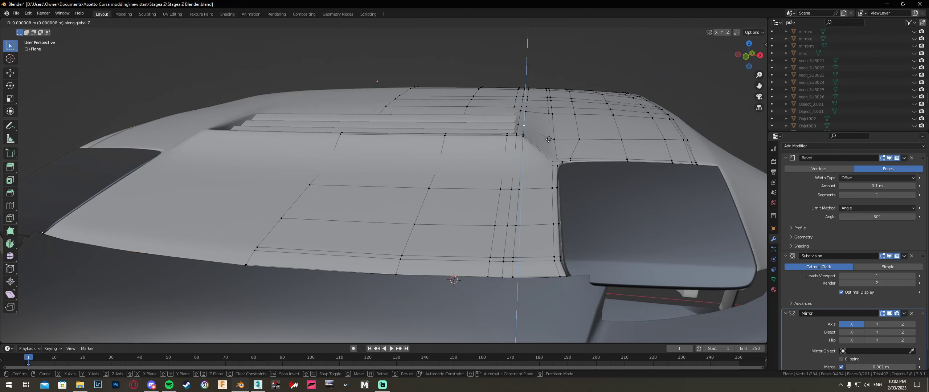
{"action": "left_click", "coordinate": [547, 140]}
{"action": "left_click_drag", "start_coordinate": [527, 140], "coordinate": [519, 132]}
{"action": "key", "text": "g"}
{"action": "key", "text": "z"}
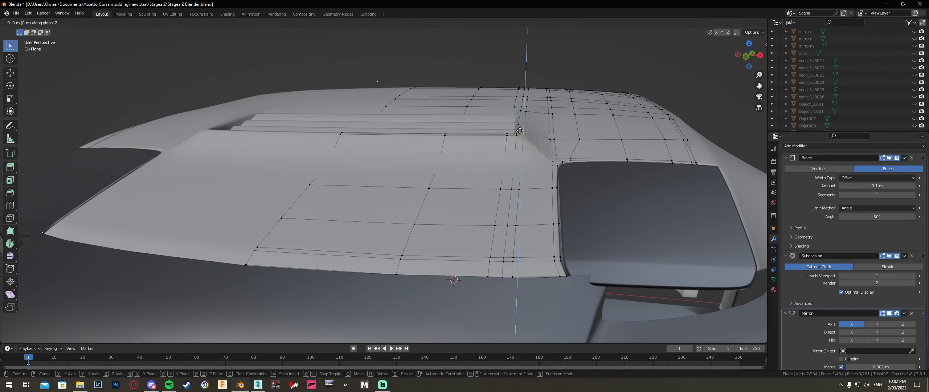
{"action": "left_click", "coordinate": [519, 134]}
{"action": "key", "text": "Tab"}
{"action": "middle_click_drag", "start_coordinate": [578, 148], "coordinate": [553, 234]}
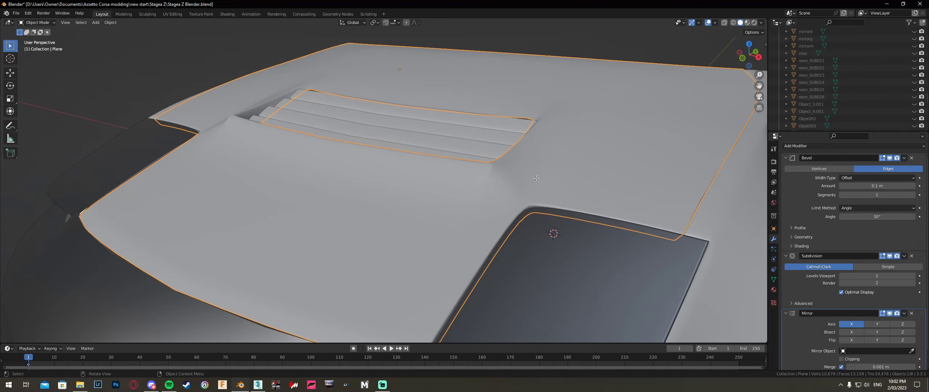
Compare the hood's surface around the vent's side corner in Edit Mode and Object Mode
{"action": "scroll", "coordinate": [617, 250], "scroll_direction": "up", "scroll_amount": 2}
{"action": "key", "text": "Tab"}
{"action": "middle_click_drag", "start_coordinate": [644, 257], "coordinate": [519, 177]}
{"action": "key", "text": "Tab"}
{"action": "key", "text": "Tab"}
{"action": "key", "text": "Tab"}
{"action": "key", "text": "Tab"}
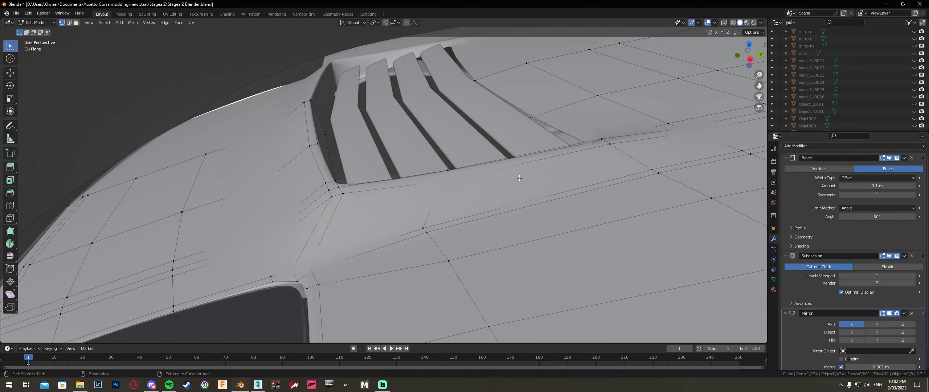
{"action": "key", "text": "Tab"}
{"action": "key", "text": "Tab"}
{"action": "key", "text": "Tab"}
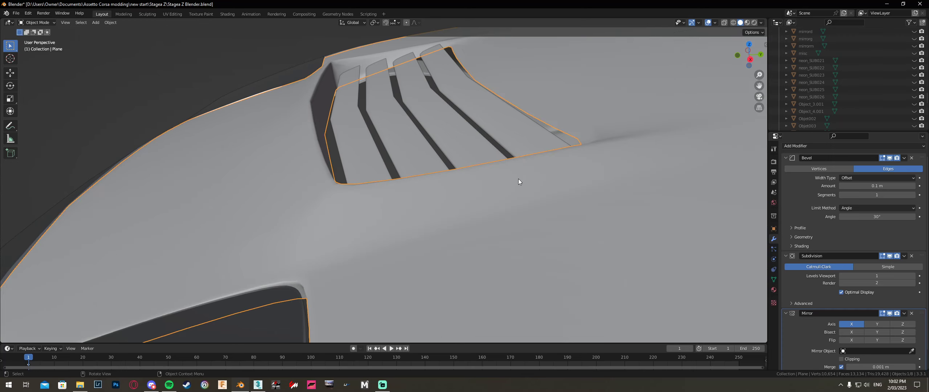
{"action": "scroll", "coordinate": [508, 180], "scroll_direction": "down", "scroll_amount": 2}
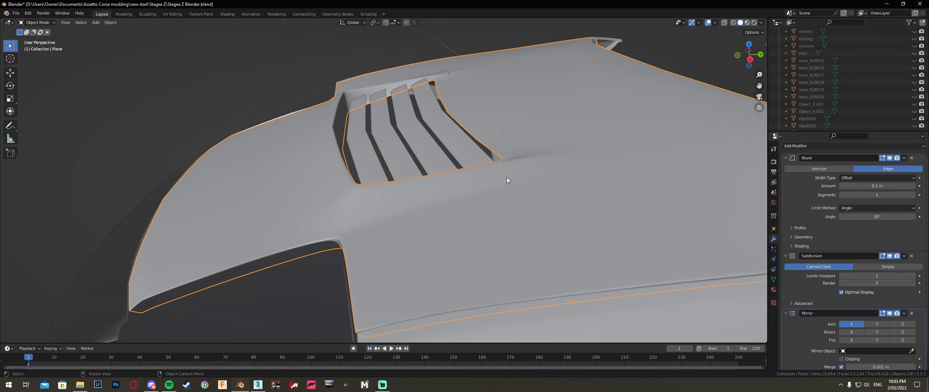
Shade the hood smooth and set its Subdivision modifier's viewport level to 2
{"action": "right_click", "coordinate": [506, 177]}
{"action": "left_click", "coordinate": [507, 180]}
{"action": "middle_click_drag", "start_coordinate": [507, 180], "coordinate": [575, 208]}
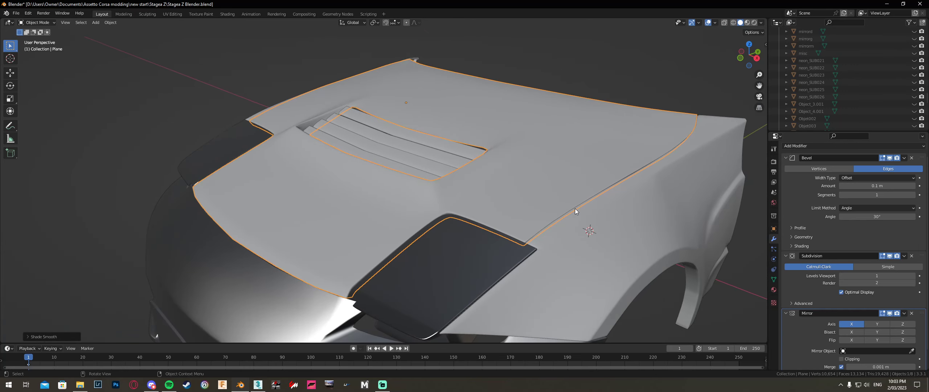
{"action": "key", "text": "Tab"}
{"action": "key", "text": "Tab"}
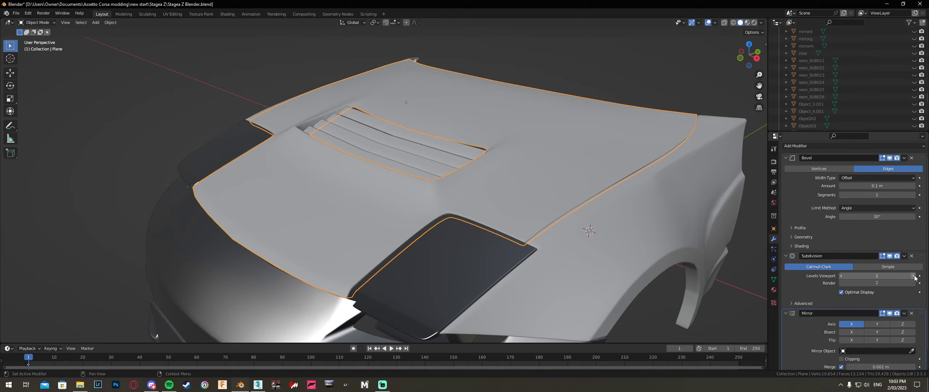
{"action": "middle_click_drag", "start_coordinate": [631, 207], "coordinate": [550, 206]}
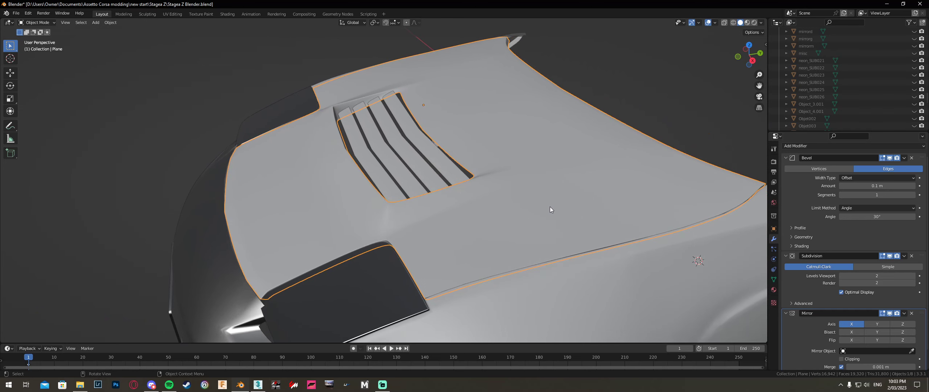
{"action": "key", "text": "Tab"}
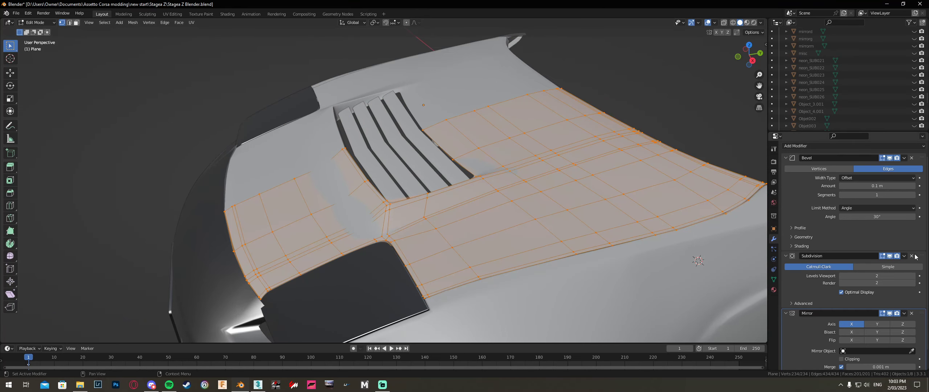
{"action": "key", "text": "Tab"}
{"action": "left_click", "coordinate": [904, 255]}
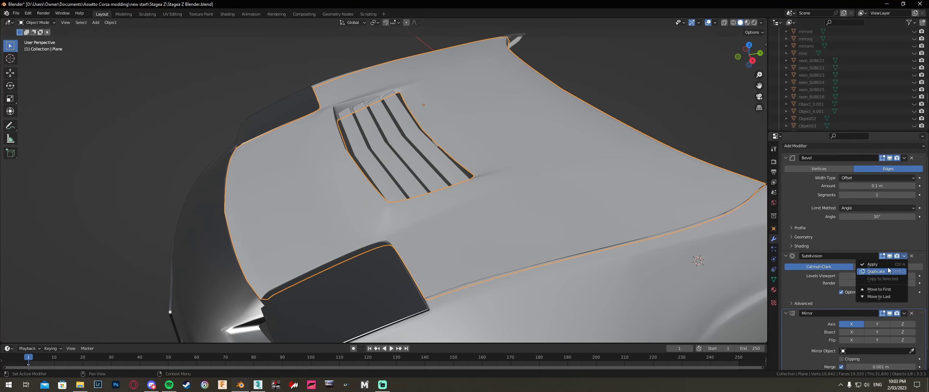
{"action": "left_click", "coordinate": [893, 271]}
{"action": "key", "text": "ctrl+z"}
Try applying the hood's Subdivision, Mirror and Bevel modifiers and inspect the dense mesh in Edit Mode
{"action": "left_click", "coordinate": [904, 256]}
{"action": "left_click", "coordinate": [899, 264]}
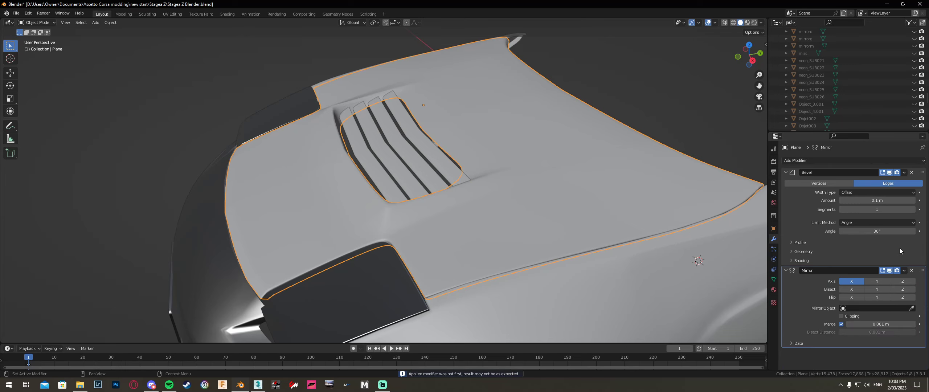
{"action": "left_click", "coordinate": [904, 270]}
{"action": "left_click", "coordinate": [899, 278]}
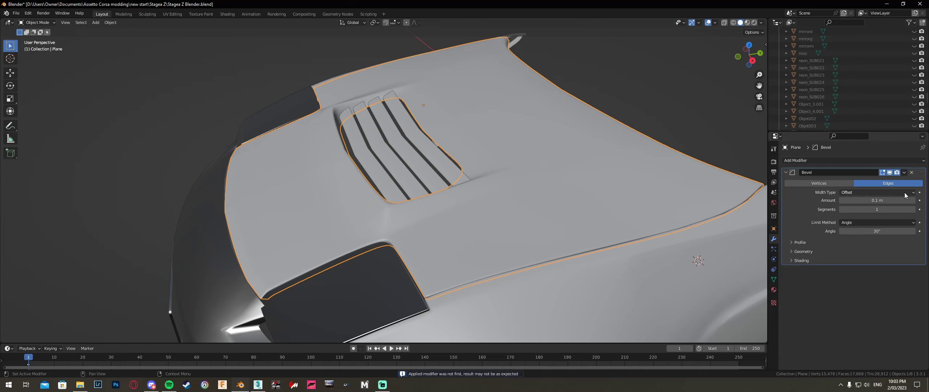
{"action": "left_click", "coordinate": [904, 173]}
{"action": "key", "text": "ctrl+a"}
{"action": "key", "text": "Tab"}
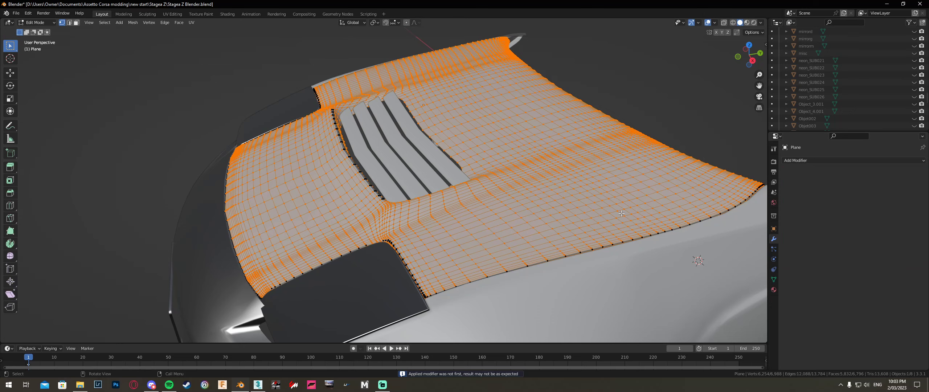
Undo applying the Subdivision, Mirror and Bevel modifiers on the hood
{"action": "key", "text": "Tab"}
{"action": "key", "text": "ctrl+z"}
{"action": "key", "text": "ctrl+z"}
{"action": "key", "text": "ctrl+z"}
{"action": "key", "text": "ctrl+z"}
{"action": "key", "text": "ctrl+z"}
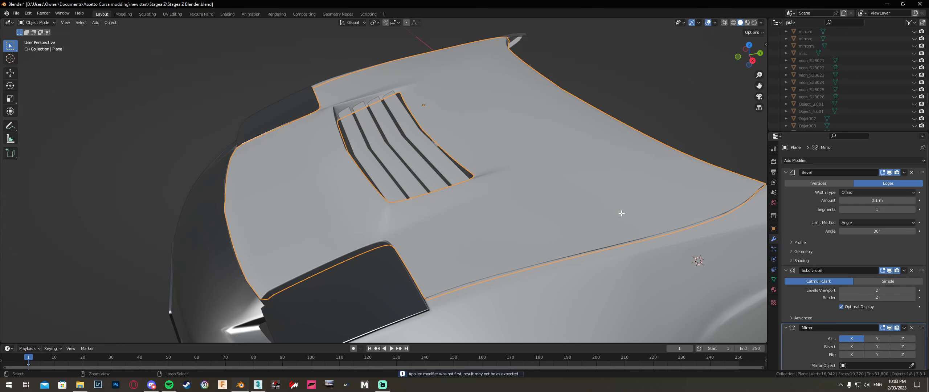
Add a lengthwise loop cut to the hood behind the vent, close to the vent's outer end
{"action": "key", "text": "Tab"}
{"action": "middle_click_drag", "start_coordinate": [621, 214], "coordinate": [578, 220]}
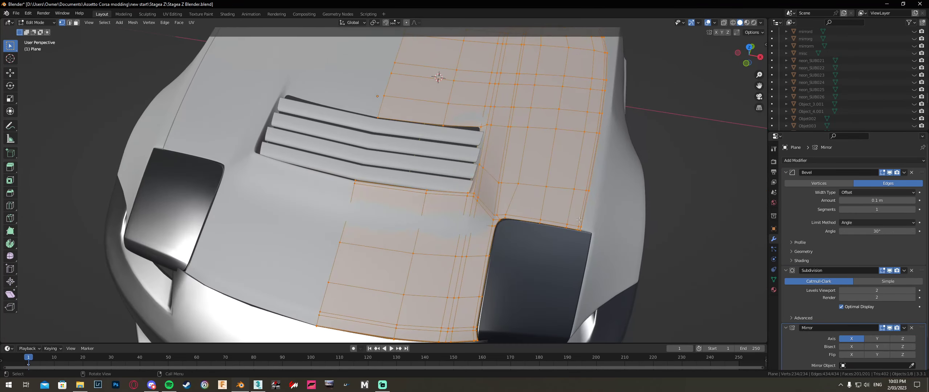
{"action": "left_click", "coordinate": [474, 112], "text": "alt"}
{"action": "key", "text": "g"}
{"action": "key", "text": "g"}
{"action": "left_click", "coordinate": [483, 121]}
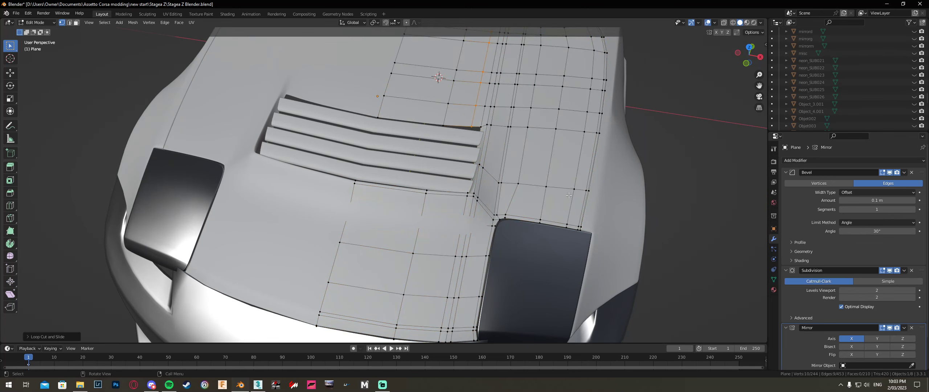
Try applying the Mirror, Subdivision and Bevel modifiers in that order and inspect the hood mesh in Edit Mode
{"action": "key", "text": "Tab"}
{"action": "left_click", "coordinate": [904, 328]}
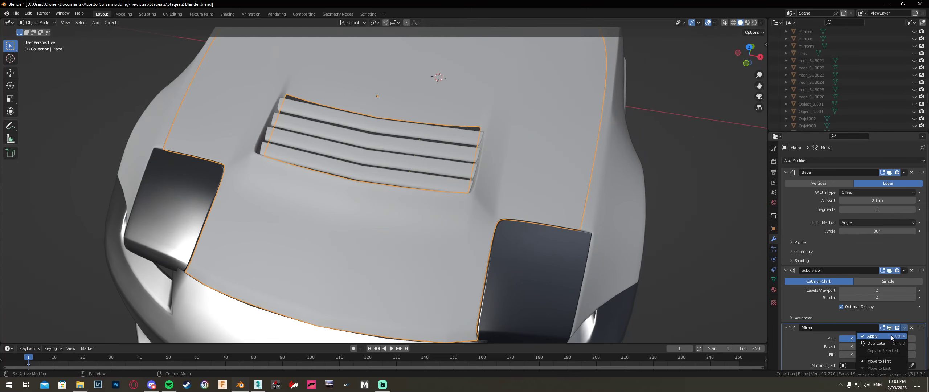
{"action": "left_click", "coordinate": [891, 335]}
{"action": "left_click", "coordinate": [903, 270]}
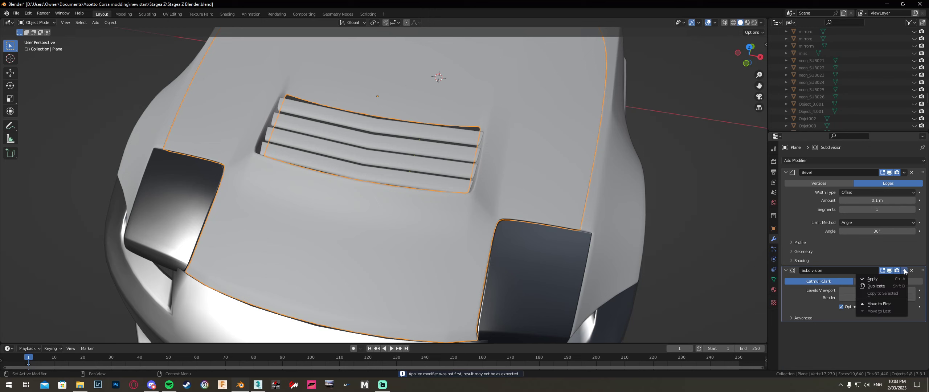
{"action": "left_click", "coordinate": [900, 279]}
{"action": "left_click", "coordinate": [903, 173]}
{"action": "left_click", "coordinate": [900, 181]}
{"action": "key", "text": "Tab"}
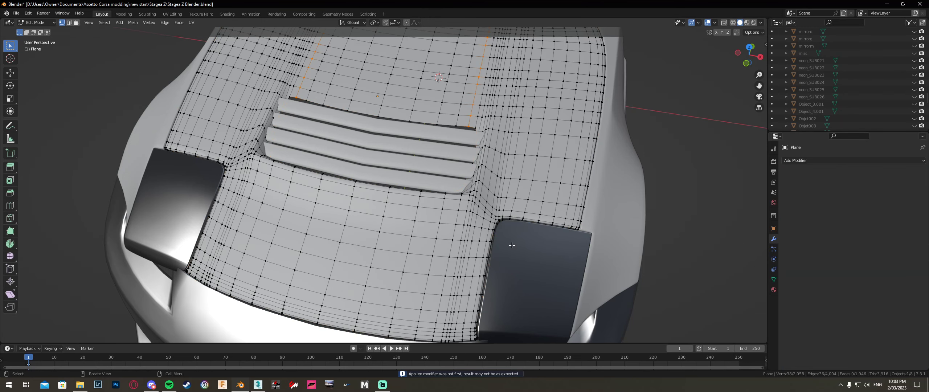
Undo the applied modifiers to restore the hood's Bevel, Subdivision and Mirror stack
{"action": "key", "text": "Tab"}
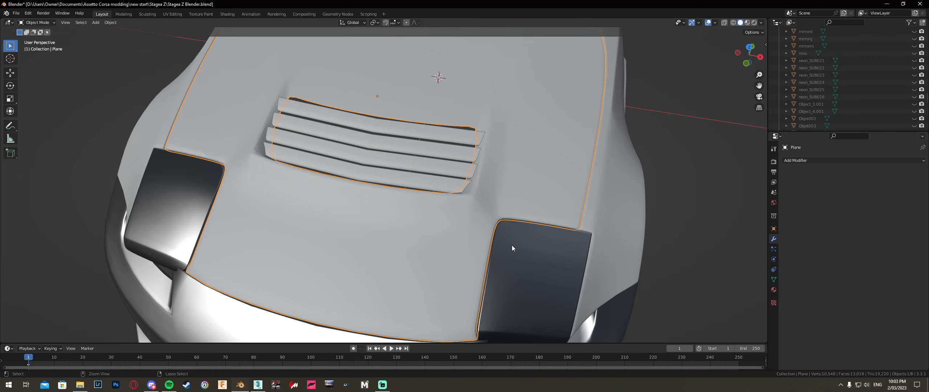
{"action": "key", "text": "ctrl+z"}
{"action": "key", "text": "ctrl+z"}
{"action": "key", "text": "ctrl+z"}
{"action": "key", "text": "ctrl+z"}
{"action": "key", "text": "ctrl+z"}
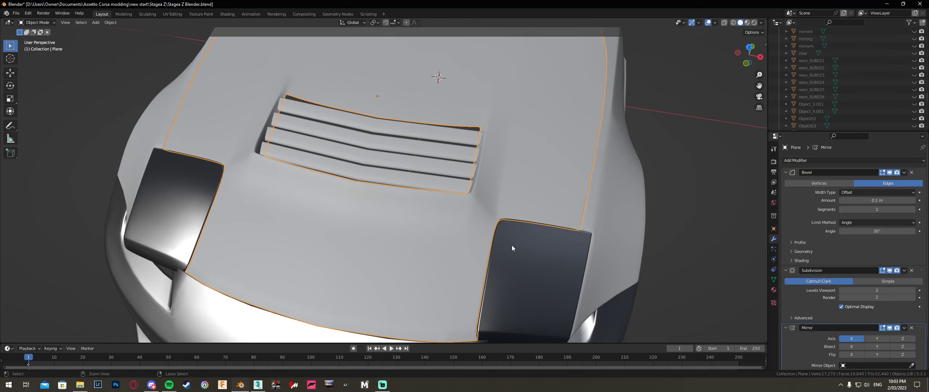
Deselect the hood and examine how its outer edge and rear corner meet the fender
{"action": "middle_click_drag", "start_coordinate": [506, 240], "coordinate": [494, 221]}
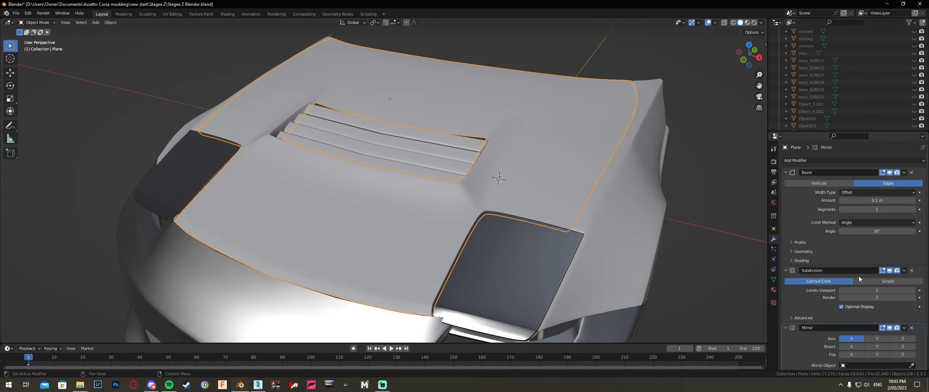
{"action": "middle_click_drag", "start_coordinate": [708, 283], "coordinate": [669, 269]}
{"action": "left_click", "coordinate": [668, 283]}
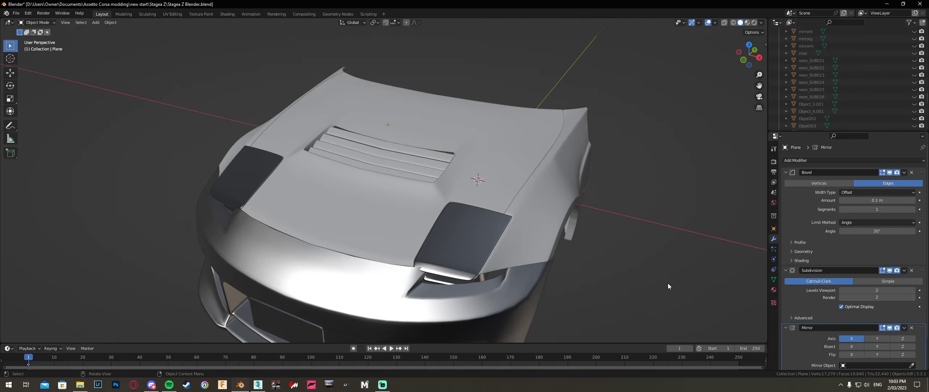
{"action": "middle_click_drag", "start_coordinate": [638, 224], "coordinate": [424, 296]}
{"action": "scroll", "coordinate": [479, 279], "scroll_direction": "up", "scroll_amount": 4}
{"action": "scroll", "coordinate": [370, 222], "scroll_direction": "up", "scroll_amount": 4}
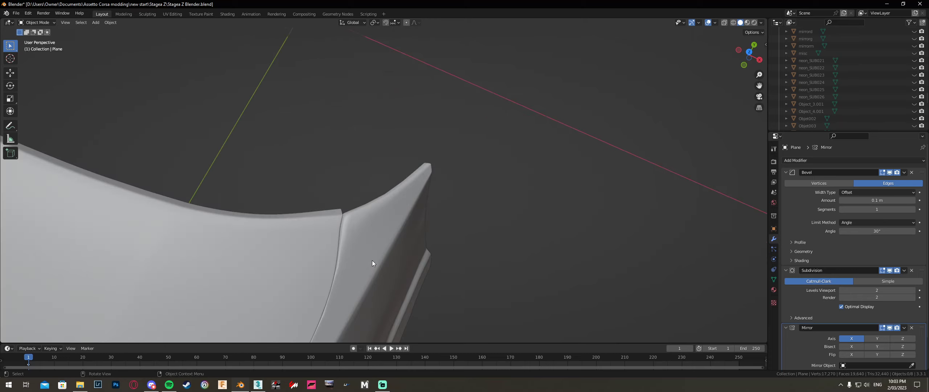
{"action": "middle_click_drag", "start_coordinate": [371, 261], "coordinate": [382, 197]}
Select the vertices midway along the hood's outer edge and adjust them along Z to follow the fender
{"action": "key", "text": "Tab"}
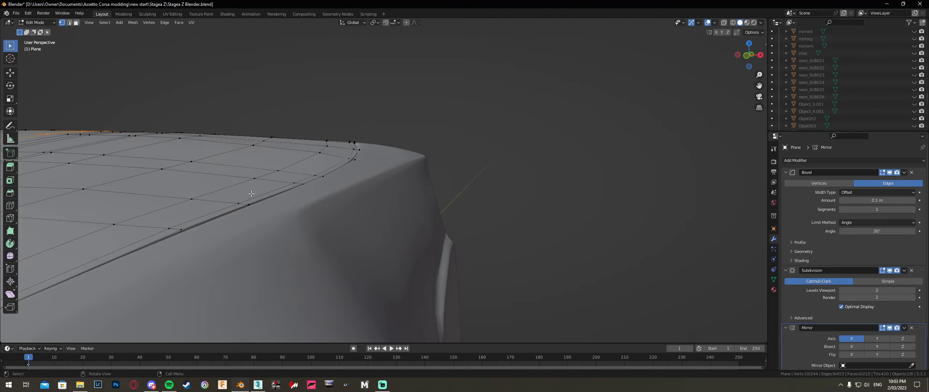
{"action": "left_click_drag", "start_coordinate": [287, 228], "coordinate": [262, 188]}
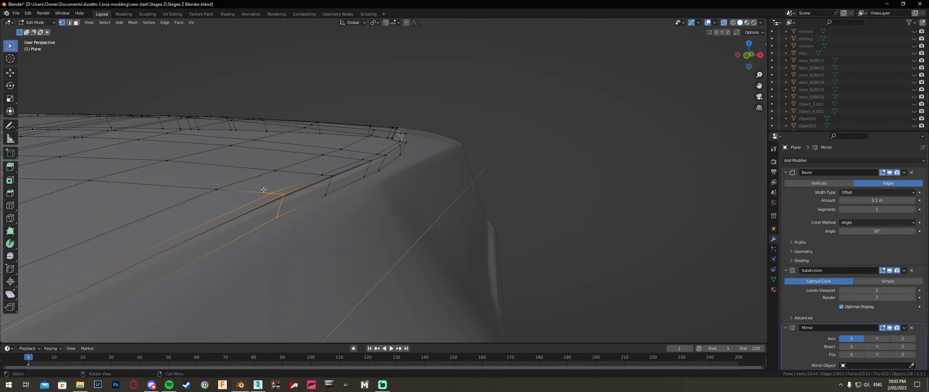
{"action": "middle_click_drag", "start_coordinate": [332, 174], "coordinate": [302, 201]}
{"action": "key", "text": "g"}
{"action": "key", "text": "z"}
{"action": "left_click", "coordinate": [342, 165]}
{"action": "left_click_drag", "start_coordinate": [302, 201], "coordinate": [284, 178]}
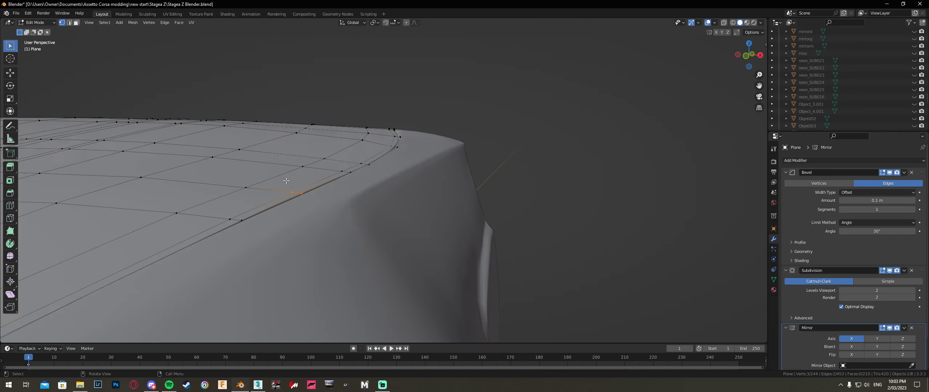
{"action": "key", "text": "g"}
{"action": "key", "text": "z"}
{"action": "left_click", "coordinate": [300, 202]}
Select the hood's outer-edge vertices just behind the headlight opening and move them along X to follow the fender
{"action": "scroll", "coordinate": [301, 209], "scroll_direction": "down", "scroll_amount": 2}
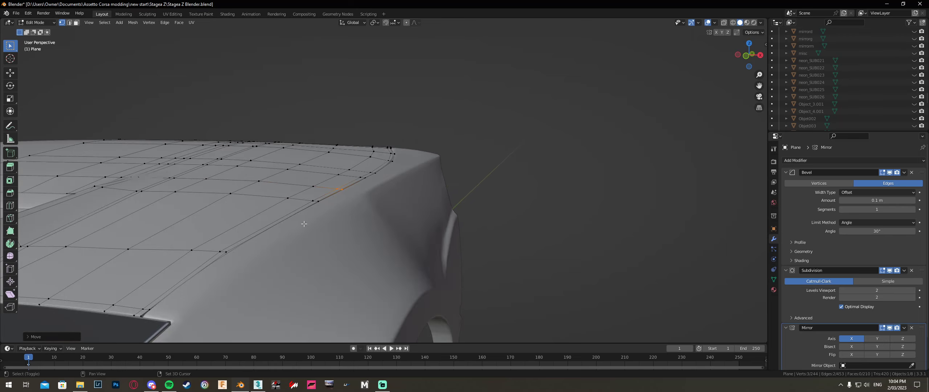
{"action": "middle_click_drag", "start_coordinate": [304, 221], "coordinate": [373, 204], "text": "shift"}
{"action": "scroll", "coordinate": [376, 217], "scroll_direction": "down", "scroll_amount": 1}
{"action": "left_click_drag", "start_coordinate": [377, 232], "coordinate": [347, 192]}
{"action": "middle_click_drag", "start_coordinate": [379, 175], "coordinate": [390, 172]}
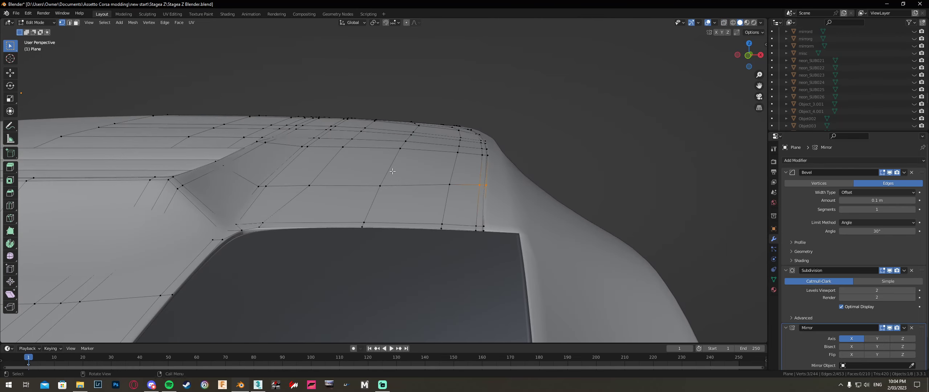
{"action": "key", "text": "g"}
{"action": "key", "text": "x"}
{"action": "left_click", "coordinate": [390, 171]}
Move the hood vertices at the headlight opening's outer rear corner along X, then deselect the hood in Object Mode
{"action": "key", "text": "alt+z"}
{"action": "left_click_drag", "start_coordinate": [490, 252], "coordinate": [463, 211]}
{"action": "key", "text": "alt+z"}
{"action": "key", "text": "g"}
{"action": "key", "text": "x"}
{"action": "left_click", "coordinate": [460, 210]}
{"action": "key", "text": "Tab"}
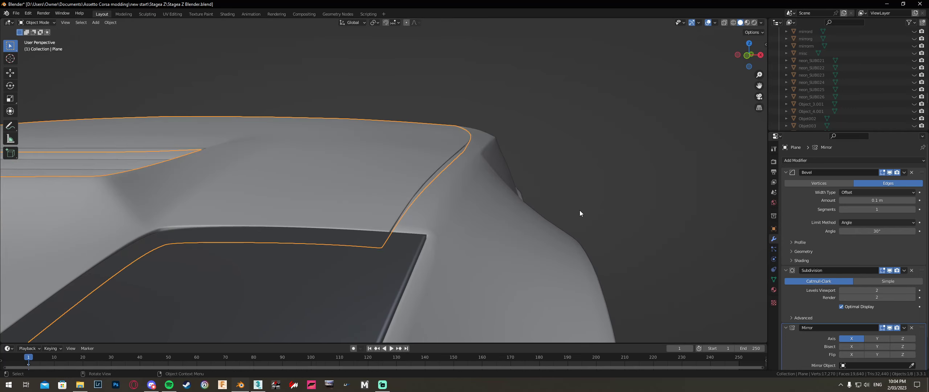
{"action": "left_click", "coordinate": [629, 205]}
Select the outer-edge vertices near the hood's rear corner in Edit Mode and move them along X
{"action": "middle_click_drag", "start_coordinate": [629, 206], "coordinate": [537, 199]}
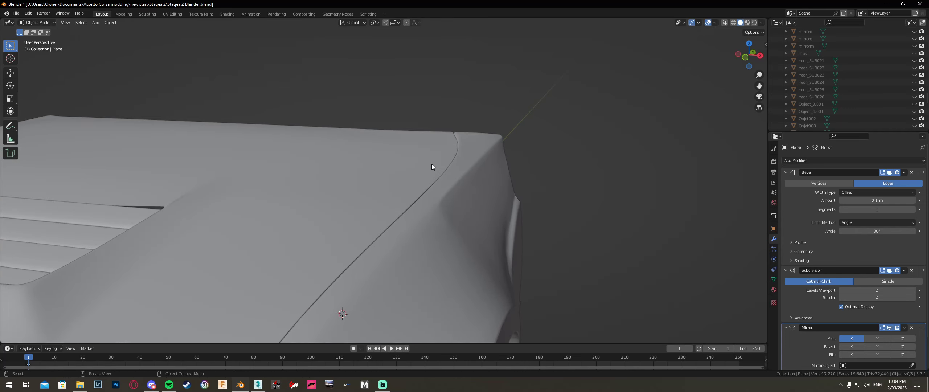
{"action": "key", "text": "Tab"}
{"action": "key", "text": "alt+z"}
{"action": "left_click_drag", "start_coordinate": [466, 167], "coordinate": [451, 153]}
{"action": "key", "text": "alt+z"}
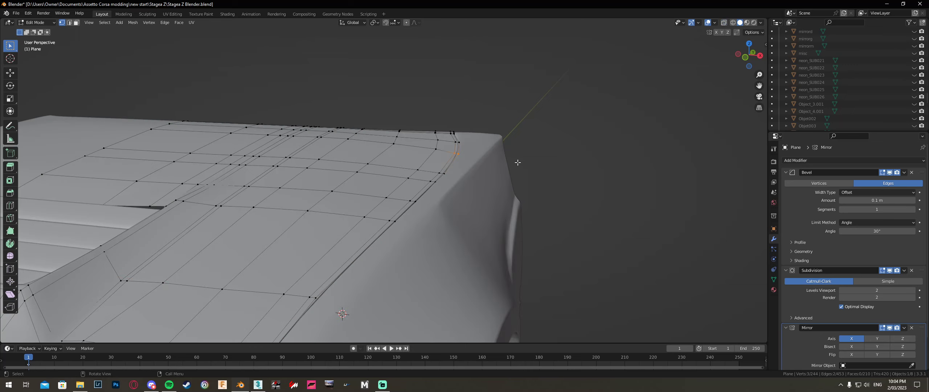
{"action": "key", "text": "g"}
{"action": "key", "text": "x"}
{"action": "left_click", "coordinate": [465, 185]}
{"action": "key", "text": "alt+z"}
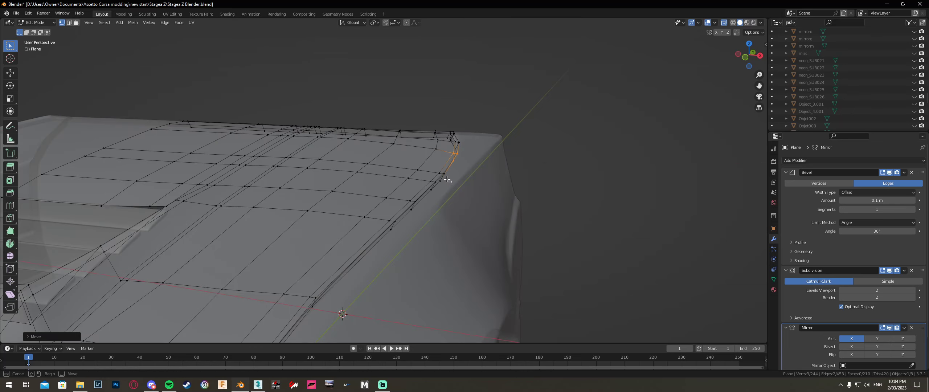
Select the hood's outer-edge vertices just ahead of the rear corner, move them along X towards the fender, and check the shaded result
{"action": "left_click_drag", "start_coordinate": [452, 184], "coordinate": [436, 165]}
{"action": "key", "text": "alt+z"}
{"action": "key", "text": "g"}
{"action": "key", "text": "x"}
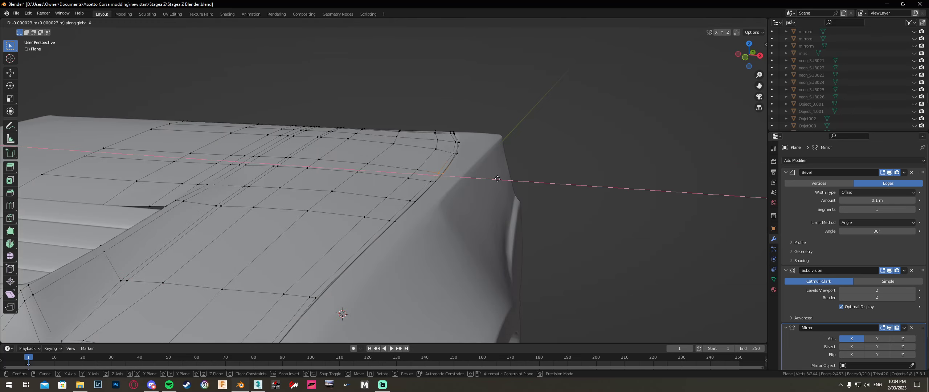
{"action": "left_click", "coordinate": [503, 178]}
{"action": "middle_click_drag", "start_coordinate": [503, 178], "coordinate": [550, 185]}
{"action": "key", "text": "Tab"}
{"action": "key", "text": "Tab"}
Select the next outer-edge vertices further forward on the hood, move them along X to follow the fender, and return to Object Mode
{"action": "key", "text": "alt+z"}
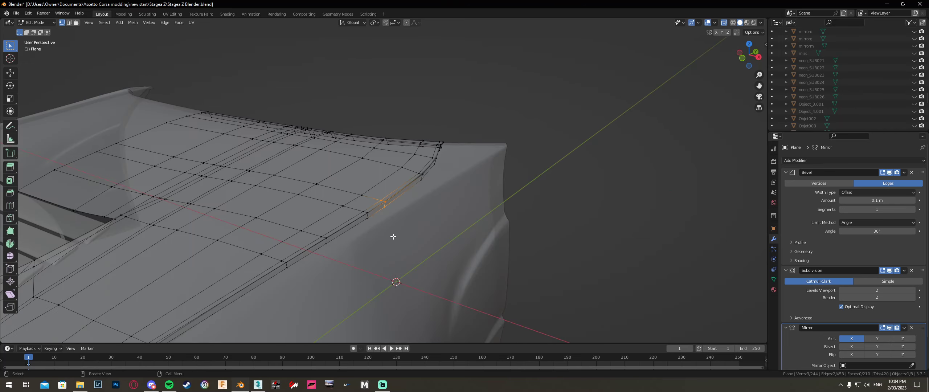
{"action": "left_click_drag", "start_coordinate": [389, 226], "coordinate": [357, 193]}
{"action": "key", "text": "alt+z"}
{"action": "key", "text": "g"}
{"action": "key", "text": "x"}
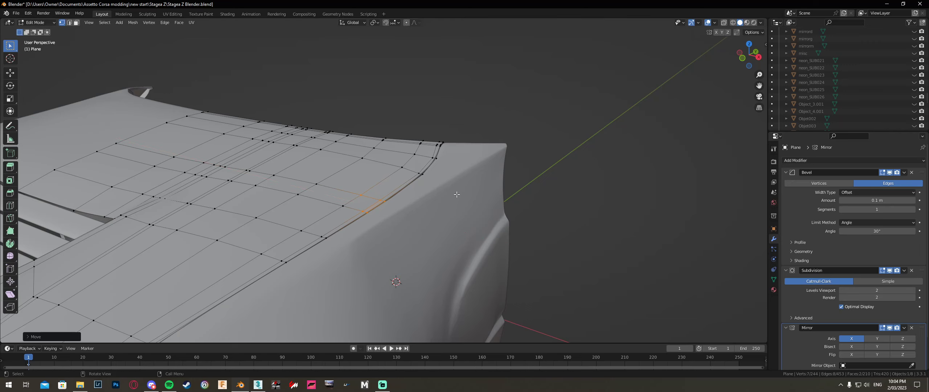
{"action": "left_click", "coordinate": [457, 194]}
{"action": "key", "text": "Tab"}
Examine the fender's mesh beside the hood's rear corner, then deselect it and review the hood, fender and front bumper together
{"action": "middle_click_drag", "start_coordinate": [460, 179], "coordinate": [586, 192]}
{"action": "left_click", "coordinate": [479, 176]}
{"action": "key", "text": "Tab"}
{"action": "middle_click_drag", "start_coordinate": [486, 178], "coordinate": [468, 184]}
{"action": "scroll", "coordinate": [468, 184], "scroll_direction": "down", "scroll_amount": 5}
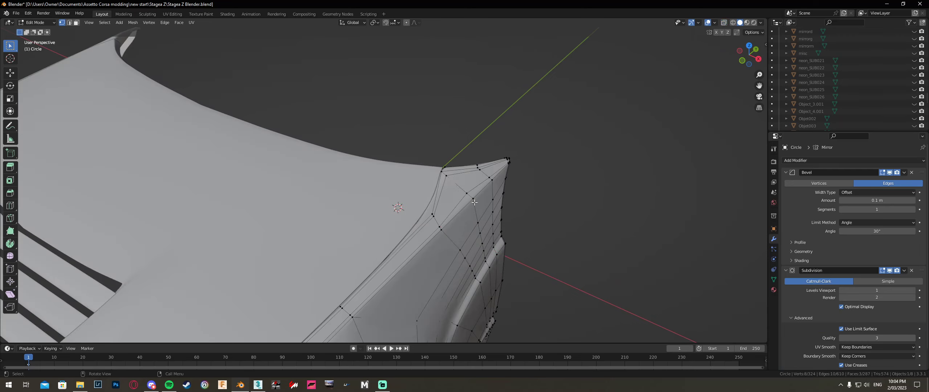
{"action": "key", "text": "Tab"}
{"action": "middle_click_drag", "start_coordinate": [539, 218], "coordinate": [512, 206]}
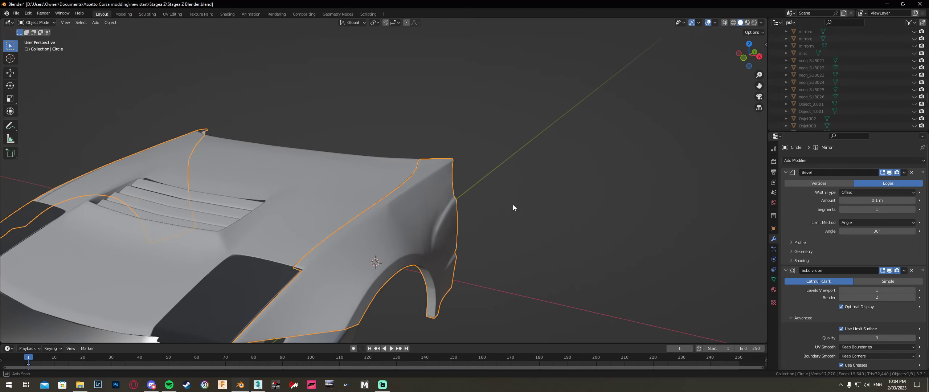
{"action": "left_click", "coordinate": [511, 206]}
{"action": "middle_click_drag", "start_coordinate": [399, 254], "coordinate": [490, 212], "text": "shift"}
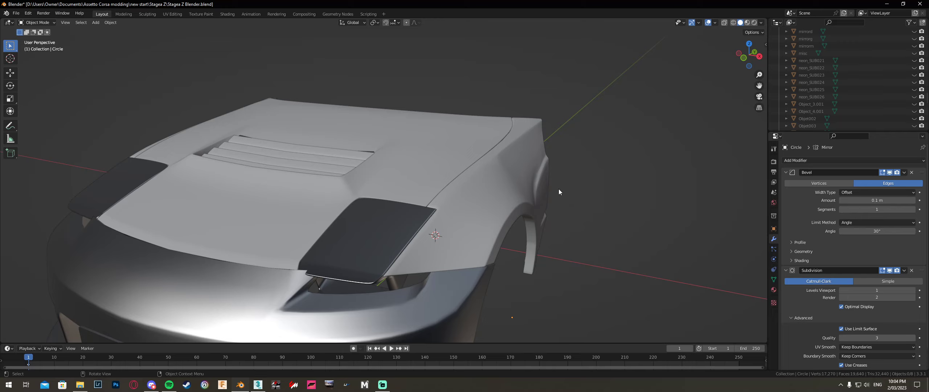
{"action": "scroll", "coordinate": [559, 188], "scroll_direction": "down", "scroll_amount": 4}
{"action": "middle_click_drag", "start_coordinate": [444, 256], "coordinate": [457, 211]}
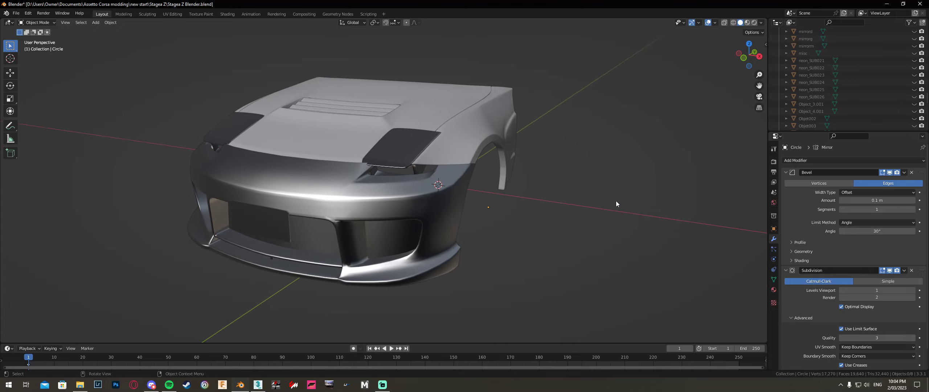
{"action": "middle_click_drag", "start_coordinate": [616, 201], "coordinate": [596, 209]}
Unhide all hidden car parts, clear the selection, and view the complete car from the side and front
{"action": "key", "text": "alt+h"}
{"action": "left_click", "coordinate": [609, 230]}
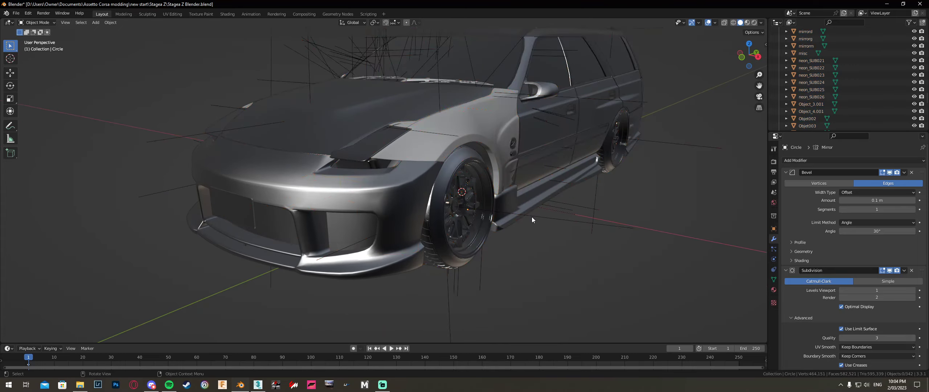
{"action": "left_click", "coordinate": [530, 212]}
{"action": "left_click", "coordinate": [575, 270]}
{"action": "middle_click_drag", "start_coordinate": [659, 228], "coordinate": [596, 223]}
{"action": "scroll", "coordinate": [597, 240], "scroll_direction": "down", "scroll_amount": 5}
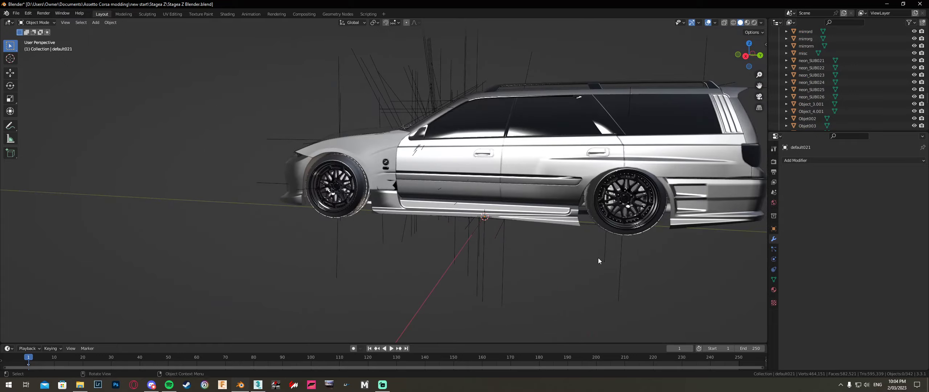
{"action": "middle_click_drag", "start_coordinate": [598, 257], "coordinate": [641, 252]}
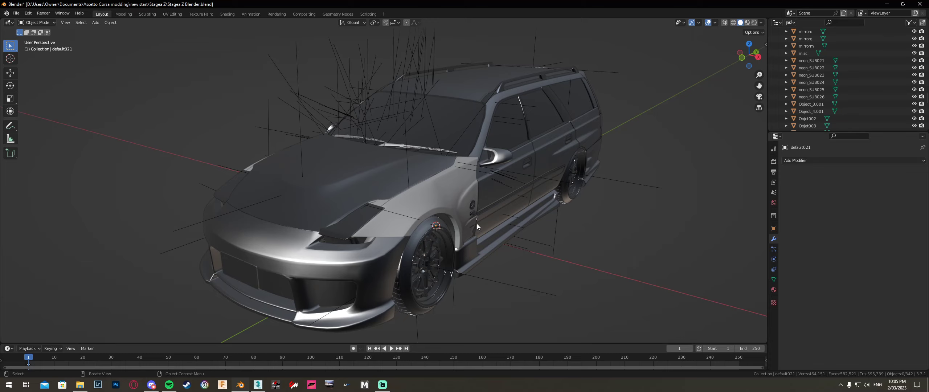
Select the front fender above the wheel arch and open its mesh in Edit Mode
{"action": "middle_click_drag", "start_coordinate": [478, 215], "coordinate": [454, 209]}
{"action": "scroll", "coordinate": [328, 170], "scroll_direction": "up", "scroll_amount": 6}
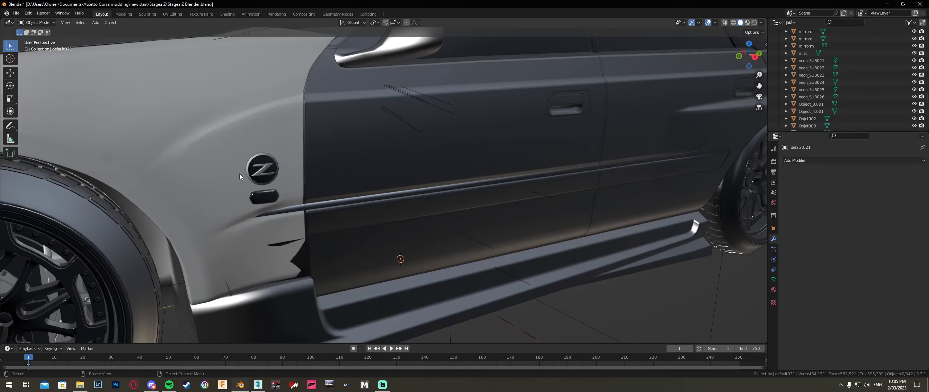
{"action": "middle_click_drag", "start_coordinate": [240, 174], "coordinate": [337, 161]}
{"action": "left_click", "coordinate": [489, 95]}
{"action": "key", "text": "Tab"}
{"action": "middle_click_drag", "start_coordinate": [491, 109], "coordinate": [497, 140]}
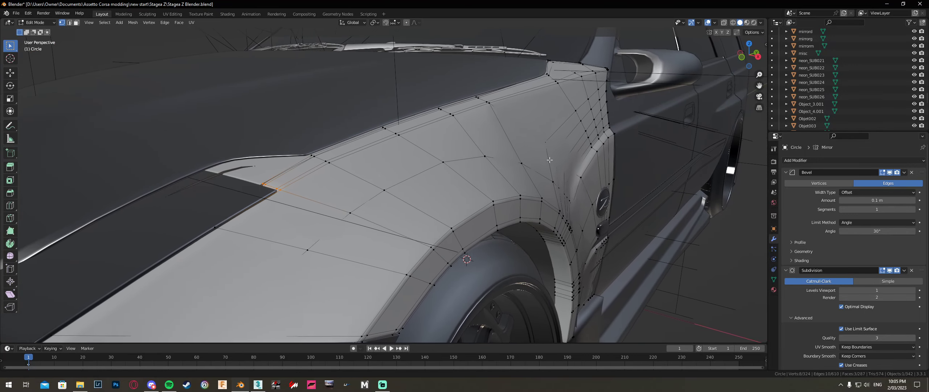